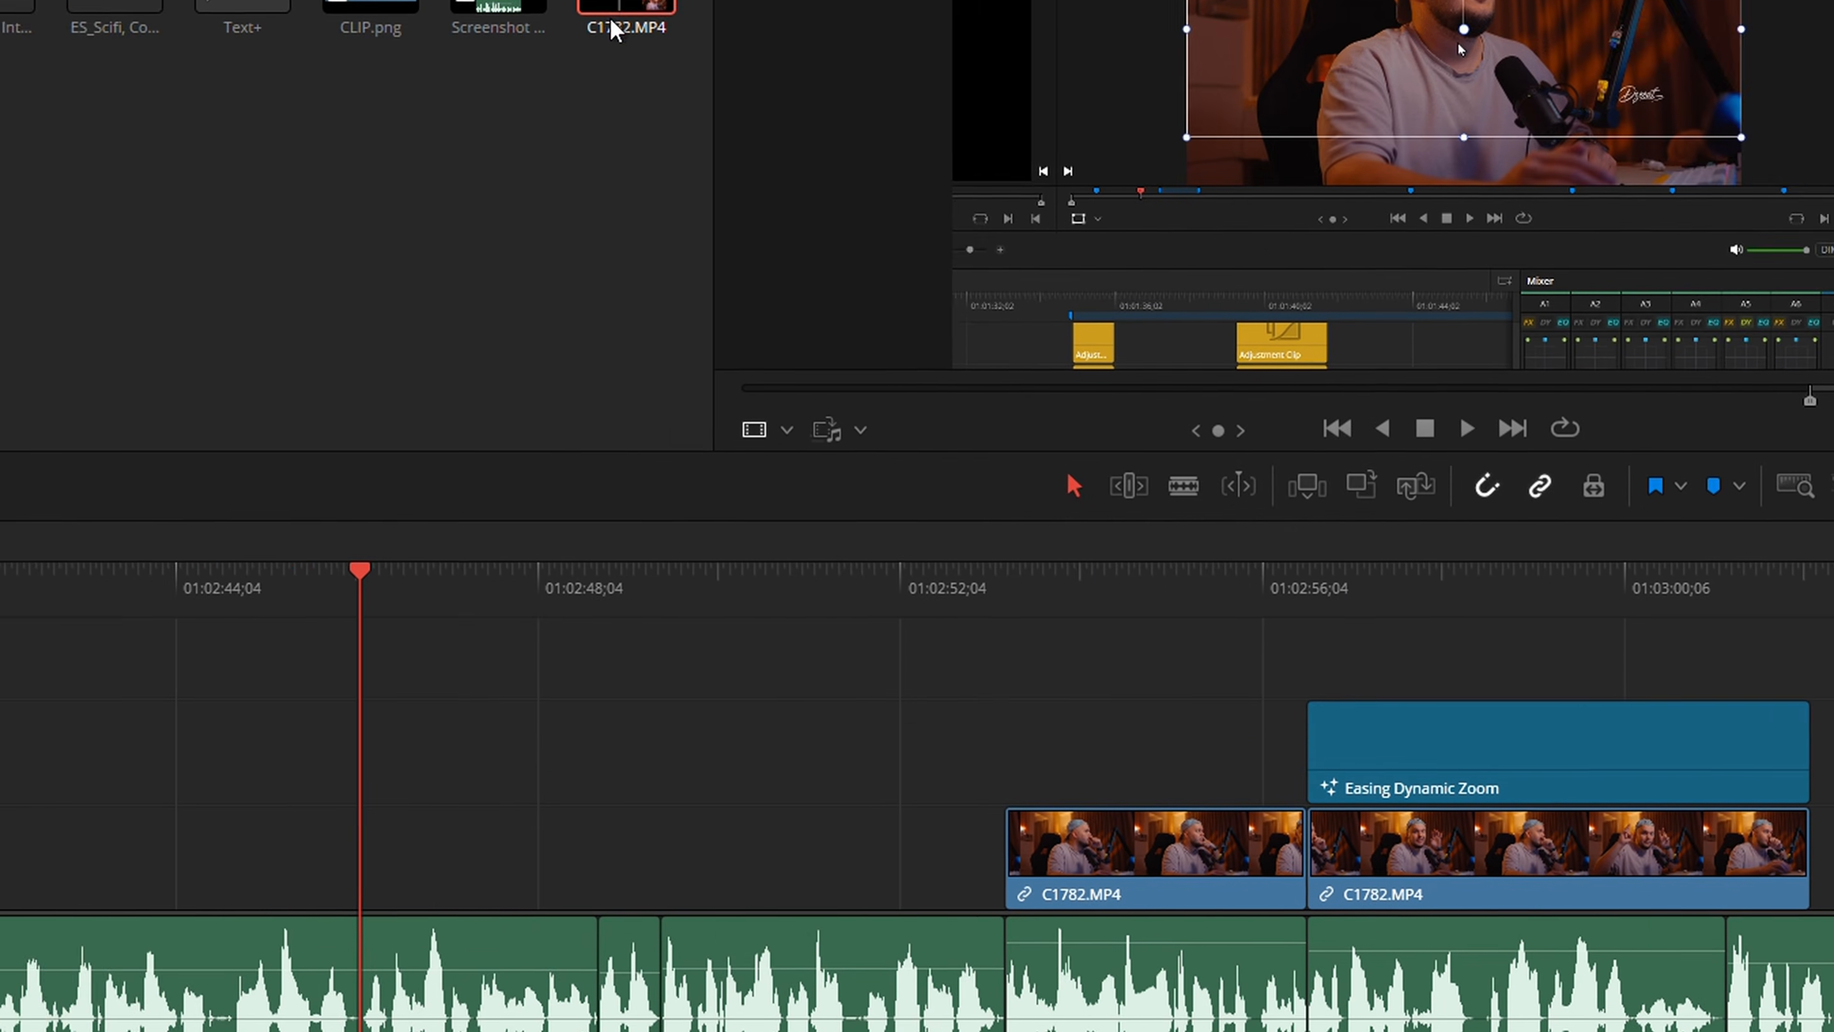
Select the small-picture C1782.MP4 clip on Video 2, followed by the first C1782.MP4 clip after it on Video 1
drag(610, 29, 235, 792)
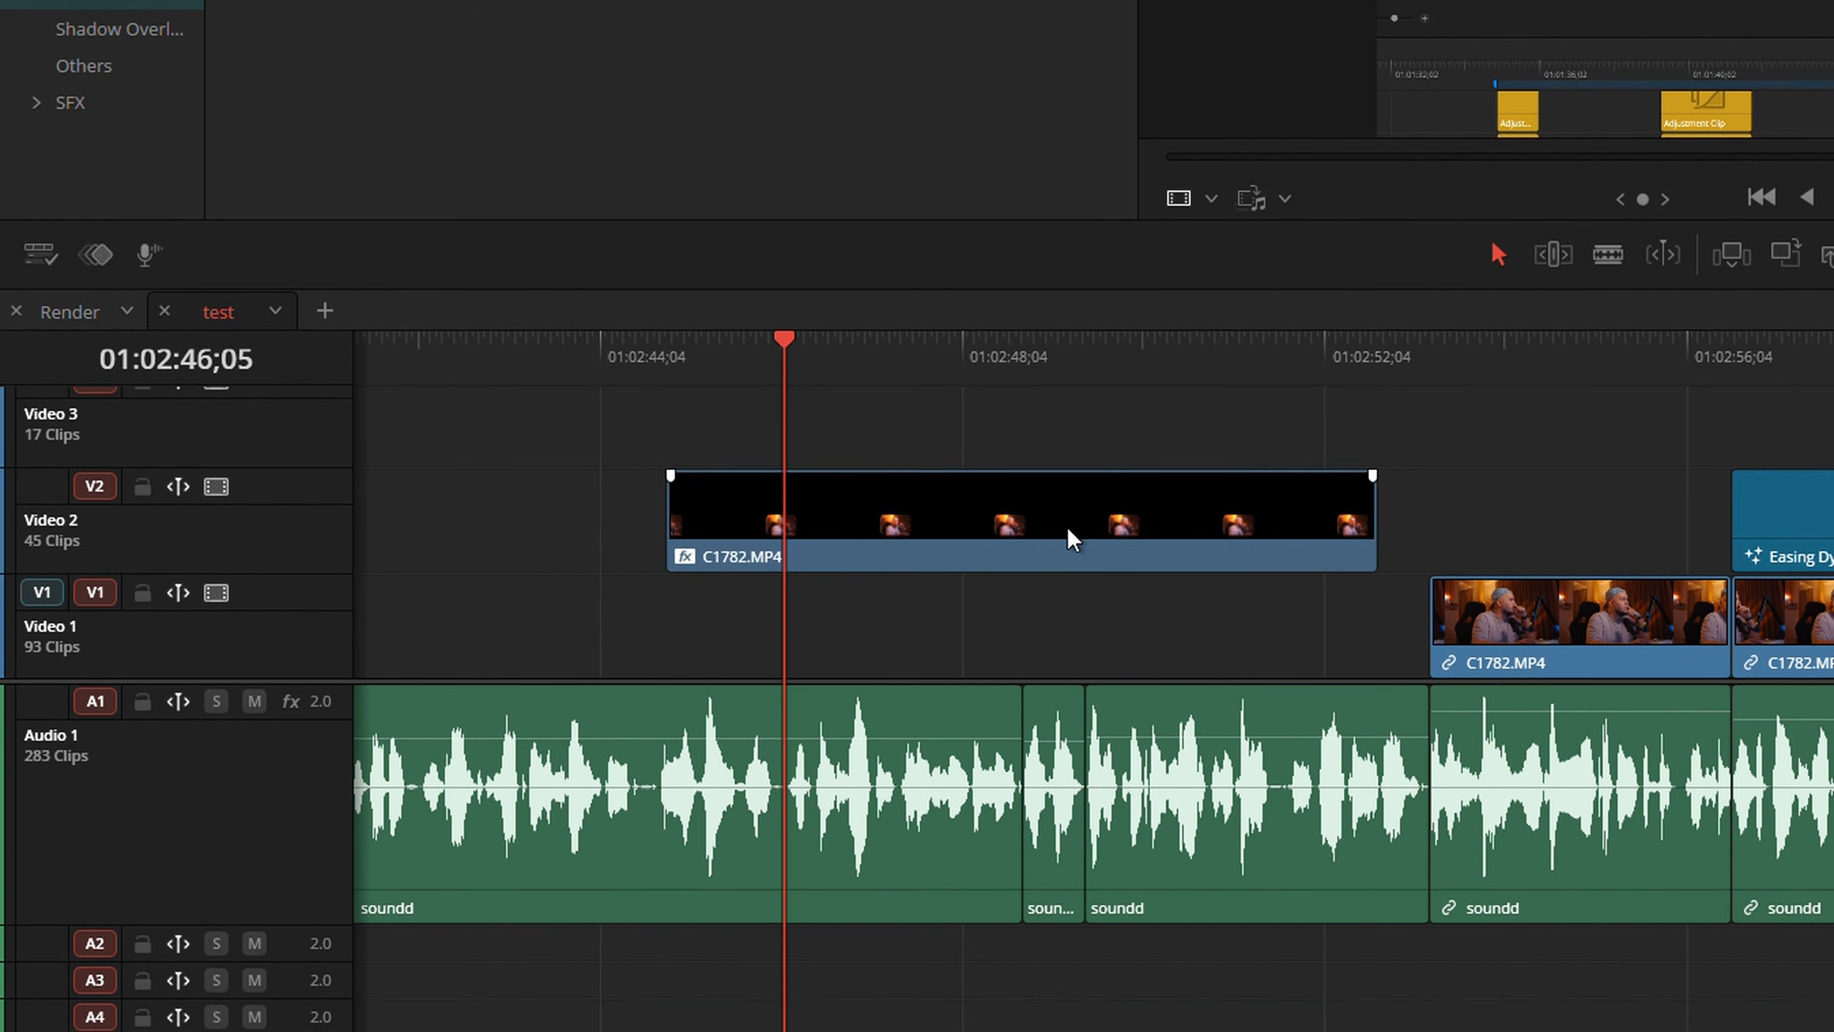
click(1048, 531)
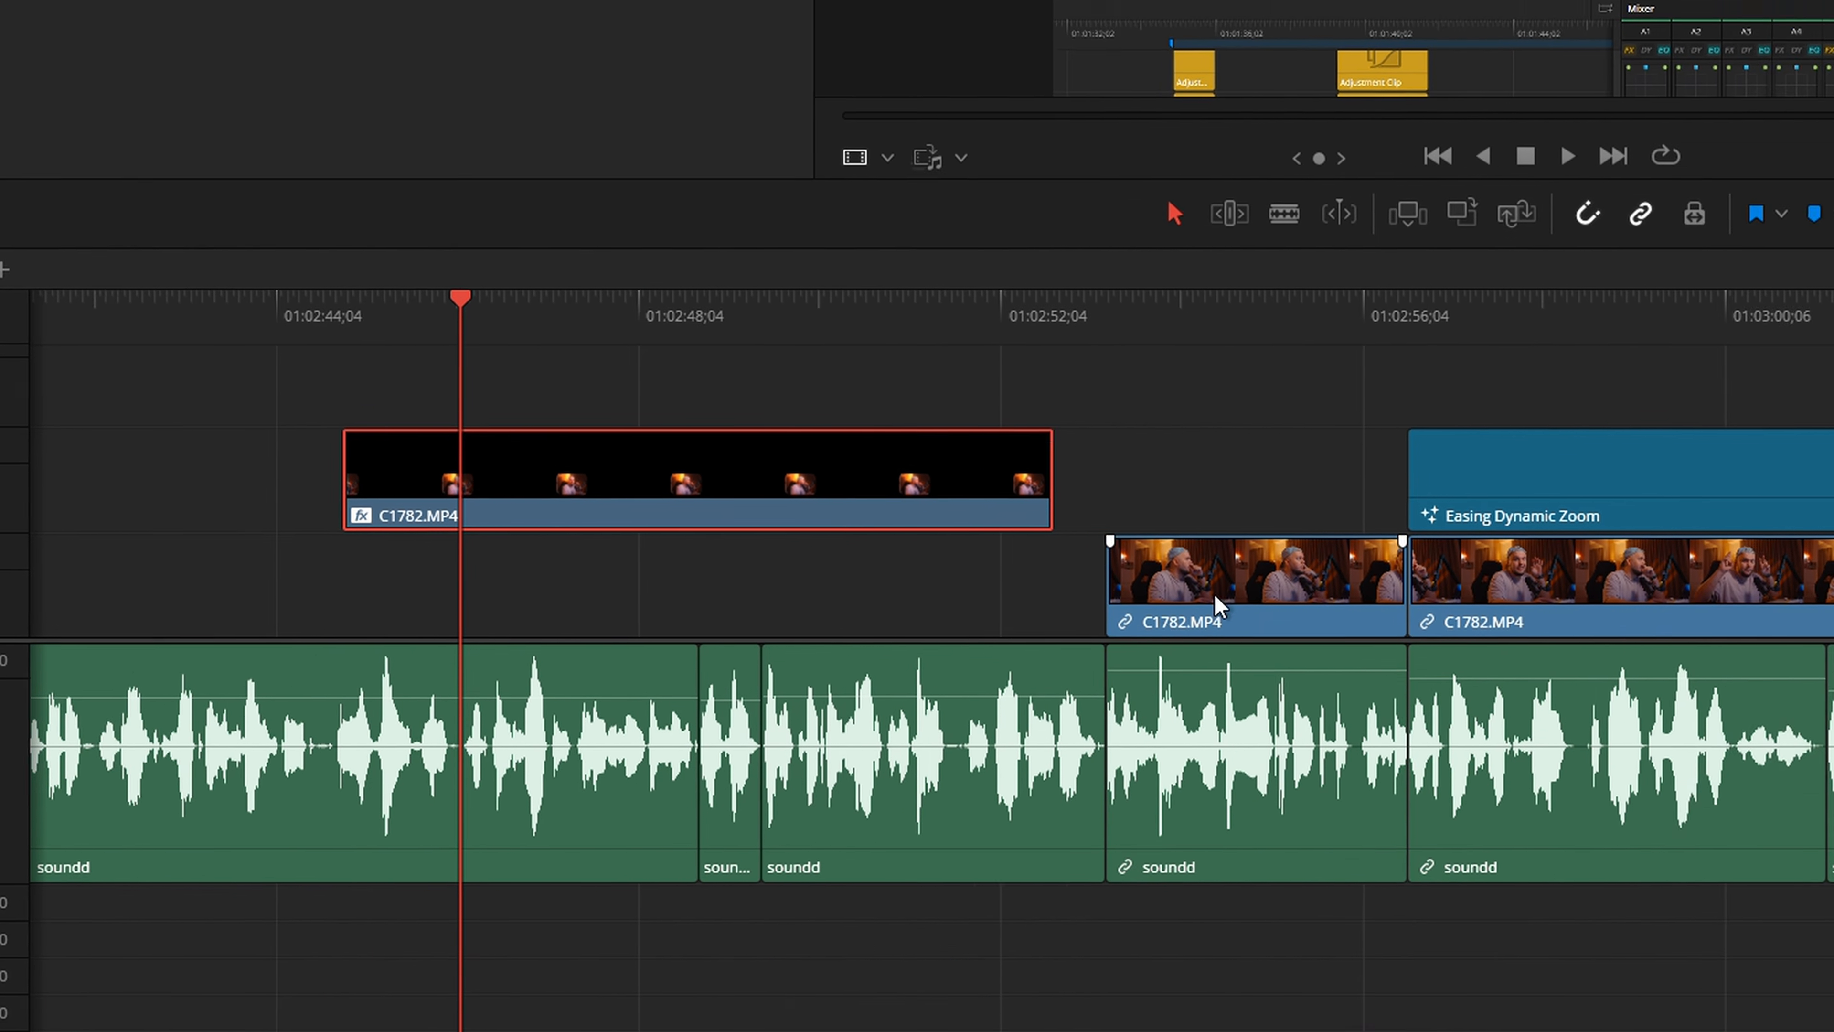
click(1391, 617)
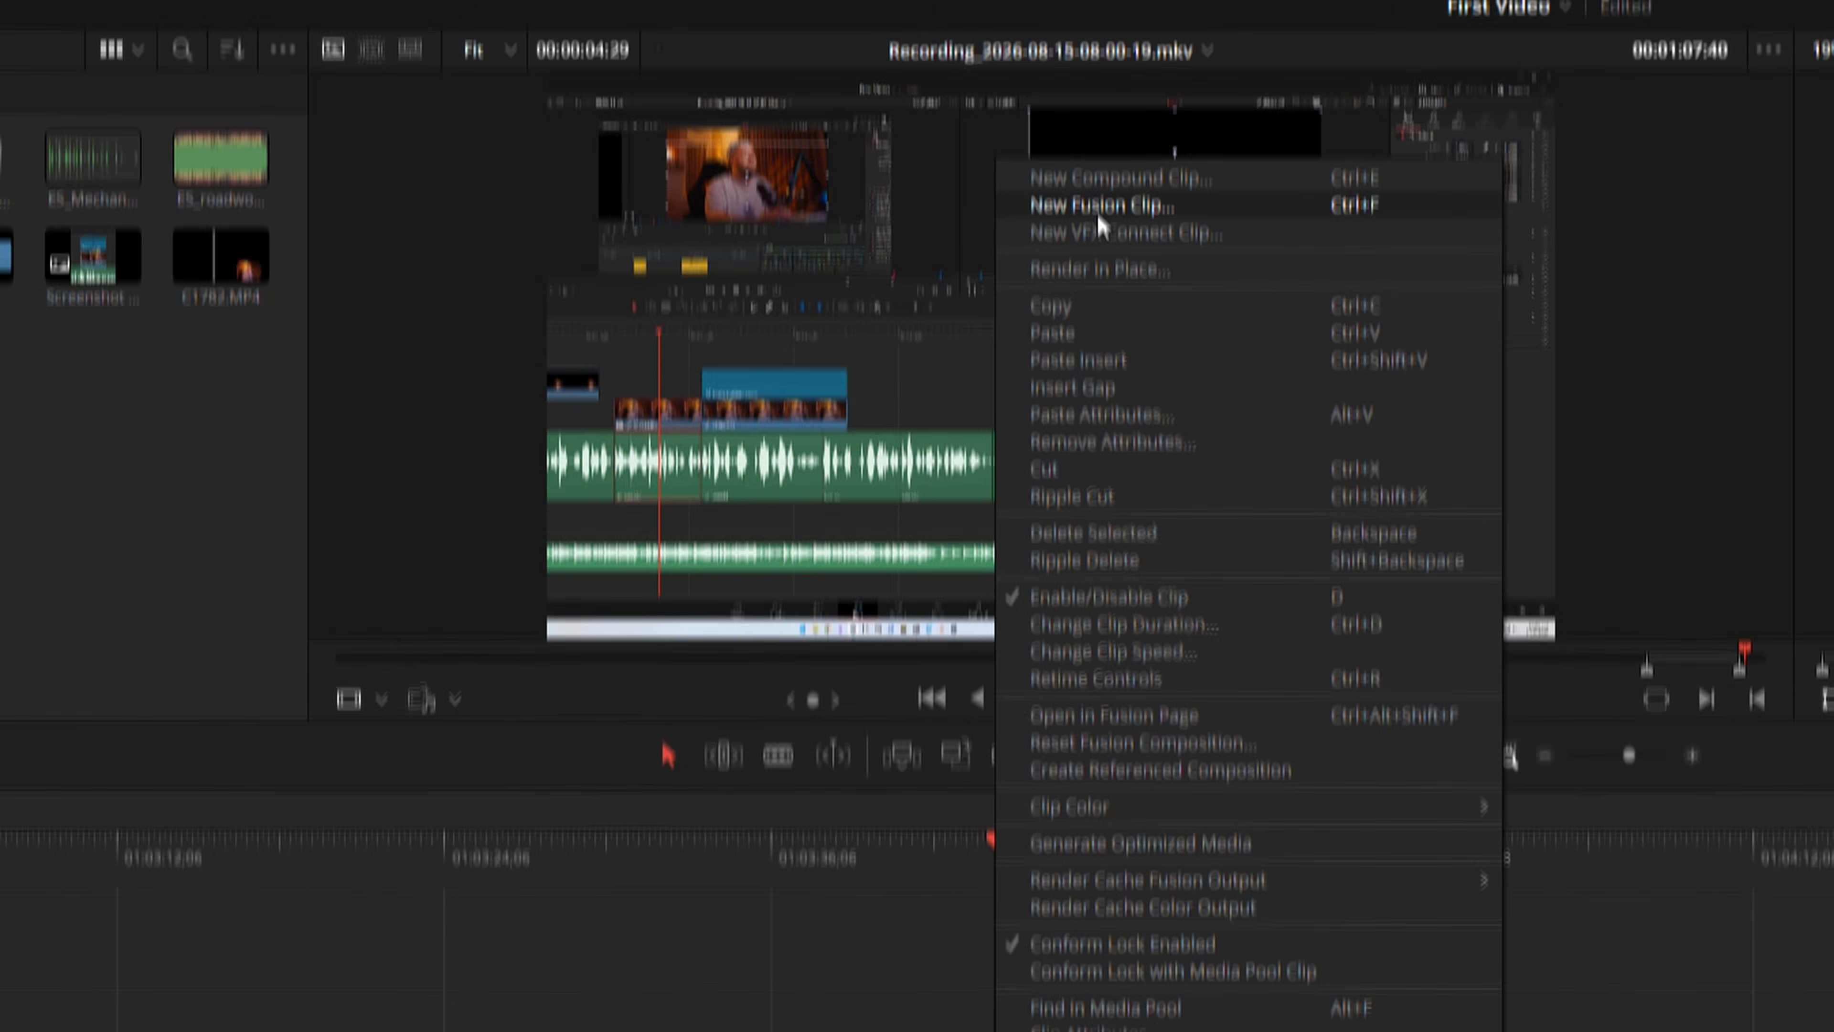
Open the Fusion clip under the playhead in the Fusion page
click(1097, 215)
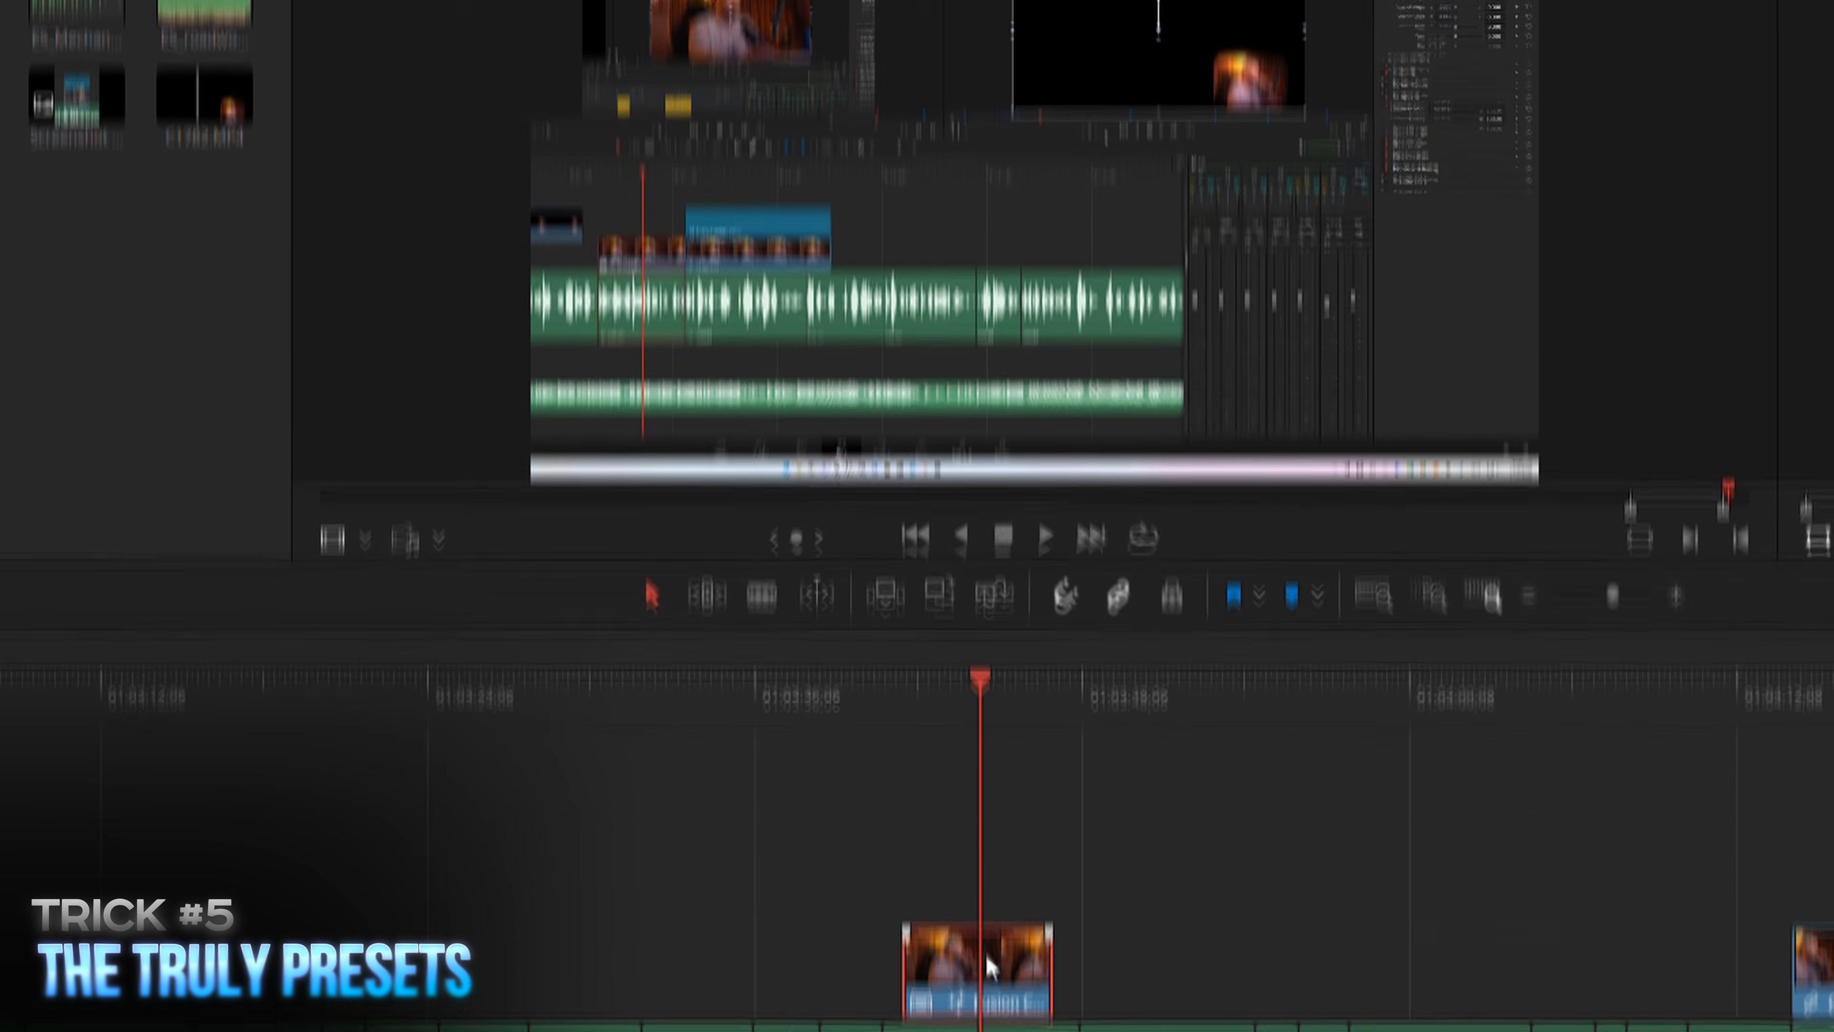
right_click(987, 967)
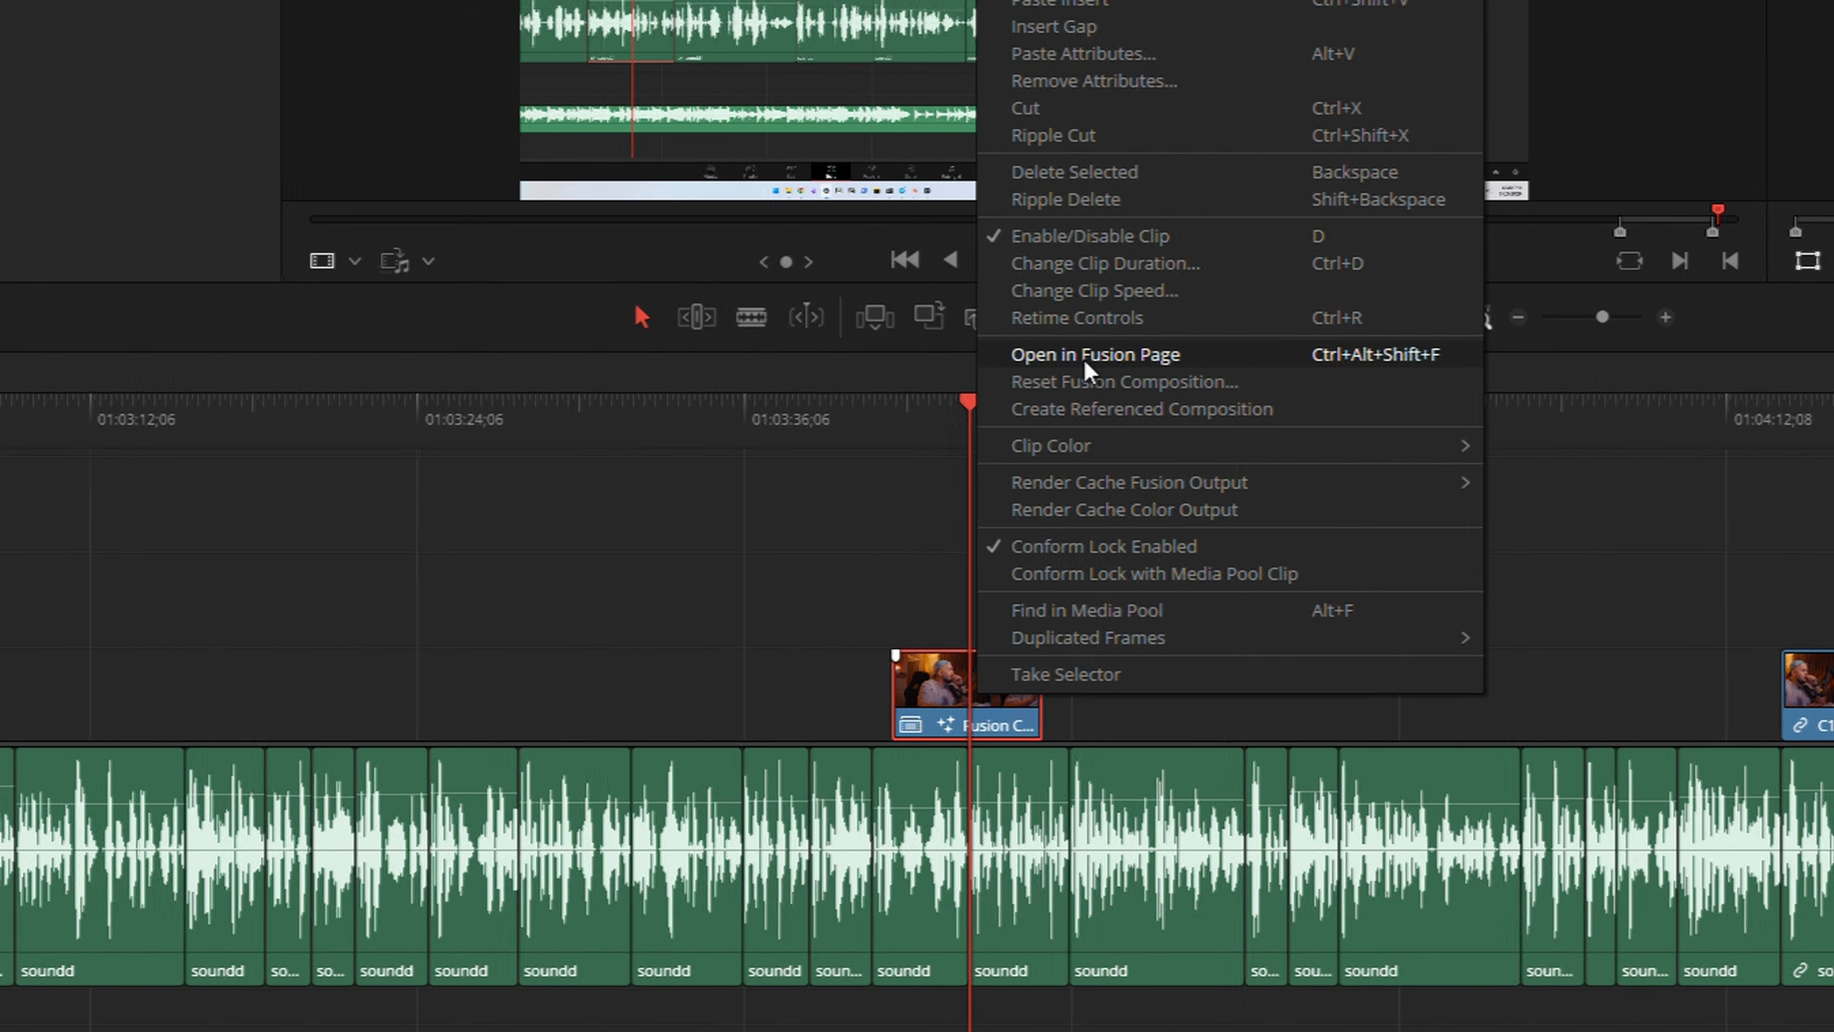
click(1083, 355)
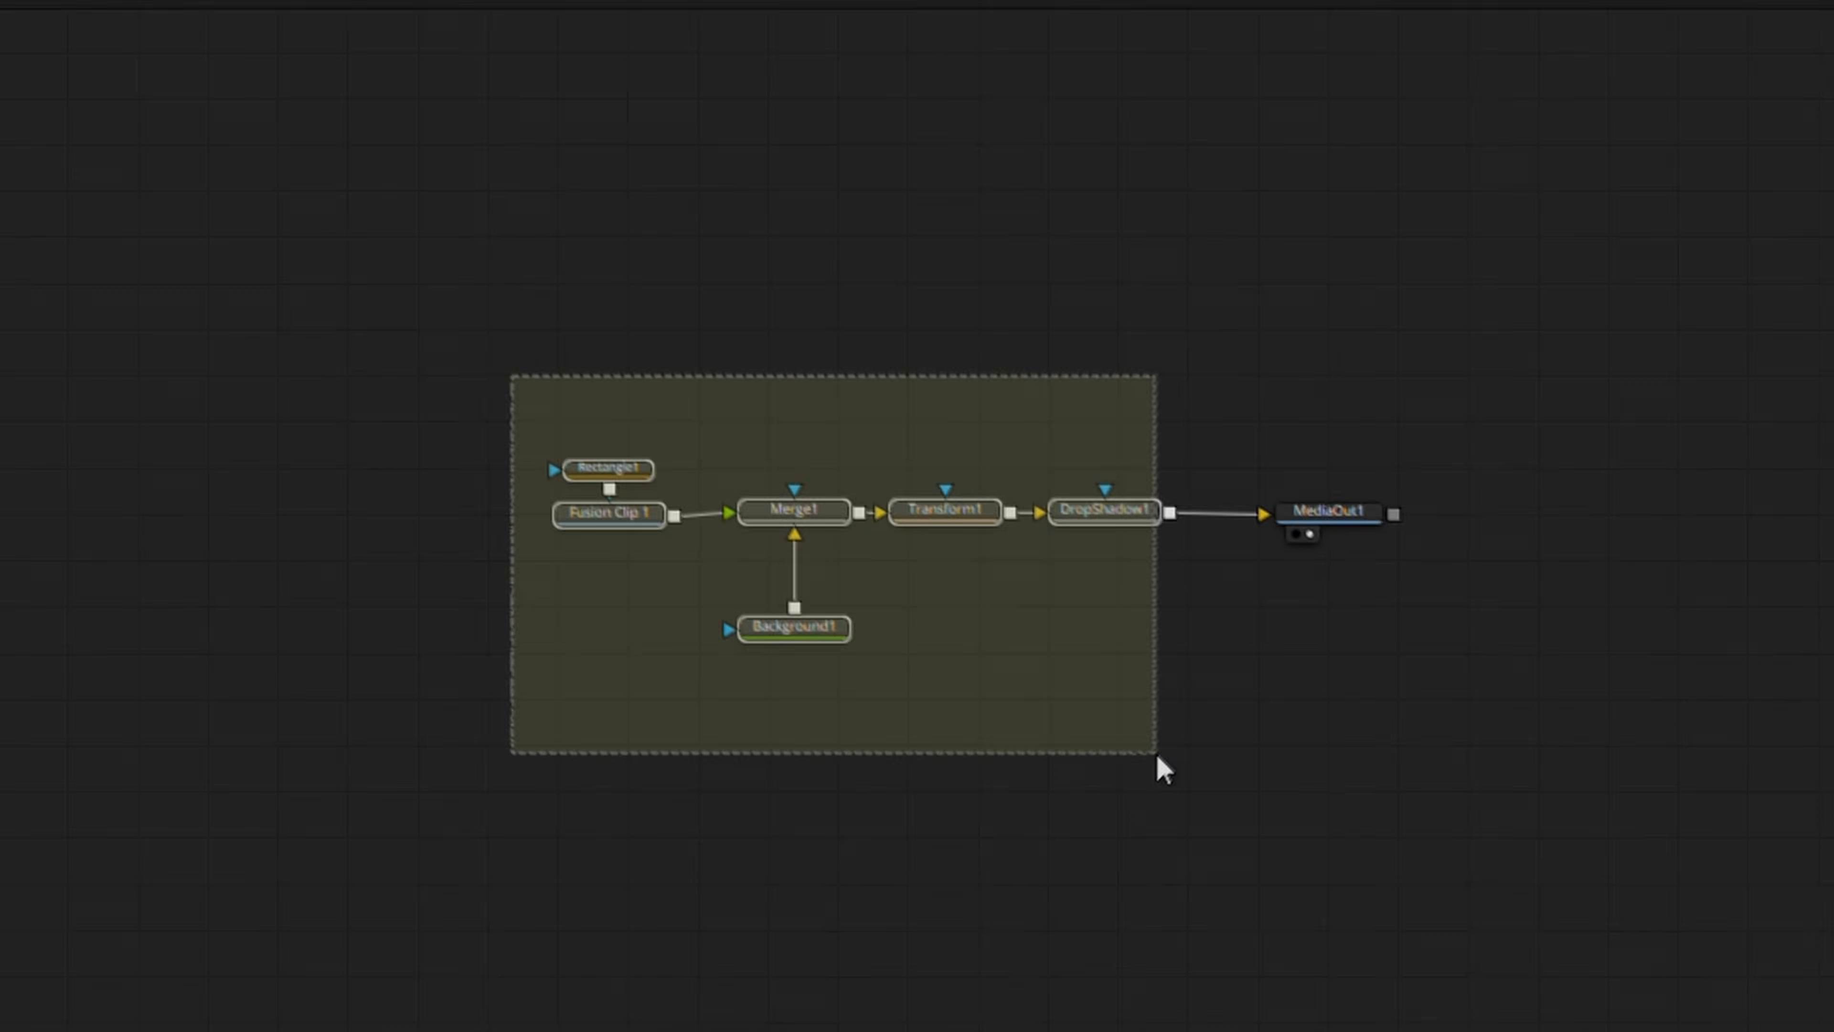
Create a group macro named BROLL CORNER from all the composition's nodes except MediaOut1
drag(1156, 754, 1206, 752)
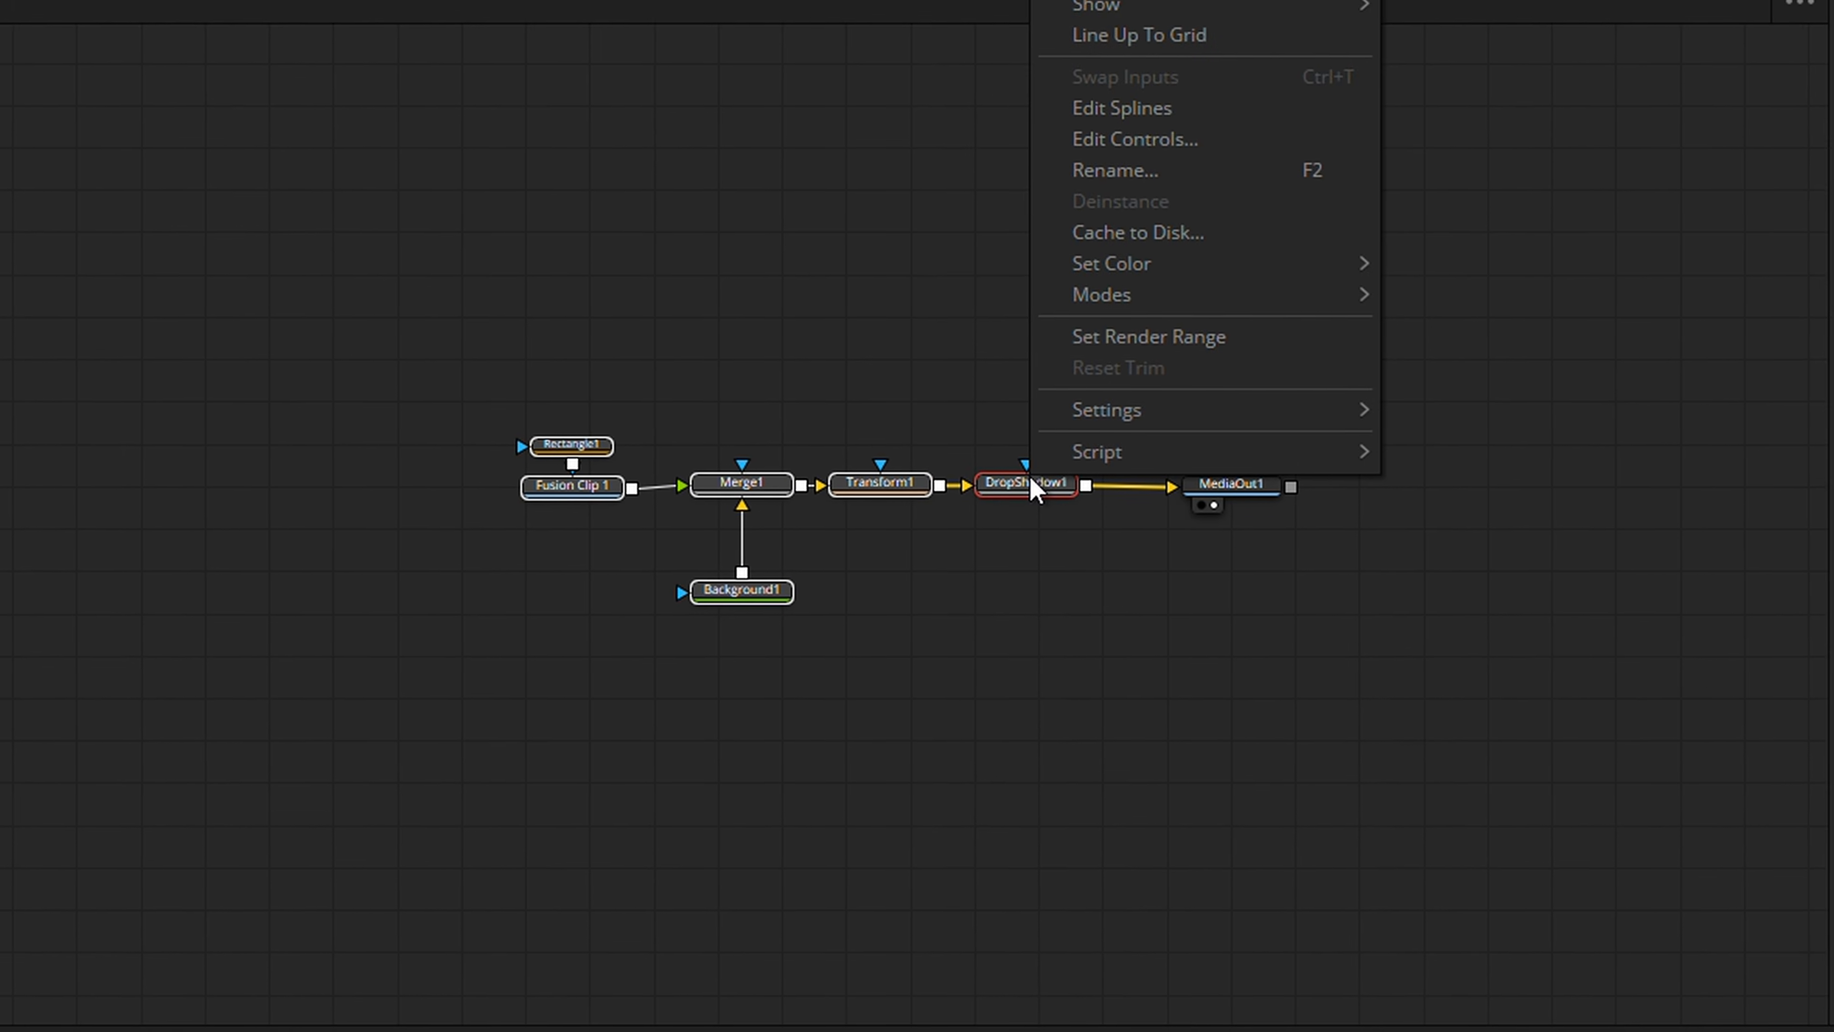
mouse_move(1102, 318)
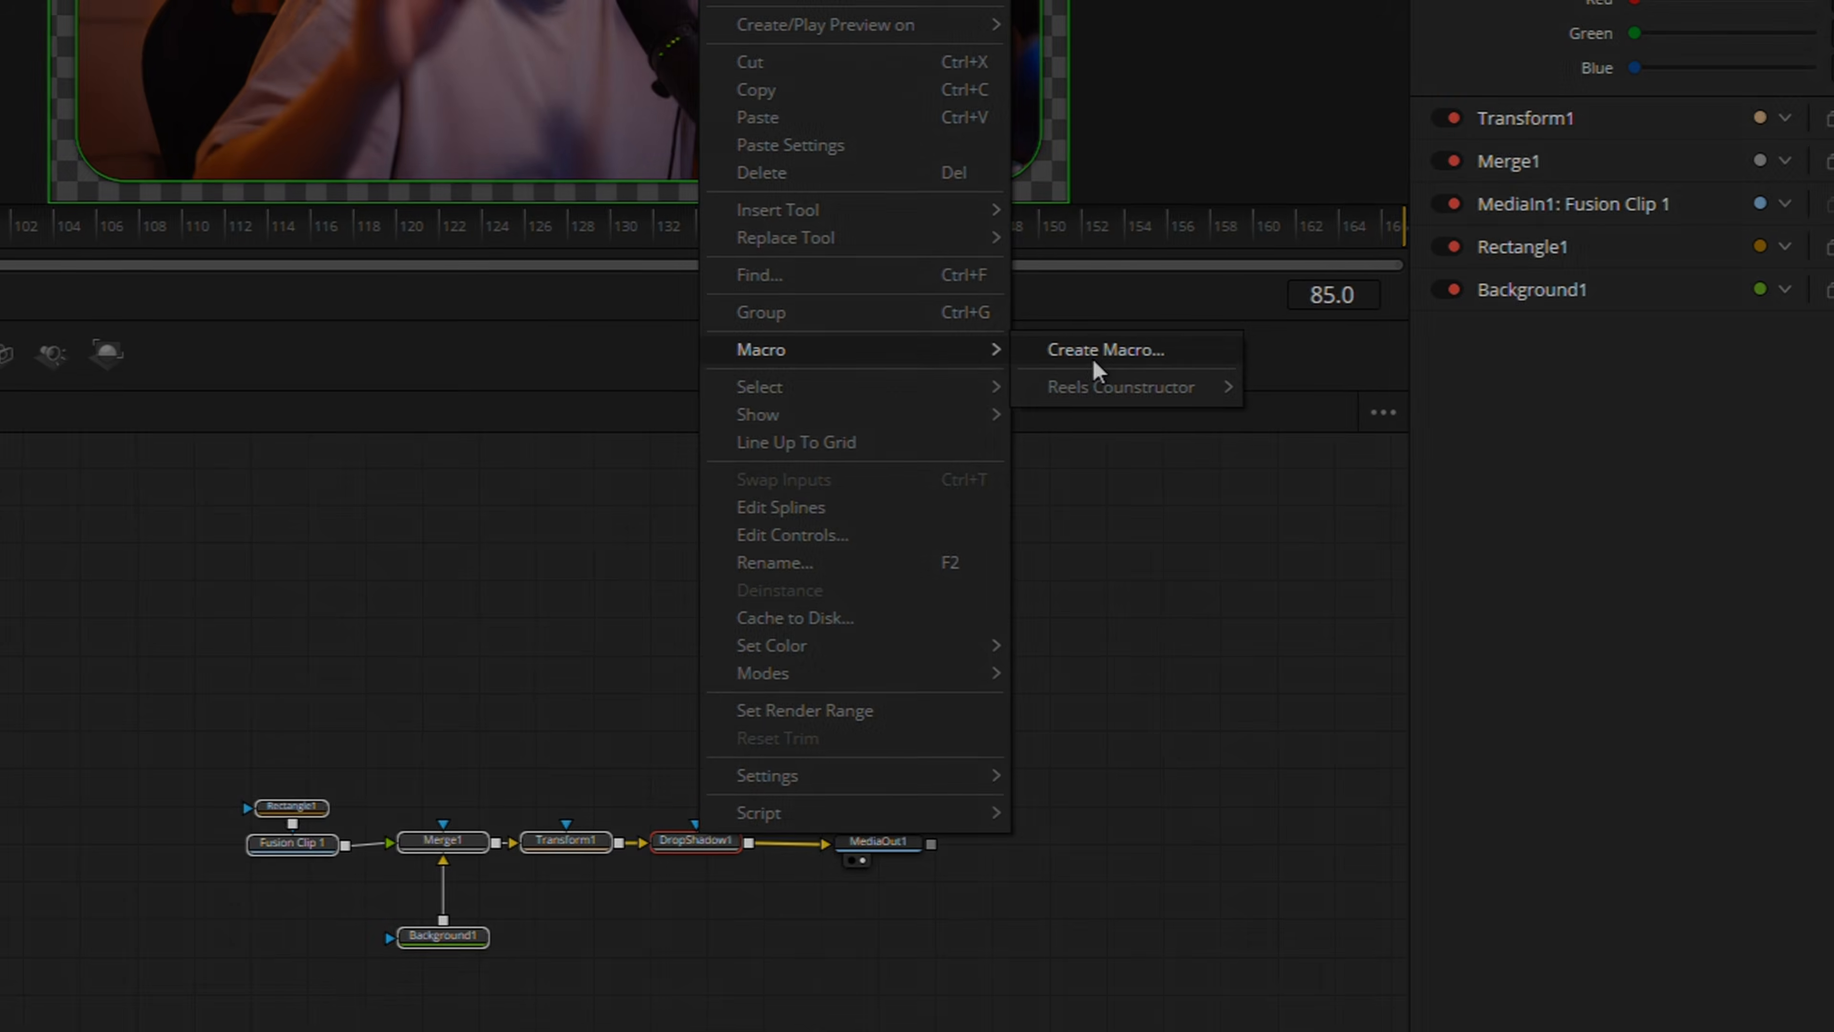
click(1093, 351)
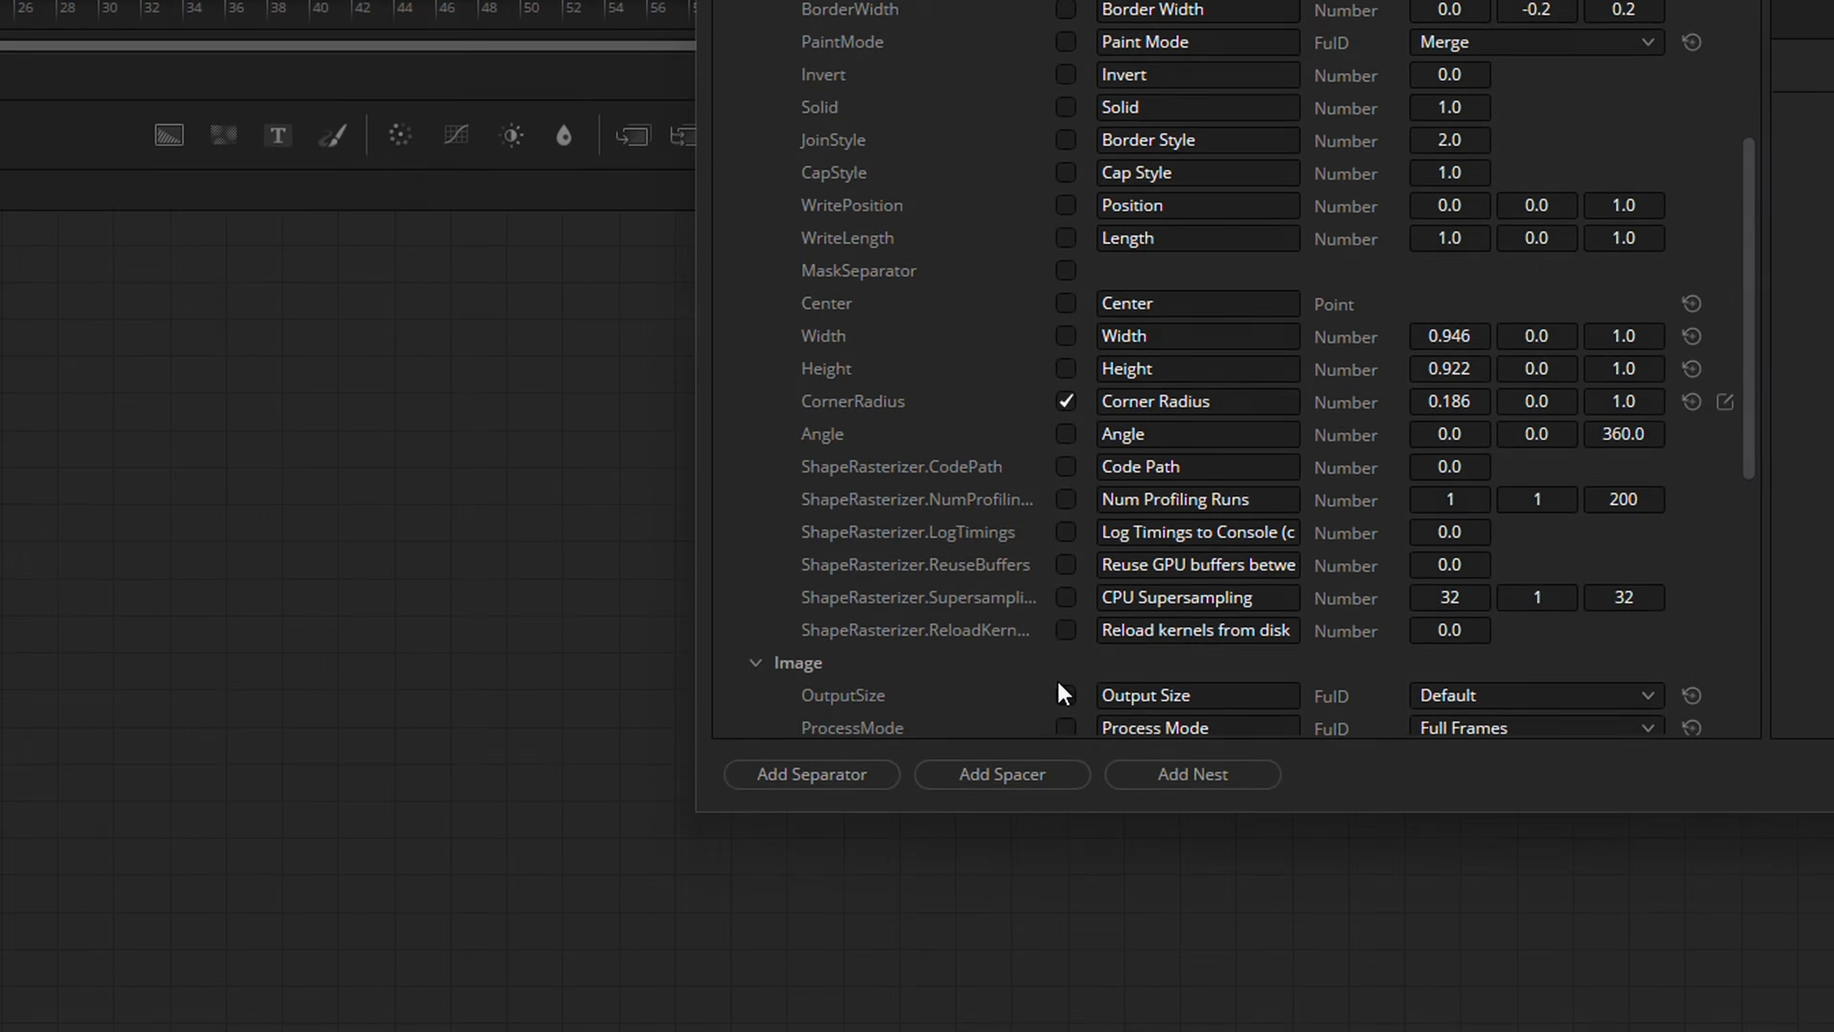
Expose Transform1's Center, Size and Angle in the macro and order them above Corner Radius
scroll(1056, 681, down, 5)
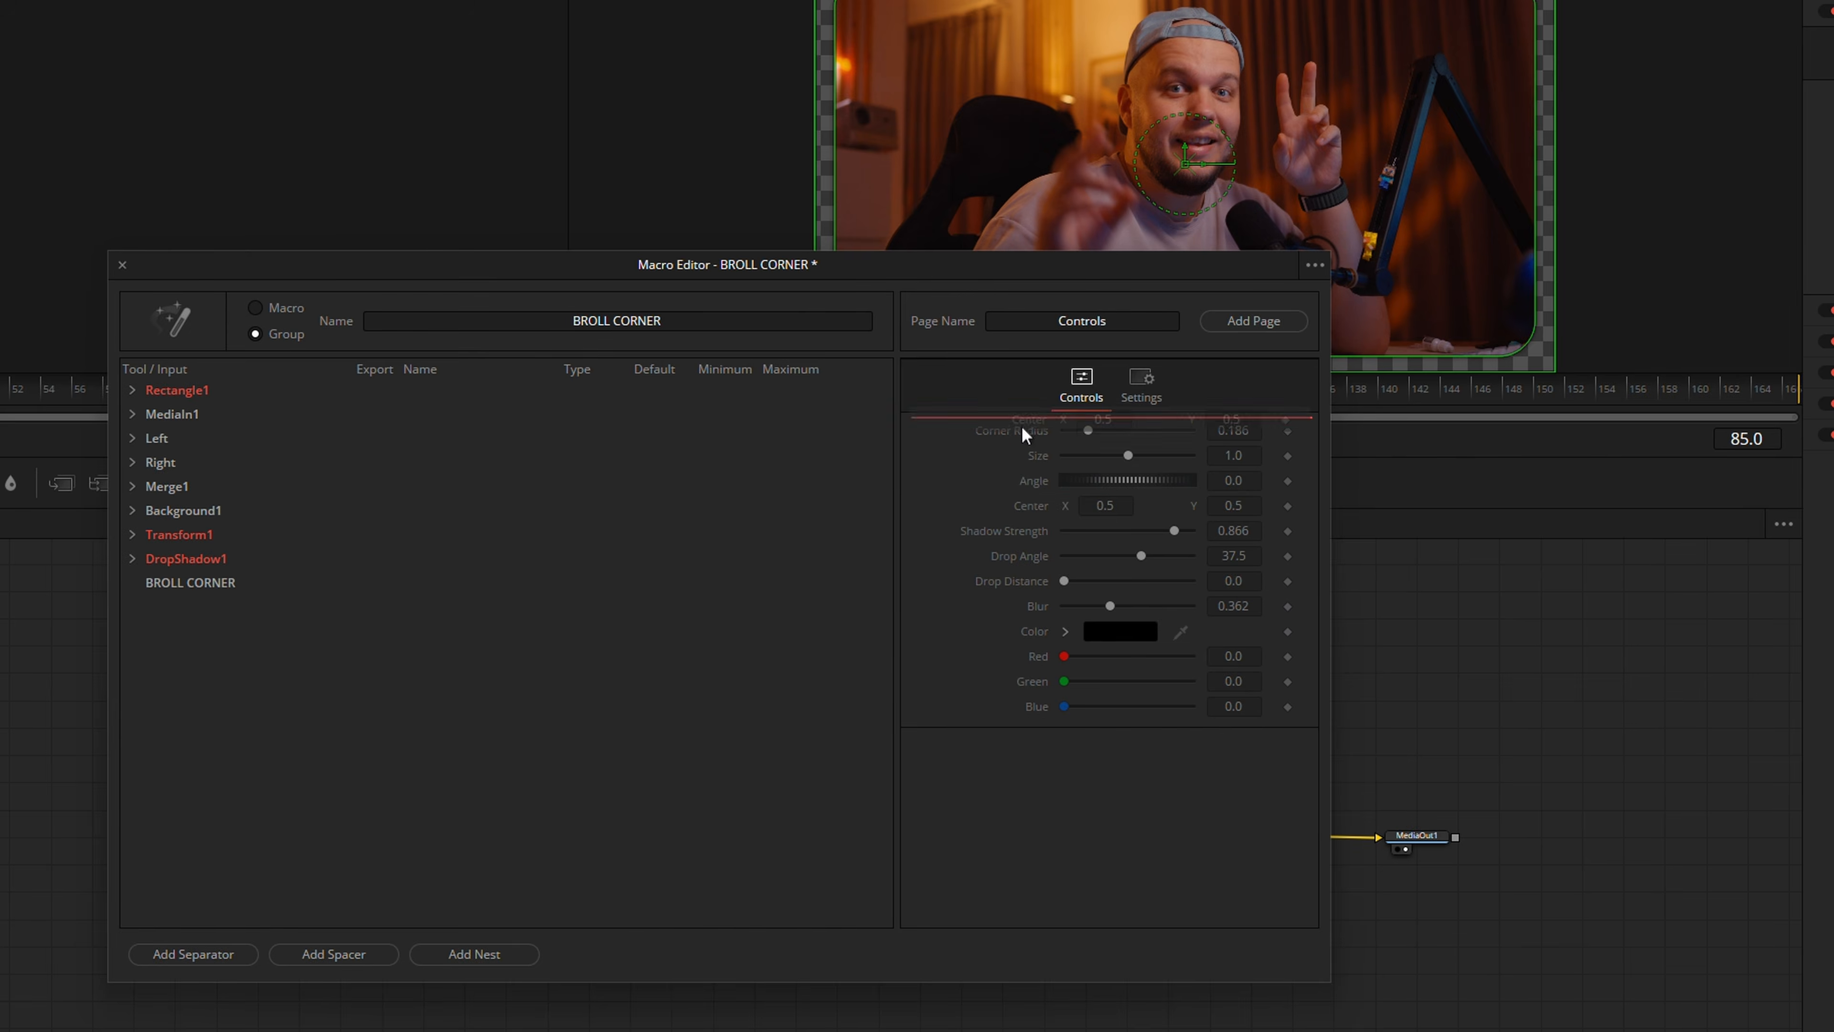
drag(1022, 427, 1021, 424)
drag(1018, 455, 1018, 517)
Add a spacer and a separator to the macro, placing the separator between Corner Radius and Shadow Strength
click(333, 953)
click(193, 953)
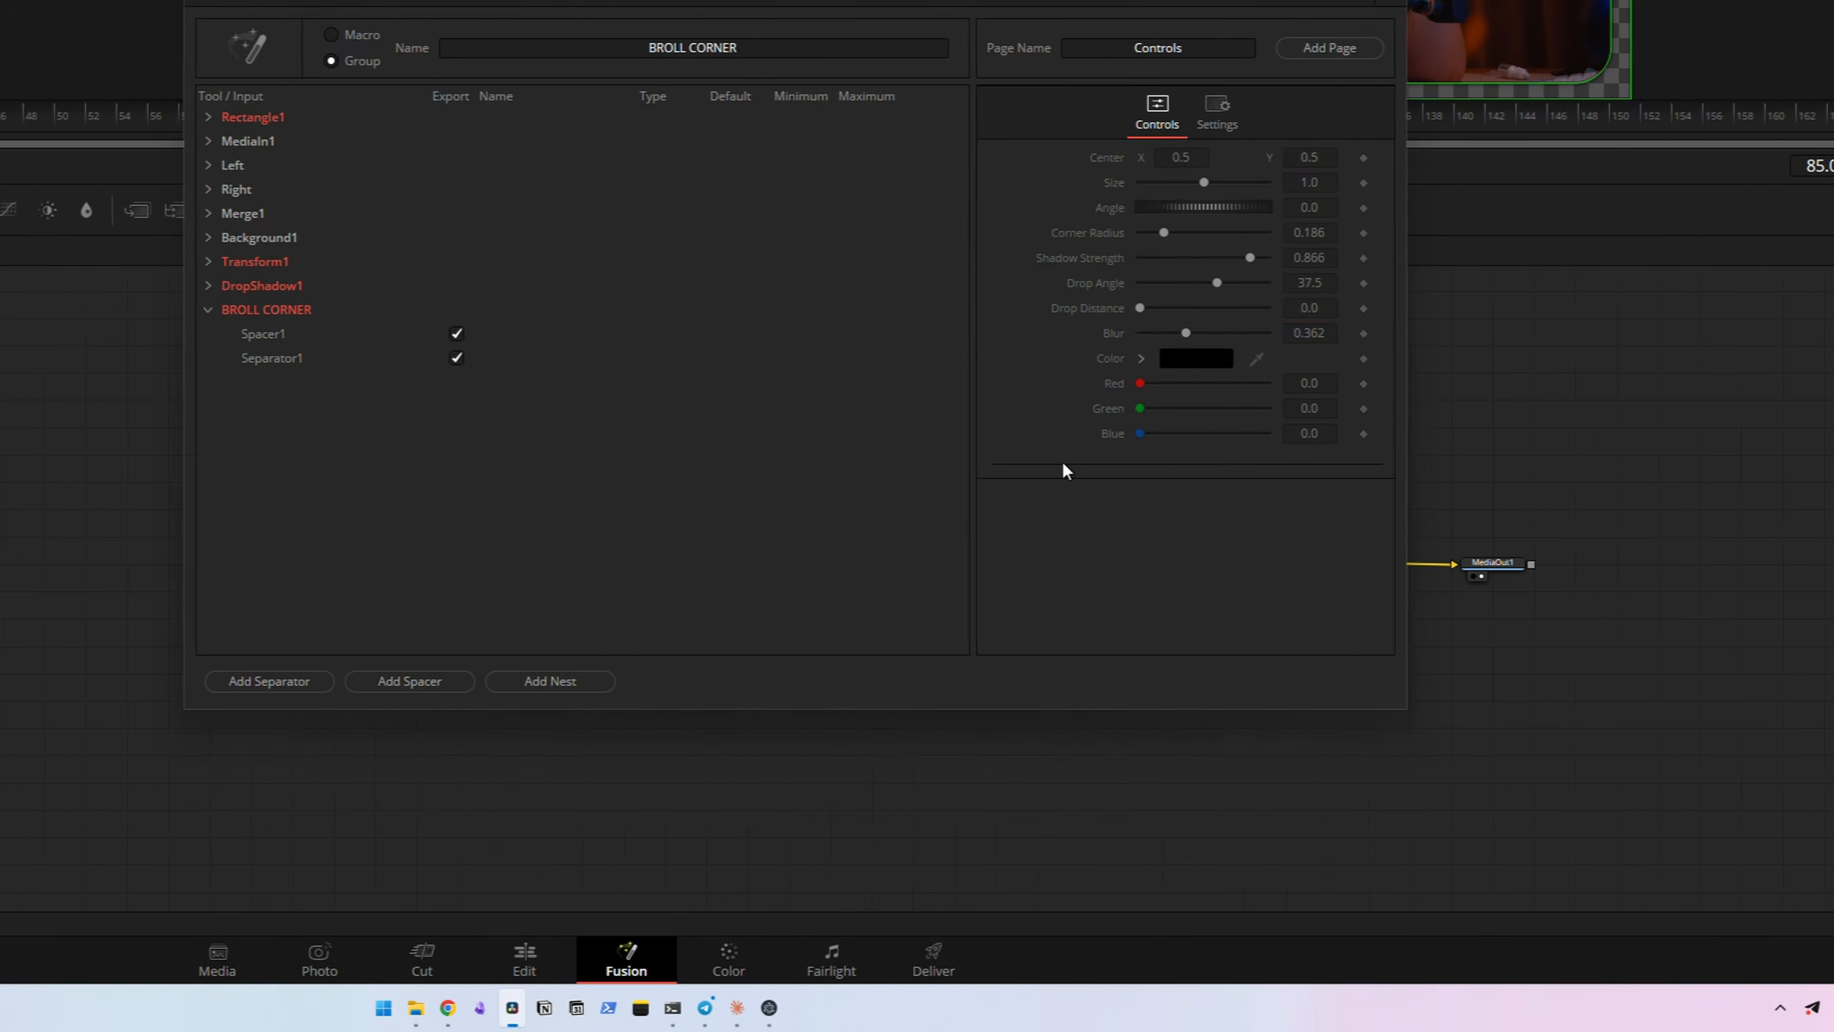
drag(985, 739, 996, 520)
Save the macro as BROLL CORNER in a new Guide folder inside the Fusion Templates/Edit/Effects folder
click(1055, 373)
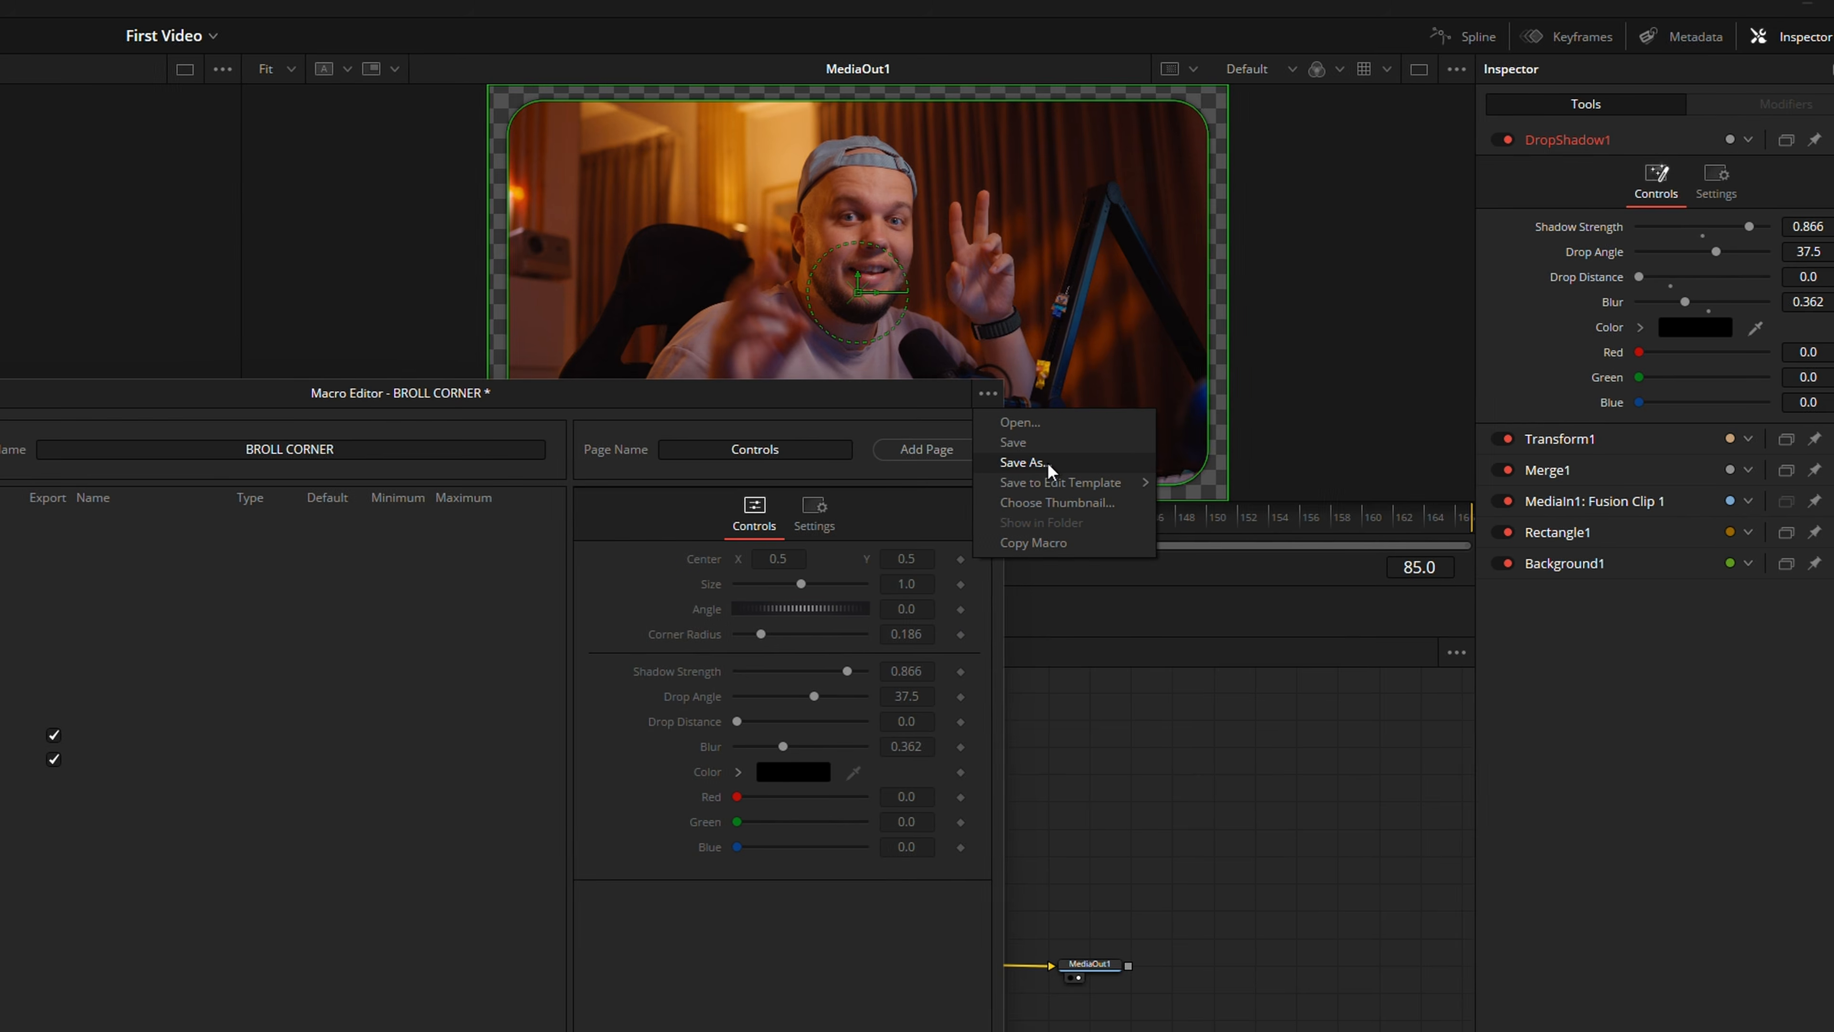
click(1067, 463)
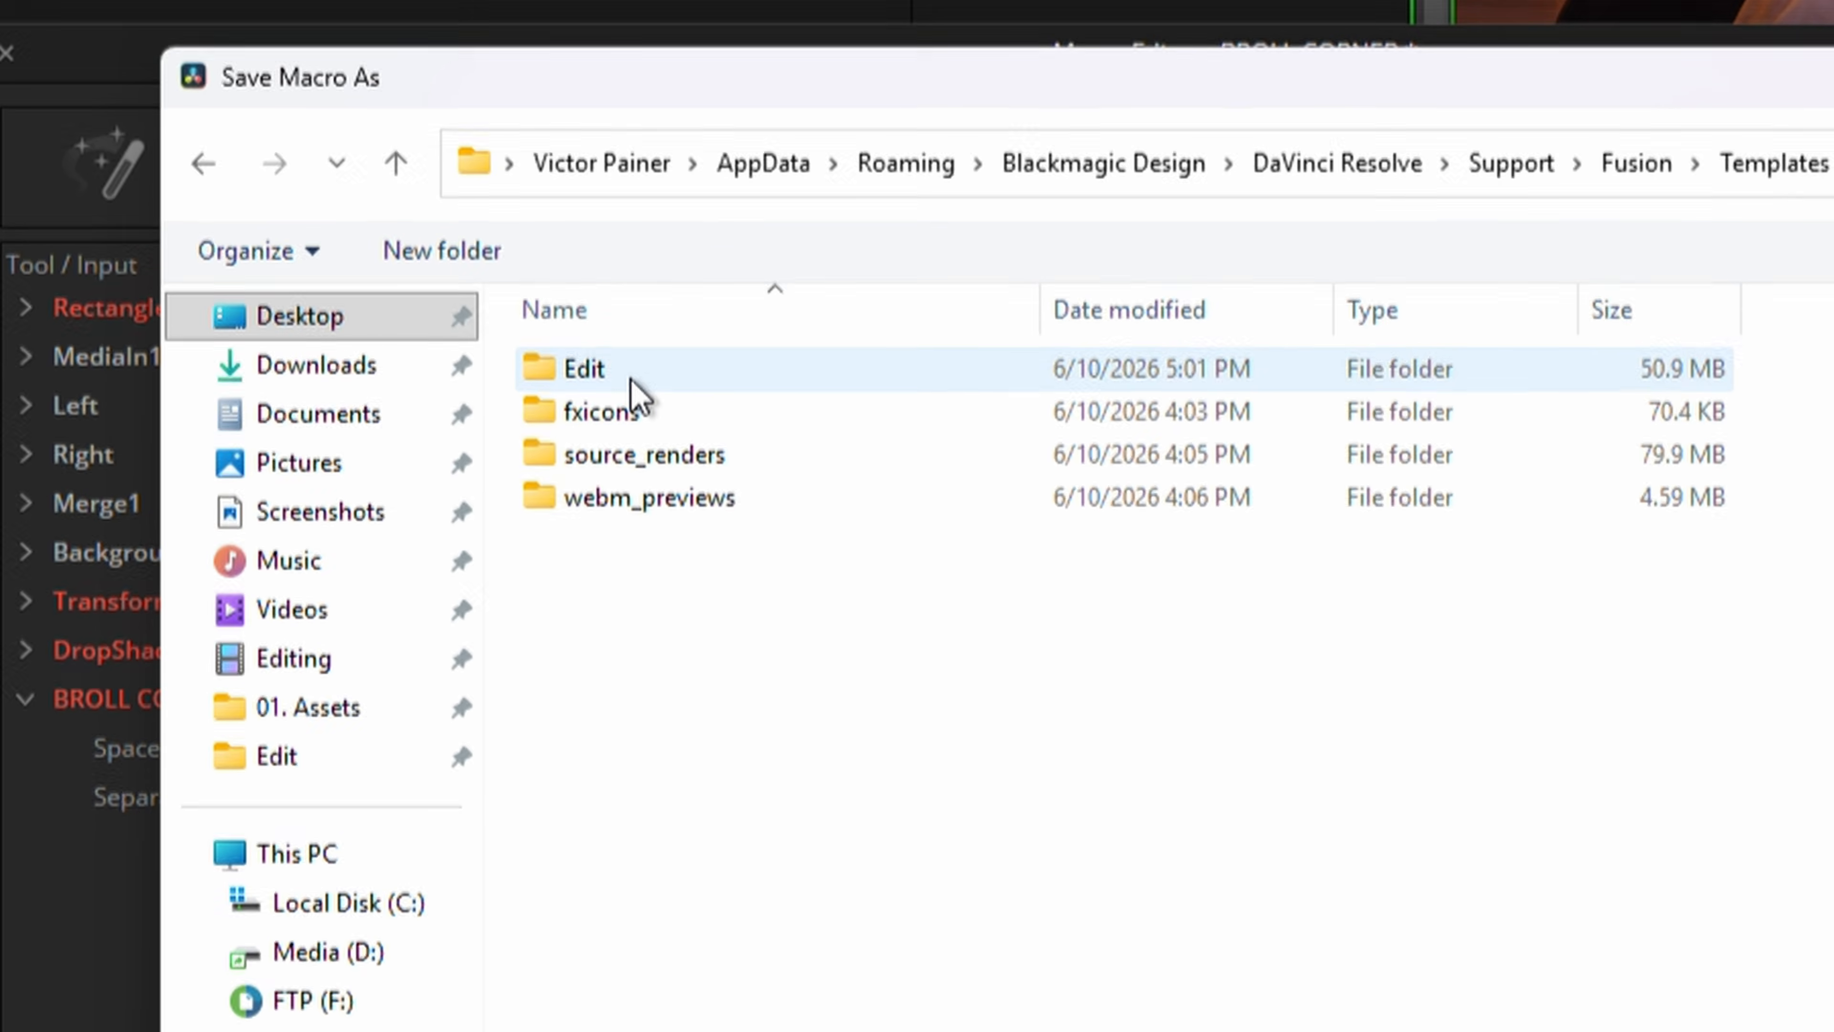
double_click(631, 382)
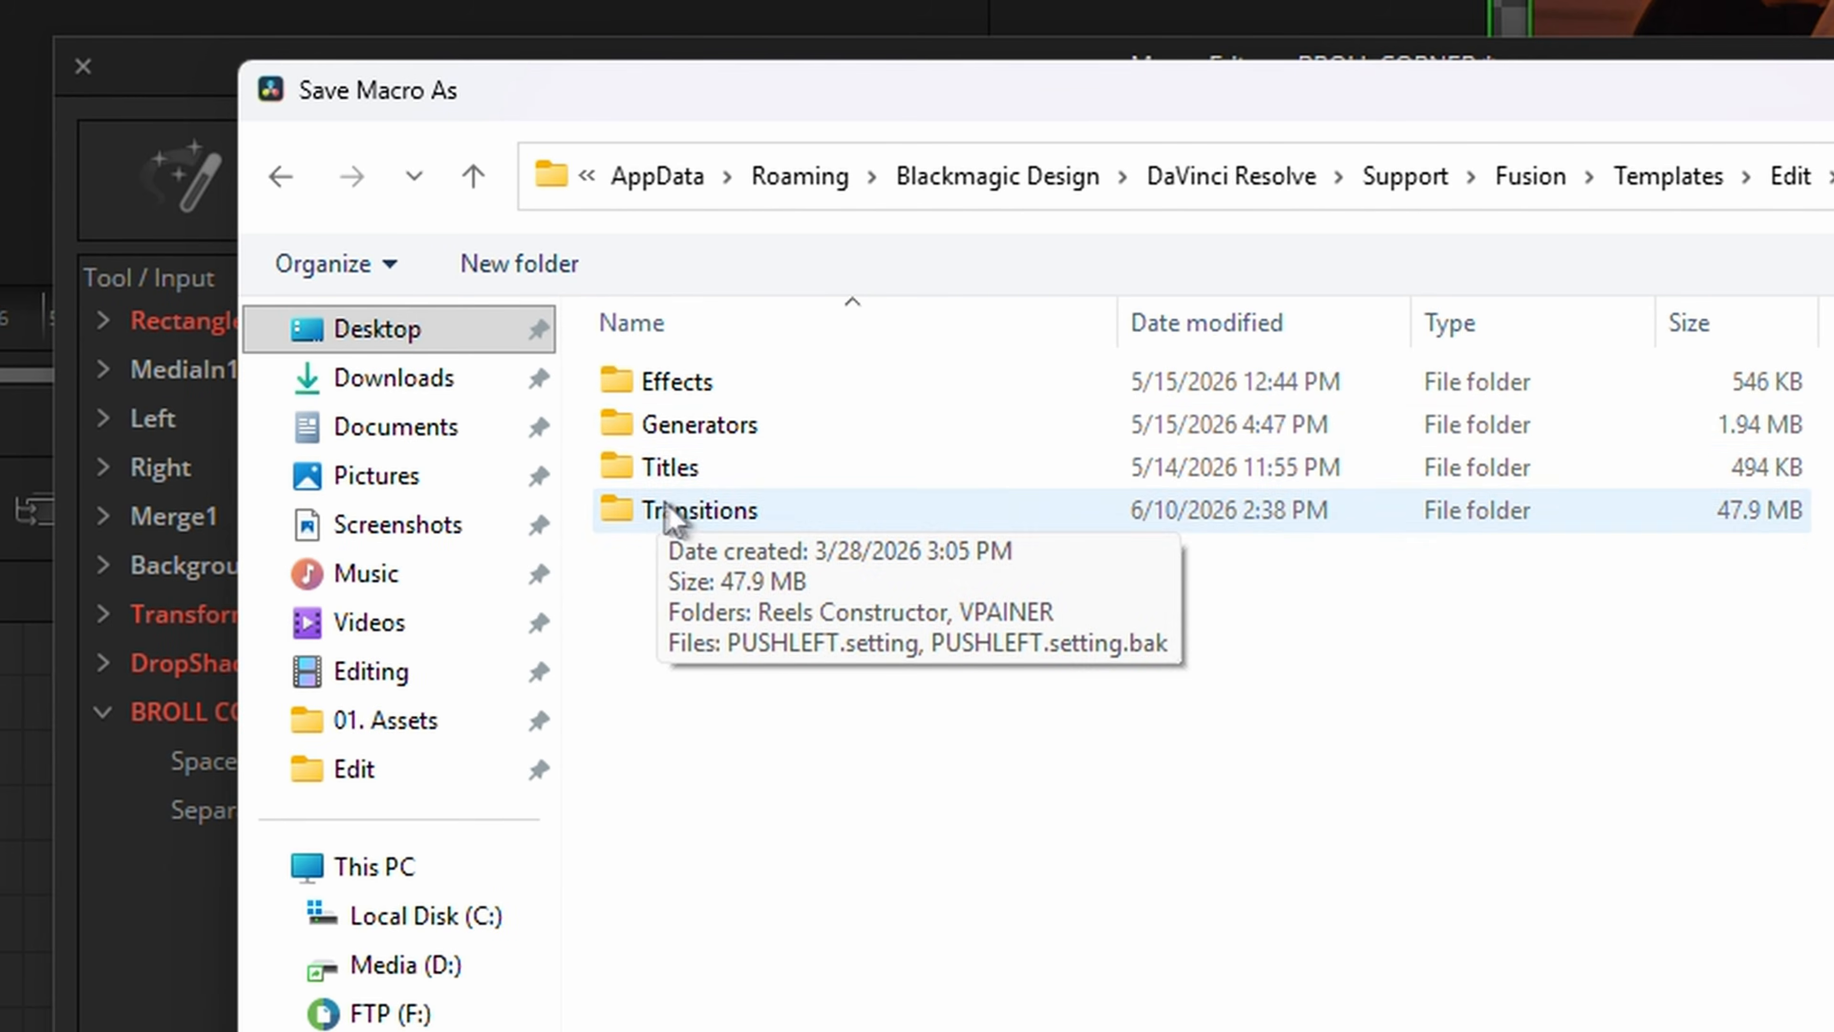
double_click(756, 399)
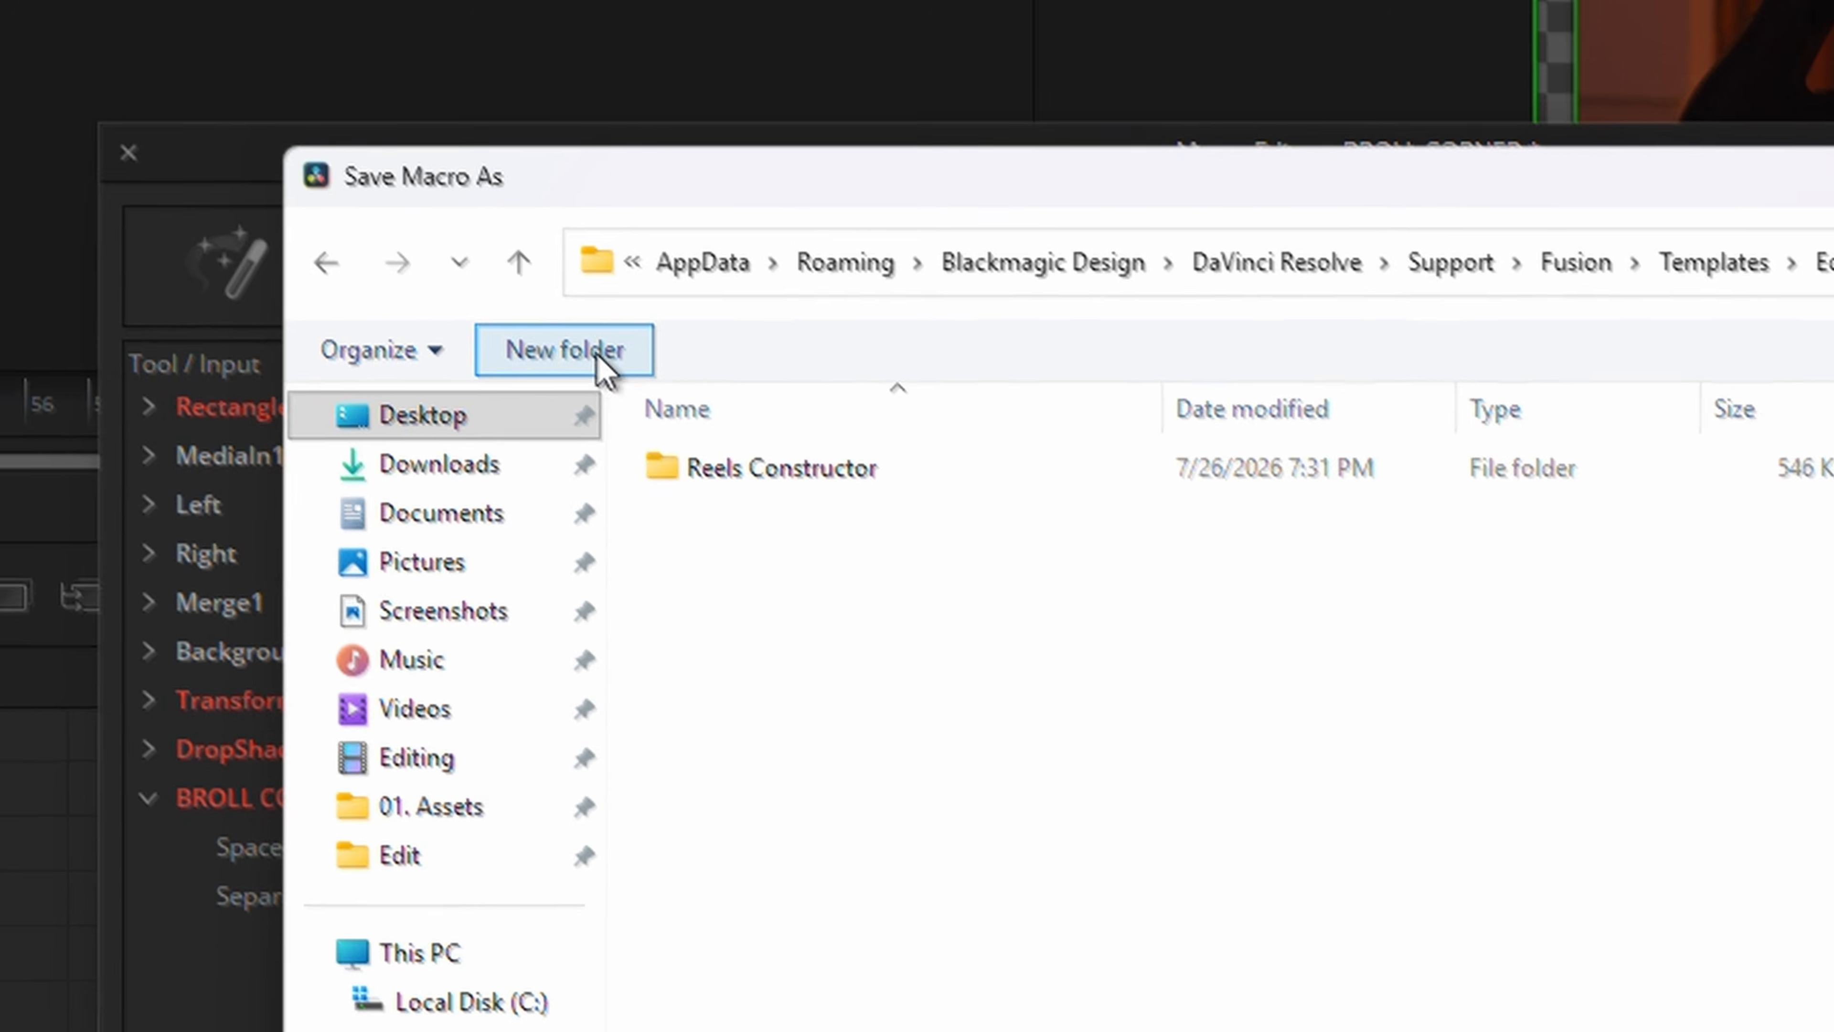
click(608, 383)
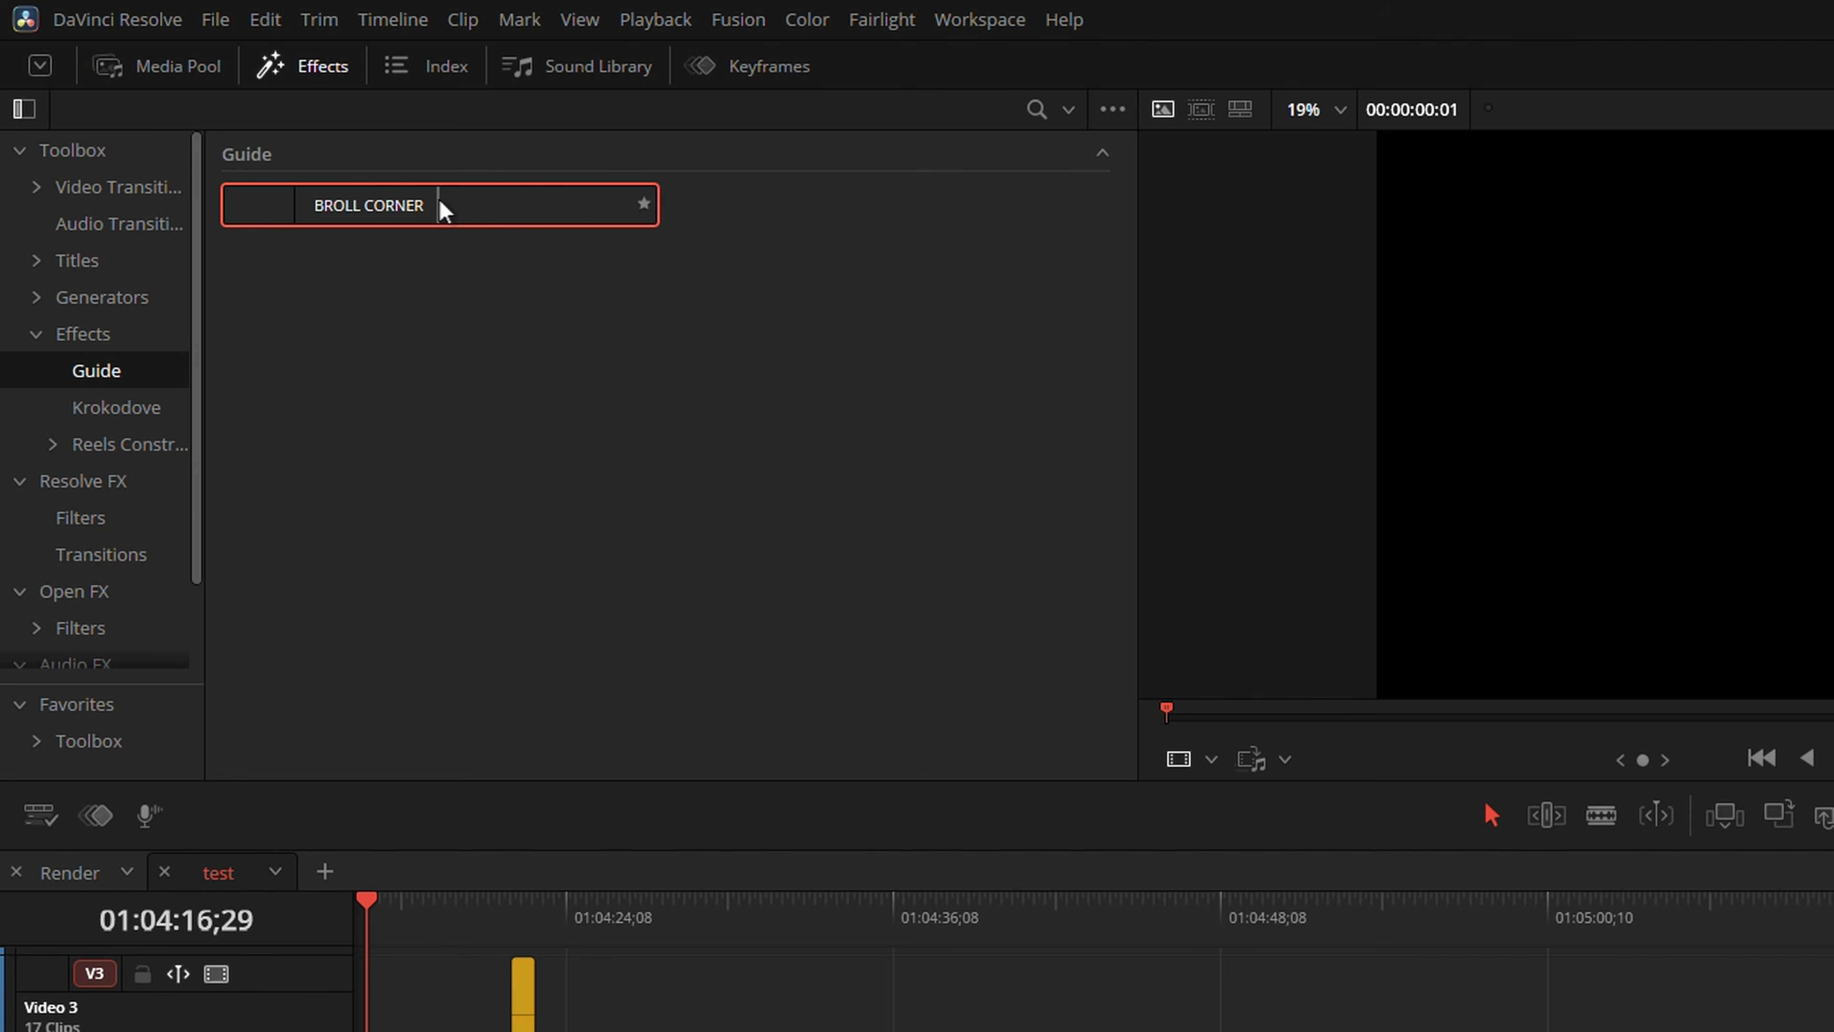
Apply the BROLL CORNER effect to the clip at the playhead and shrink its picture into the frame's lower-right corner
drag(427, 901, 402, 712)
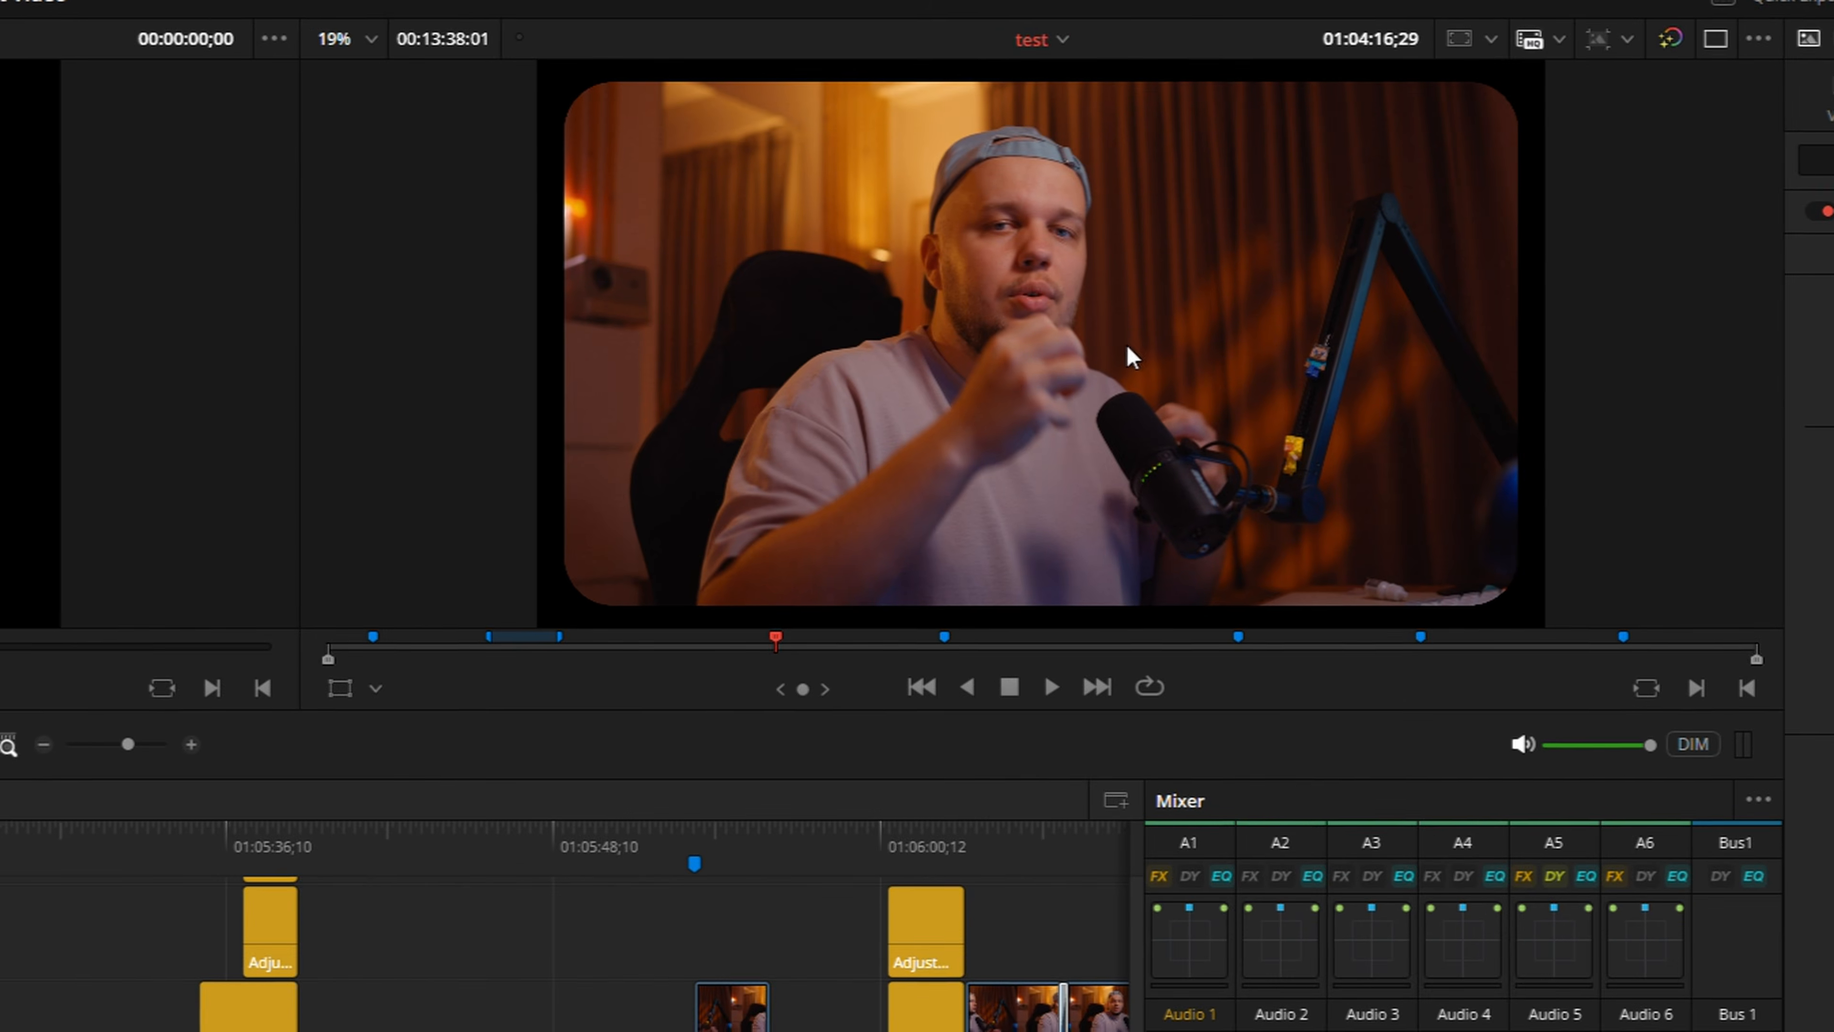
drag(1532, 368, 1558, 369)
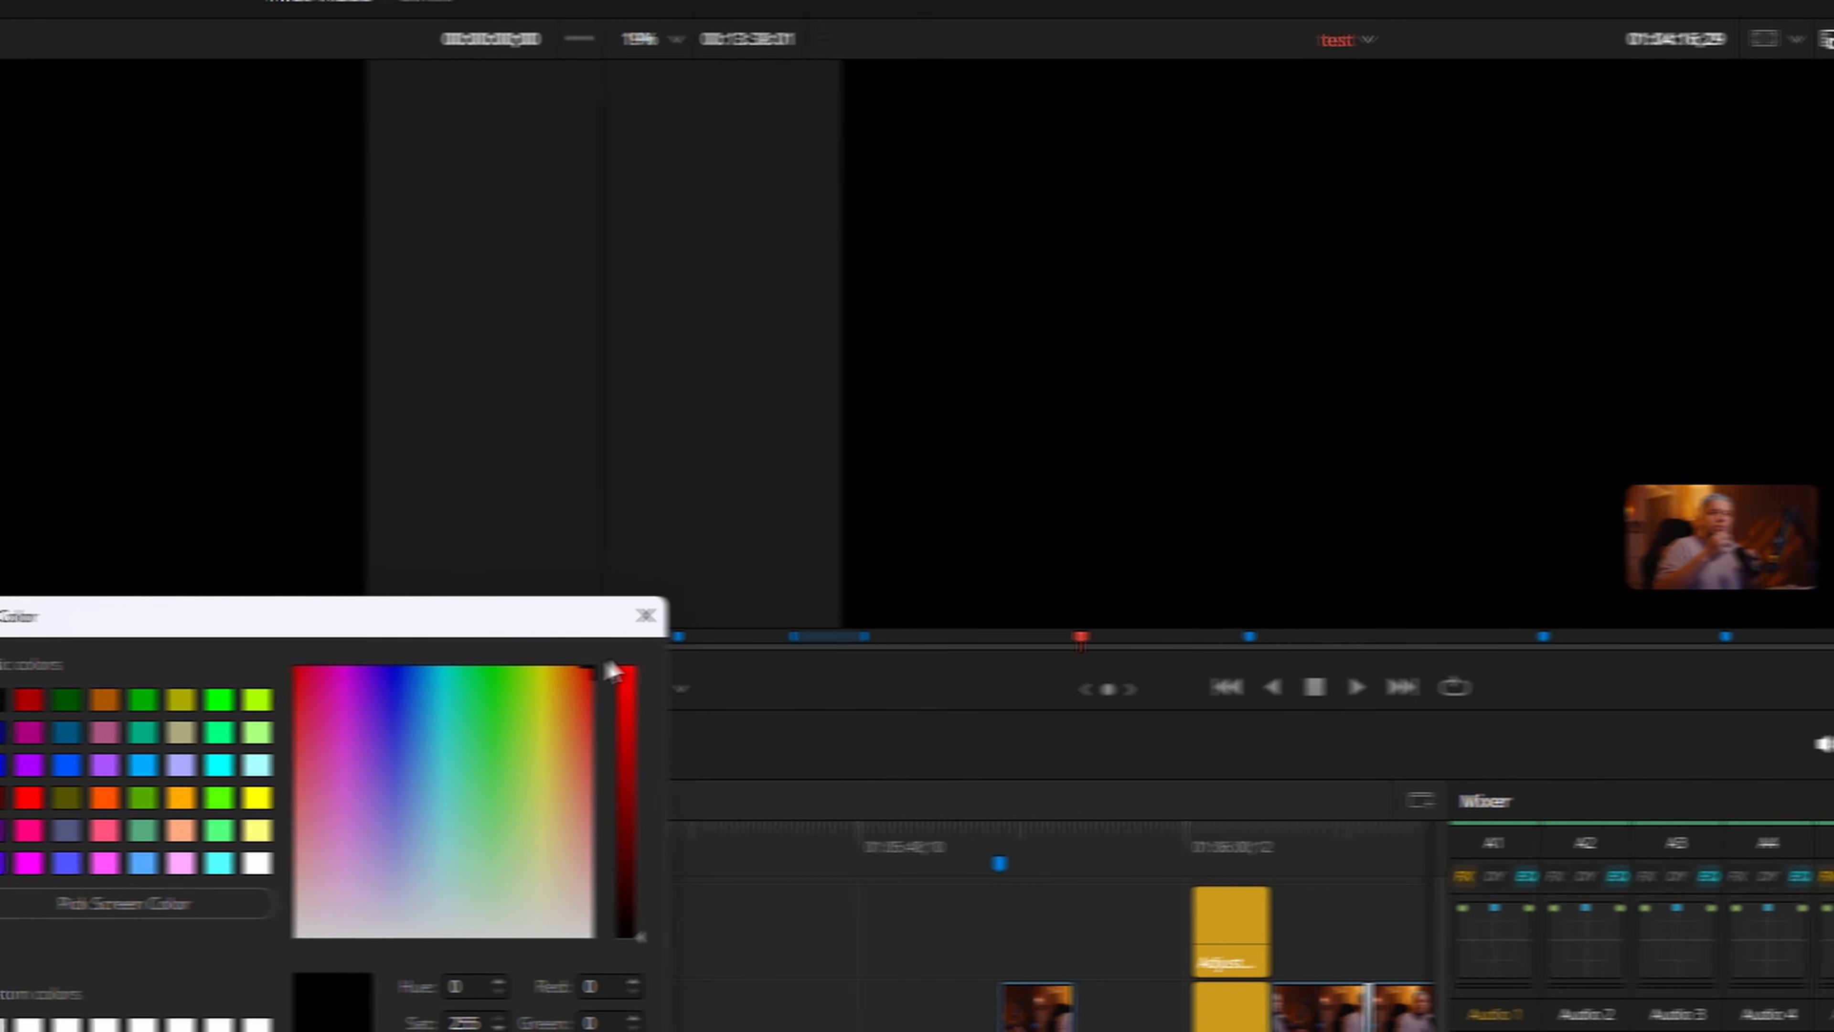
Set the effect's shadow color to red, #fc0000
click(763, 701)
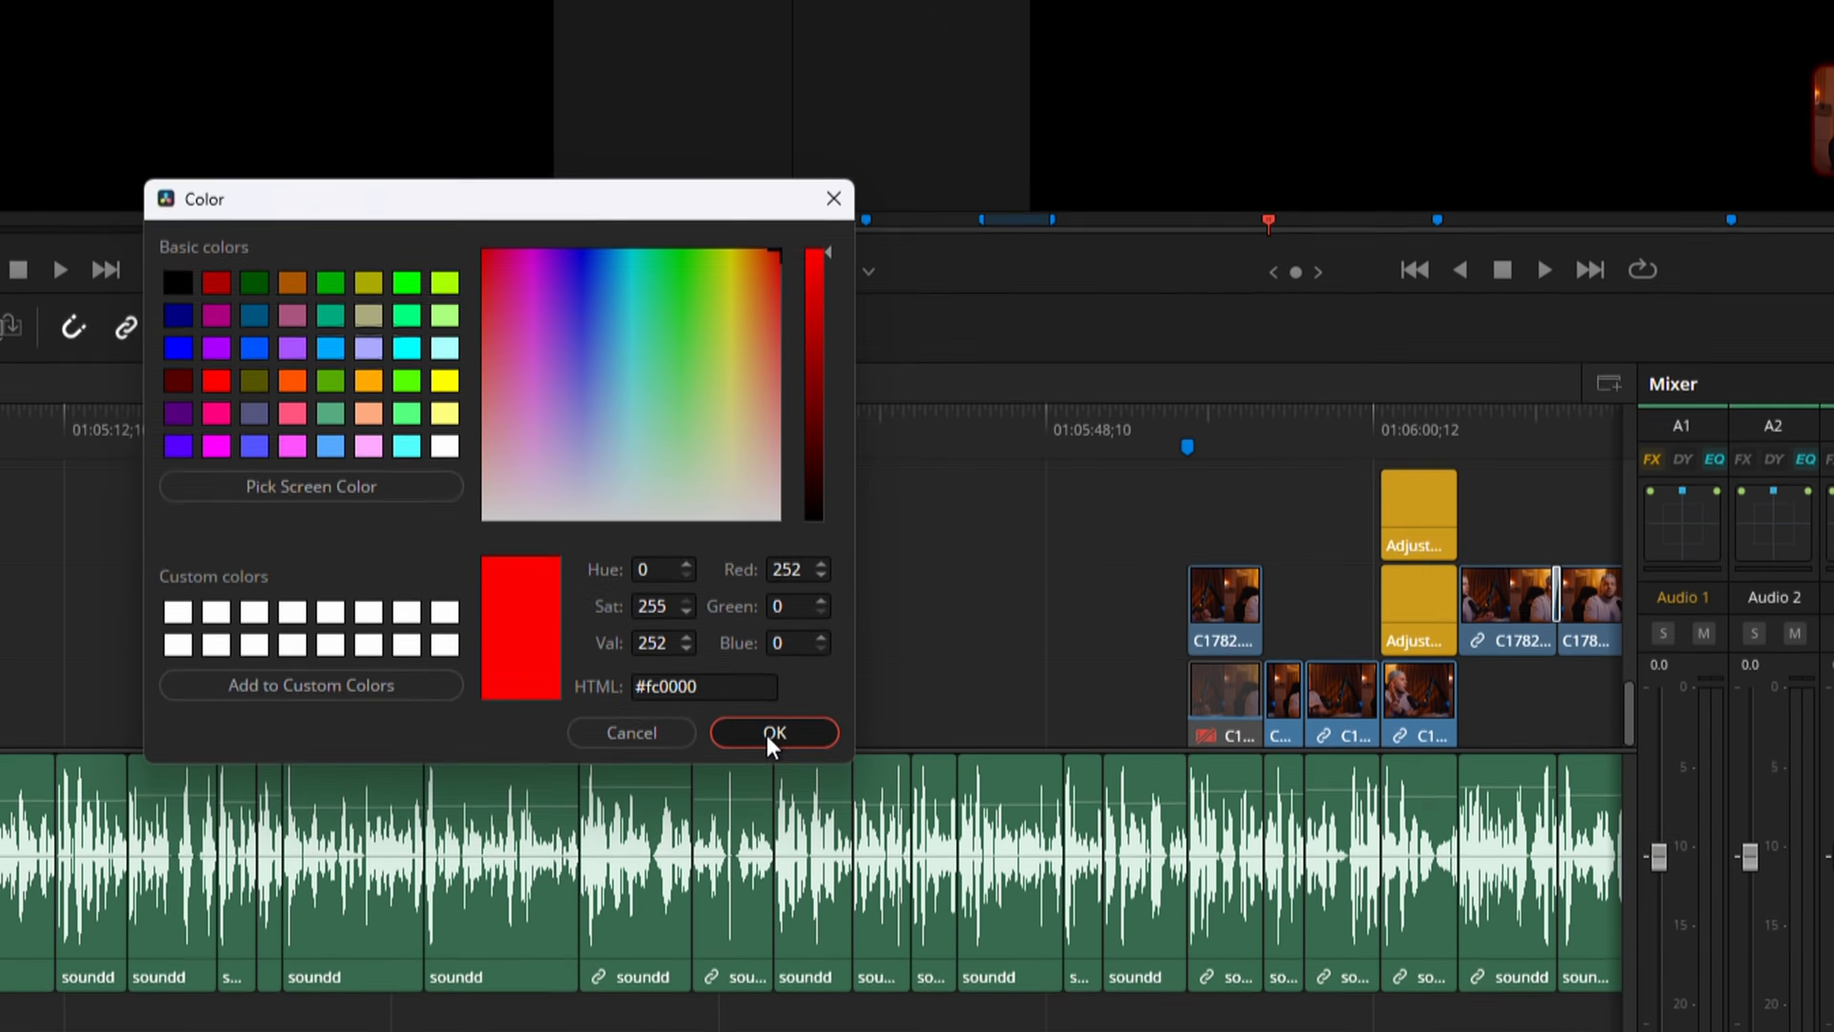
click(770, 737)
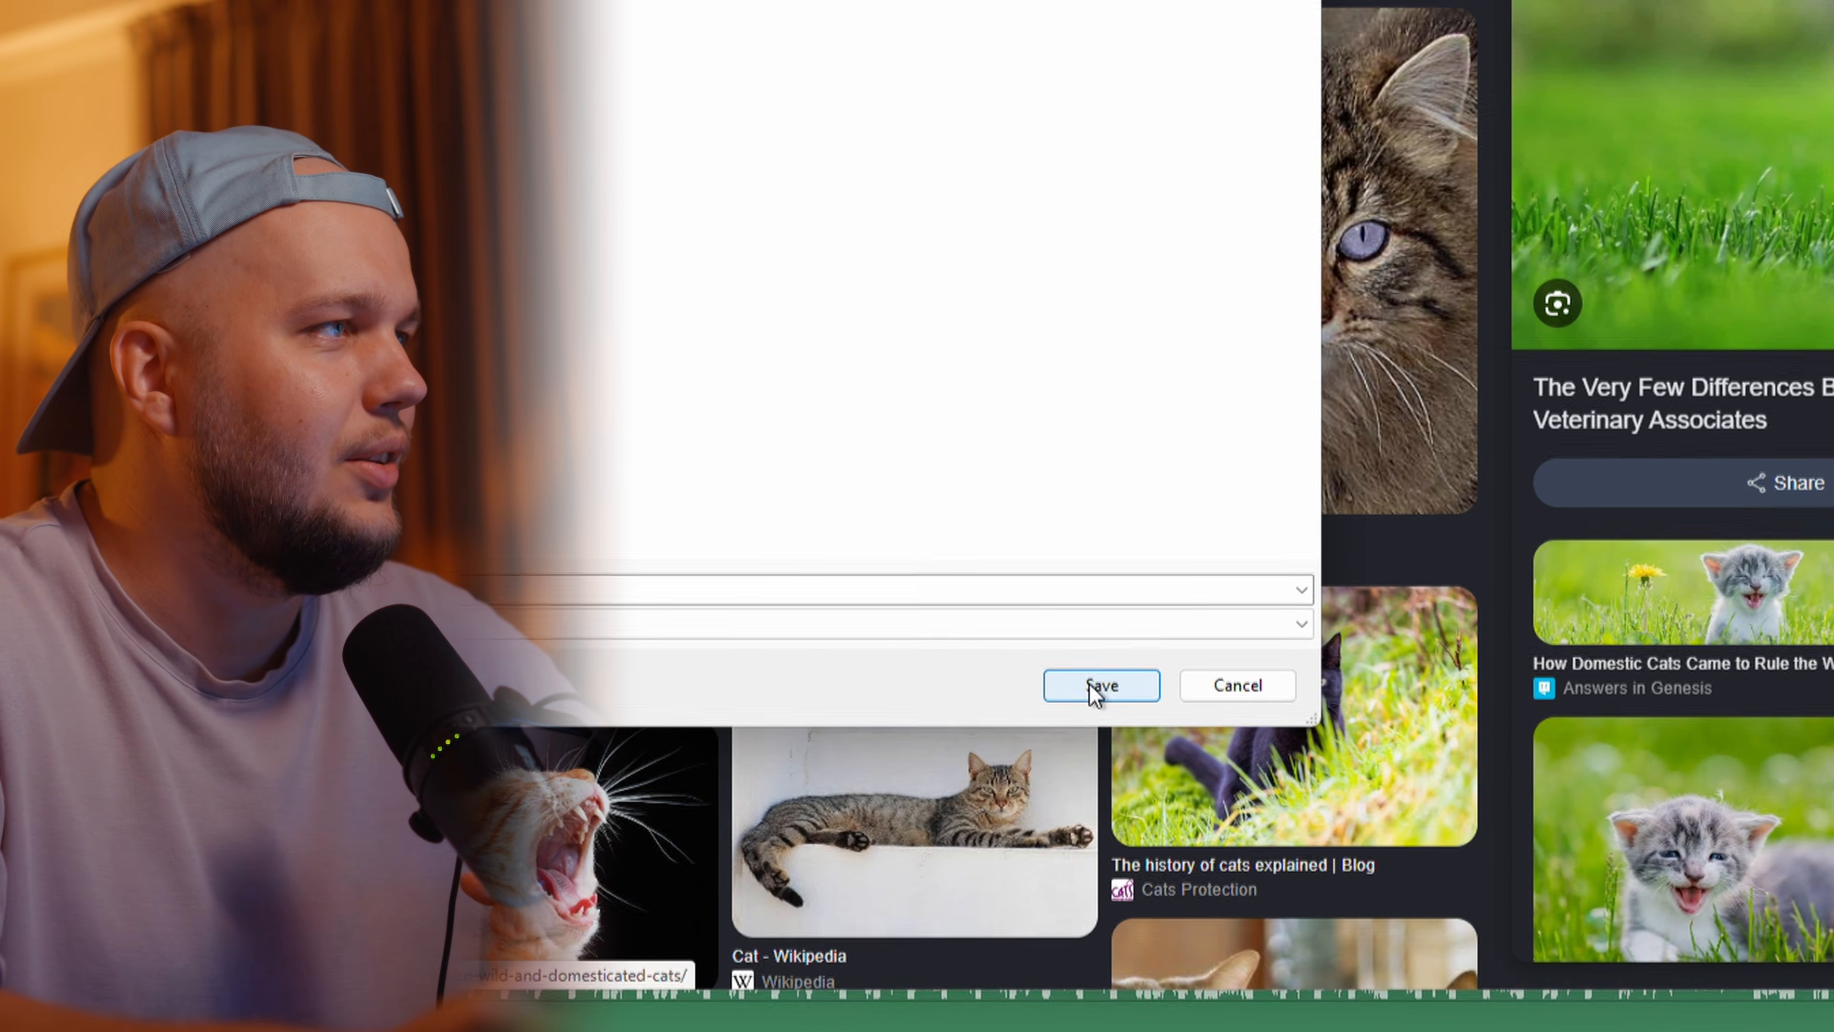
Save the kitten picture and a screen snip of the cat photos to Screenshots, and import both into the media pool
click(1090, 685)
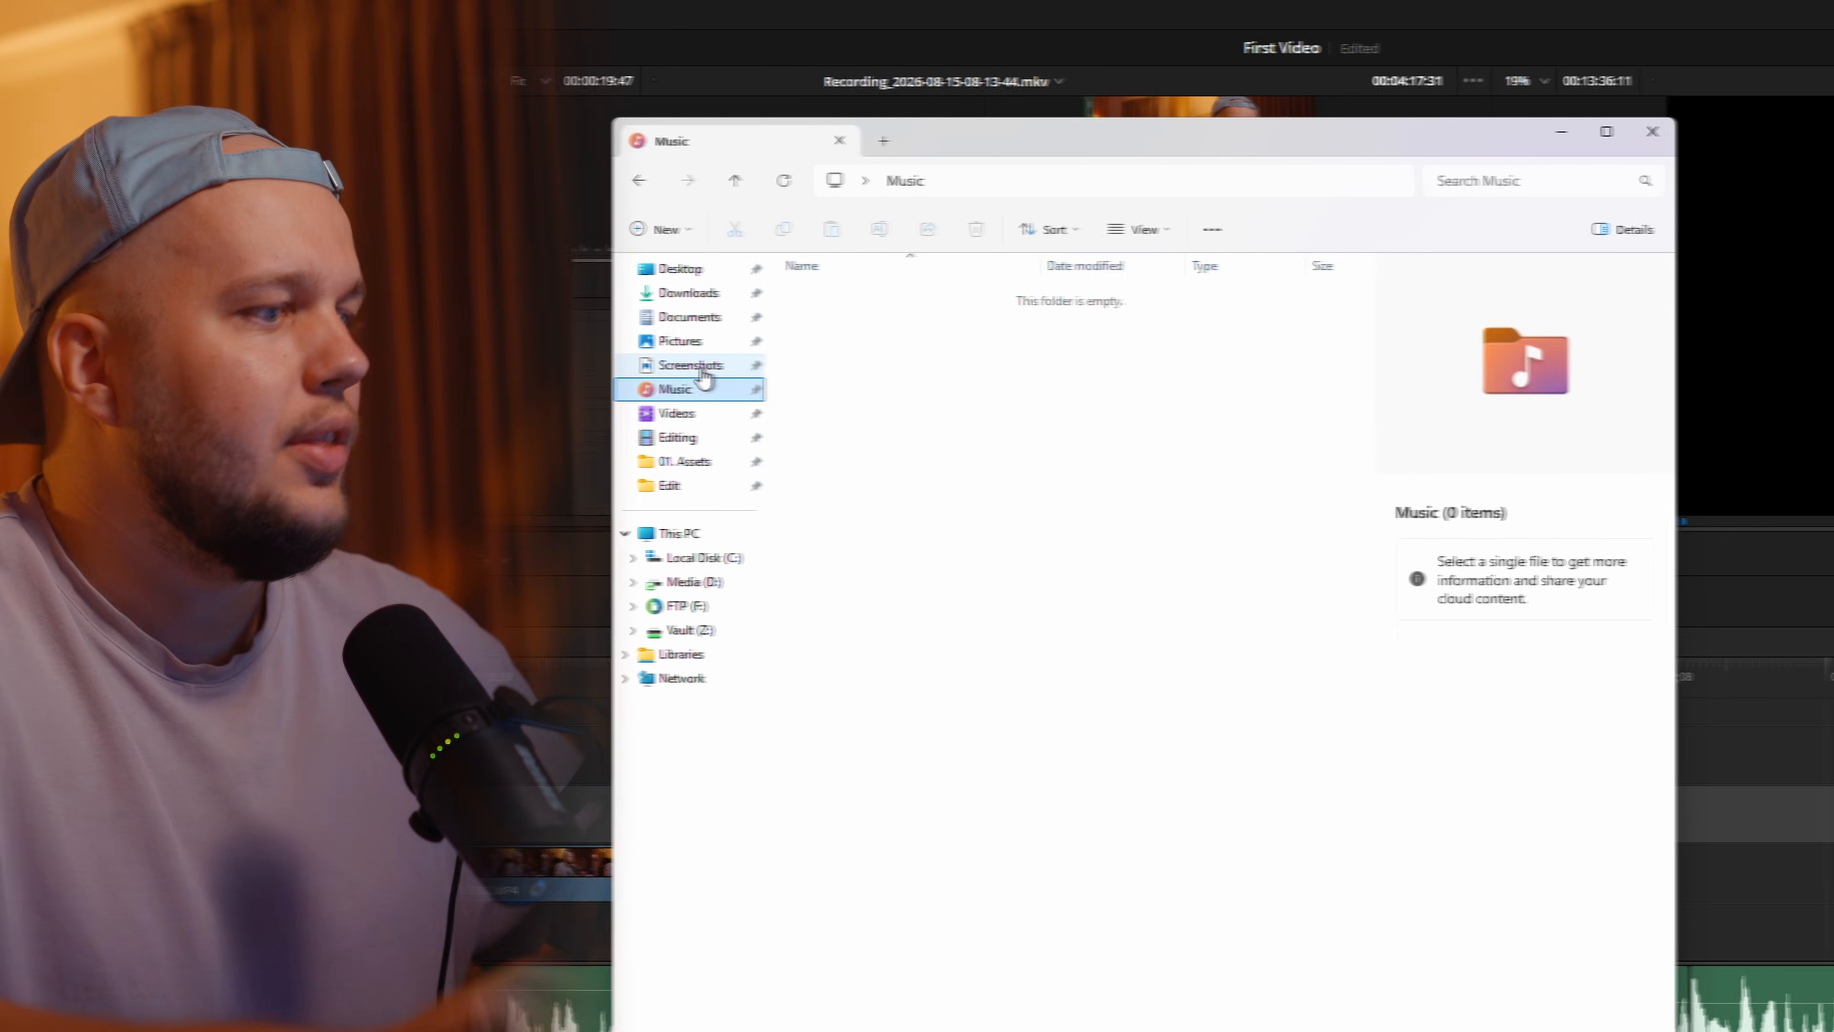
click(701, 369)
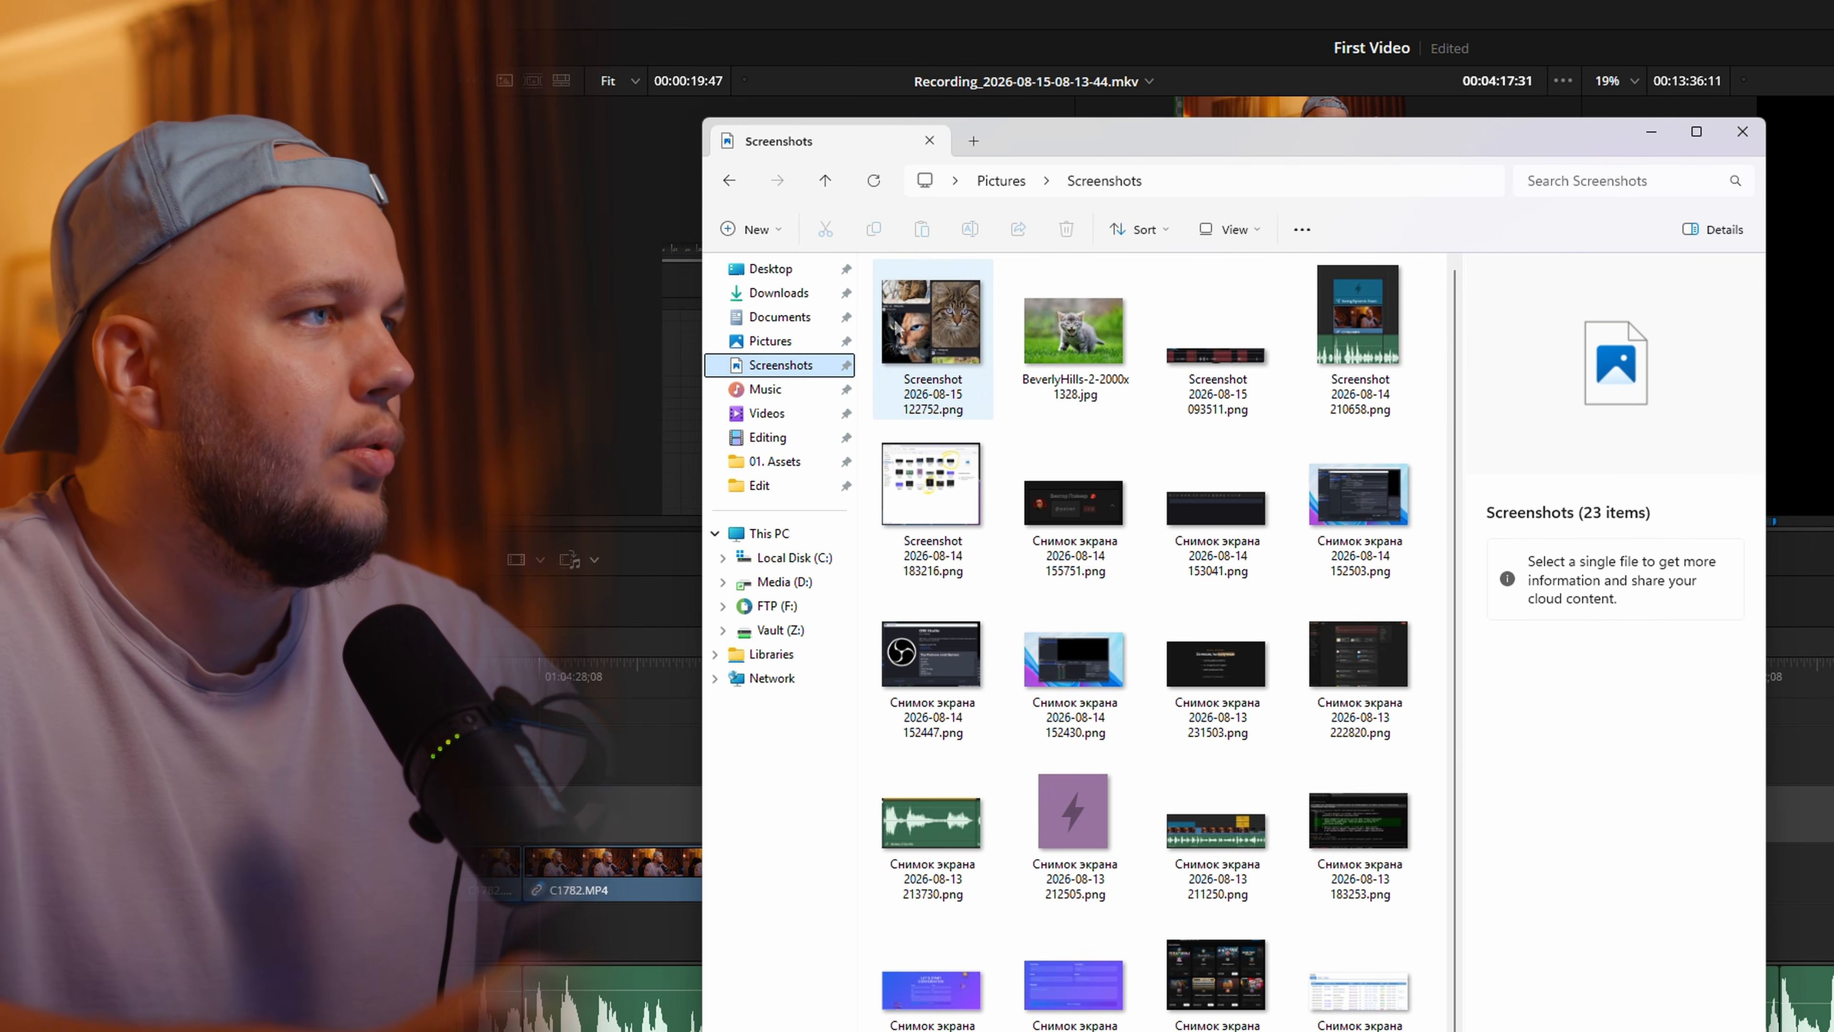
ctrl+click(1097, 390)
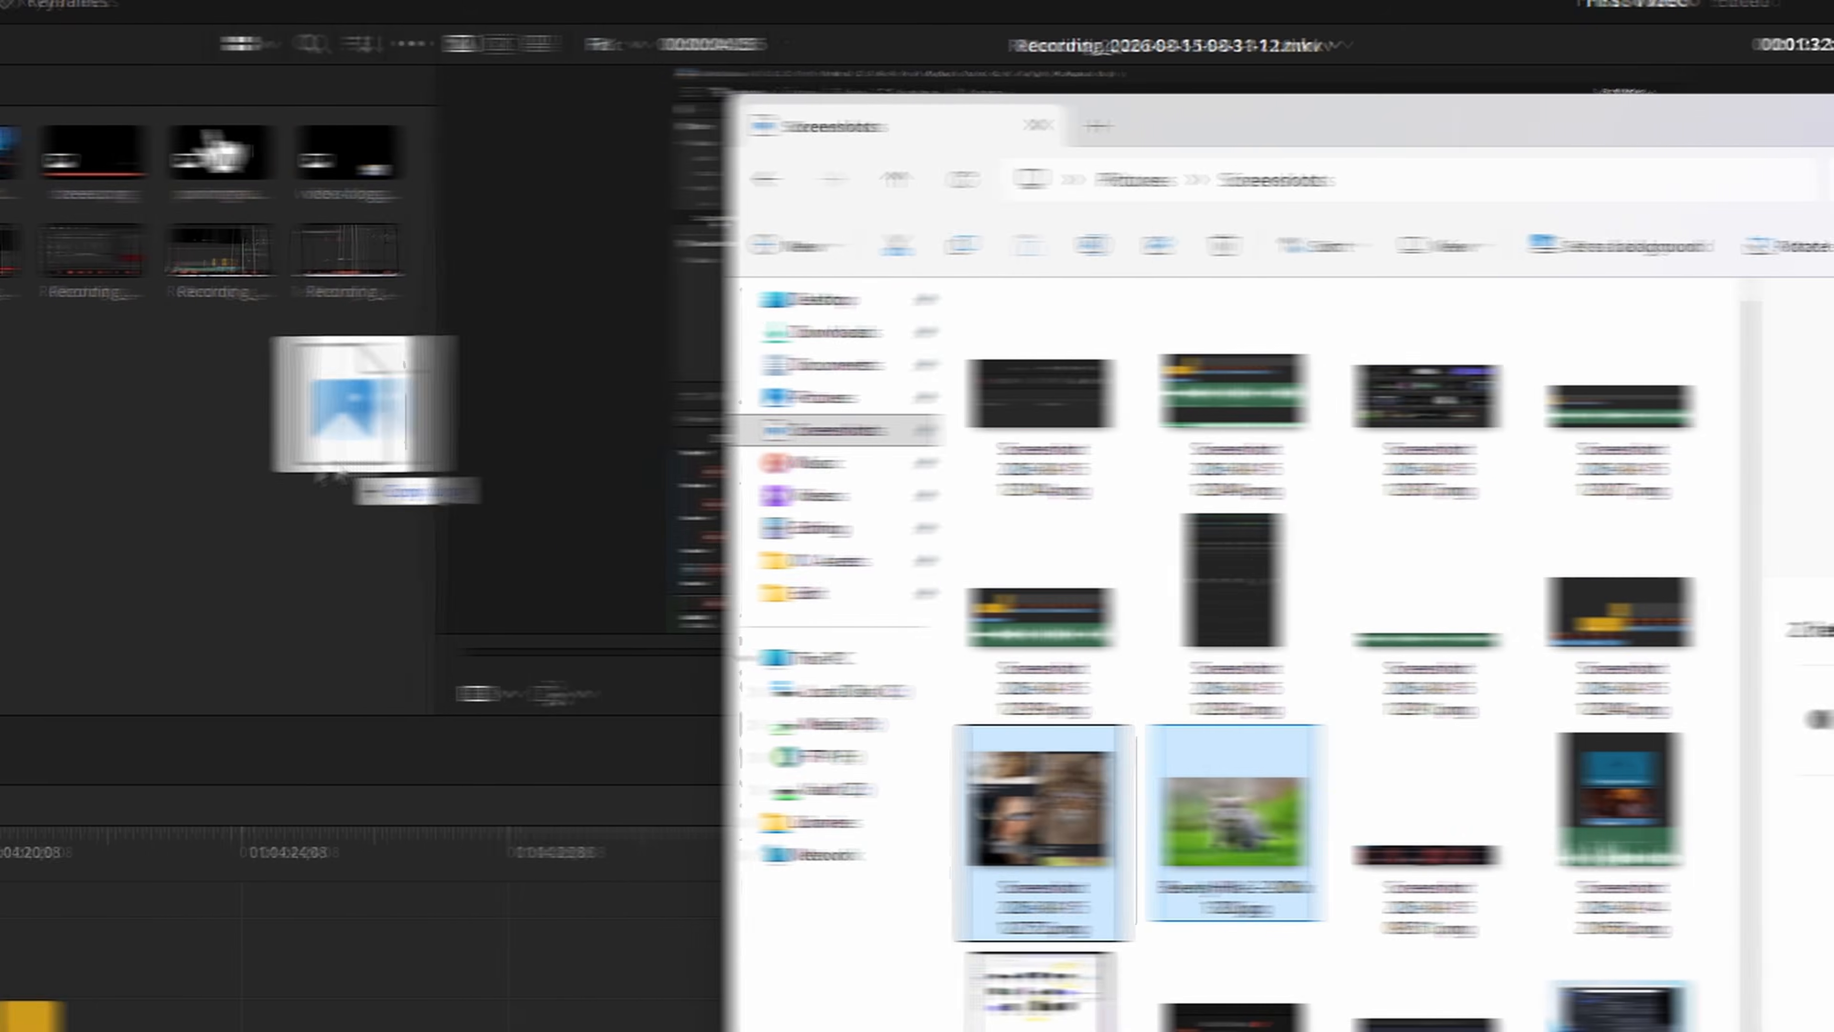
Import the remaining images from the Screenshots folder into the sc bin and look through them
drag(360, 459, 644, 469)
scroll(696, 469, down, 3)
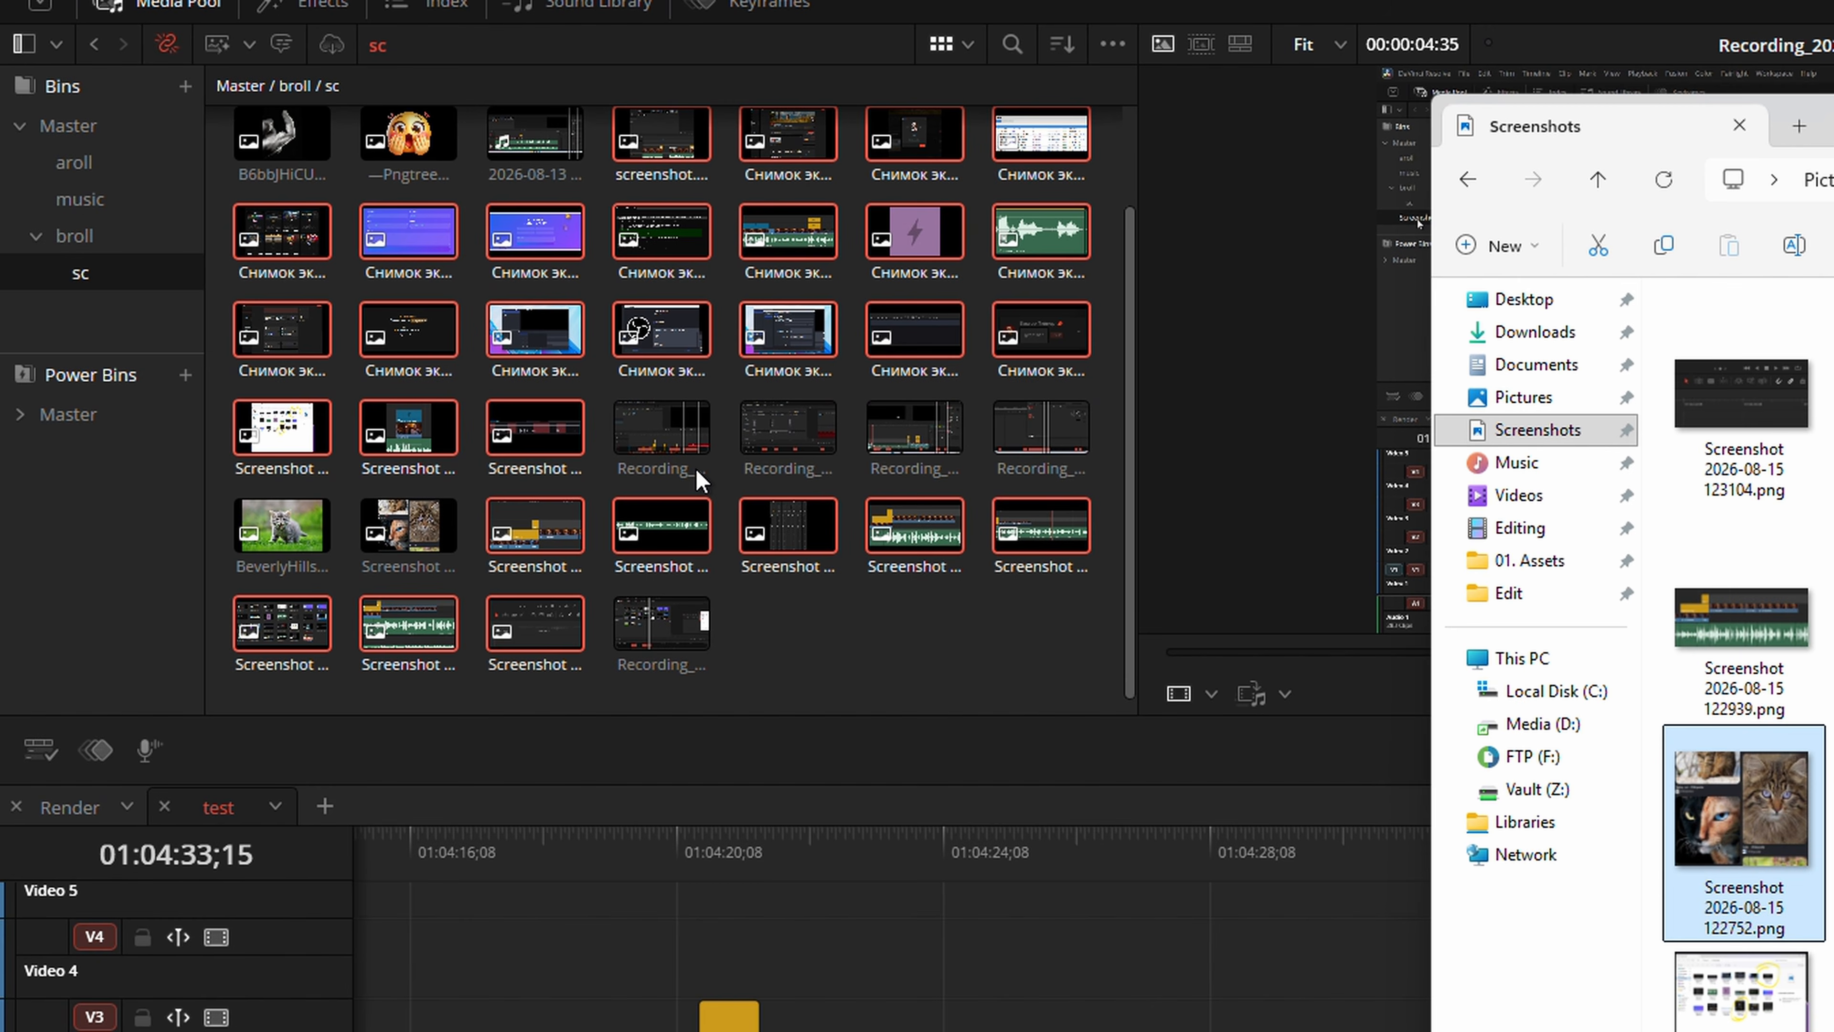
scroll(695, 469, up, 3)
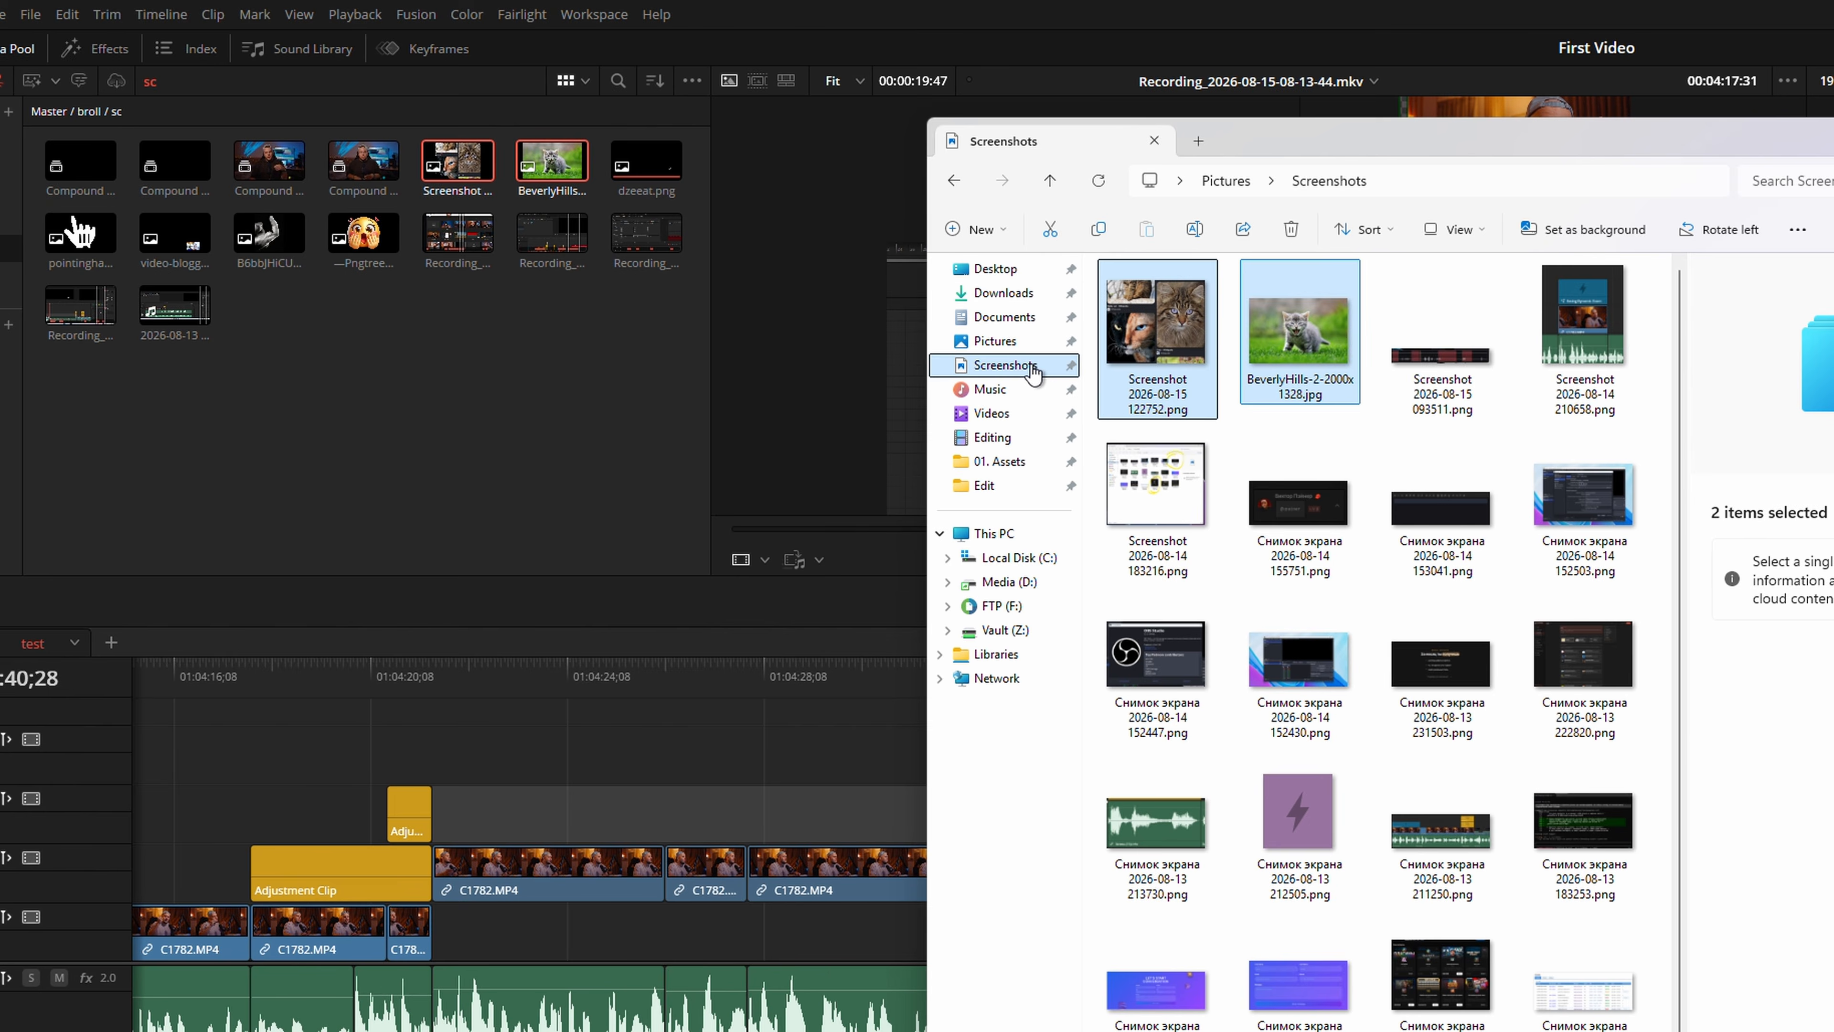
Add the Screenshots folder as a bin under Master and resync its media files
drag(1188, 328, 250, 278)
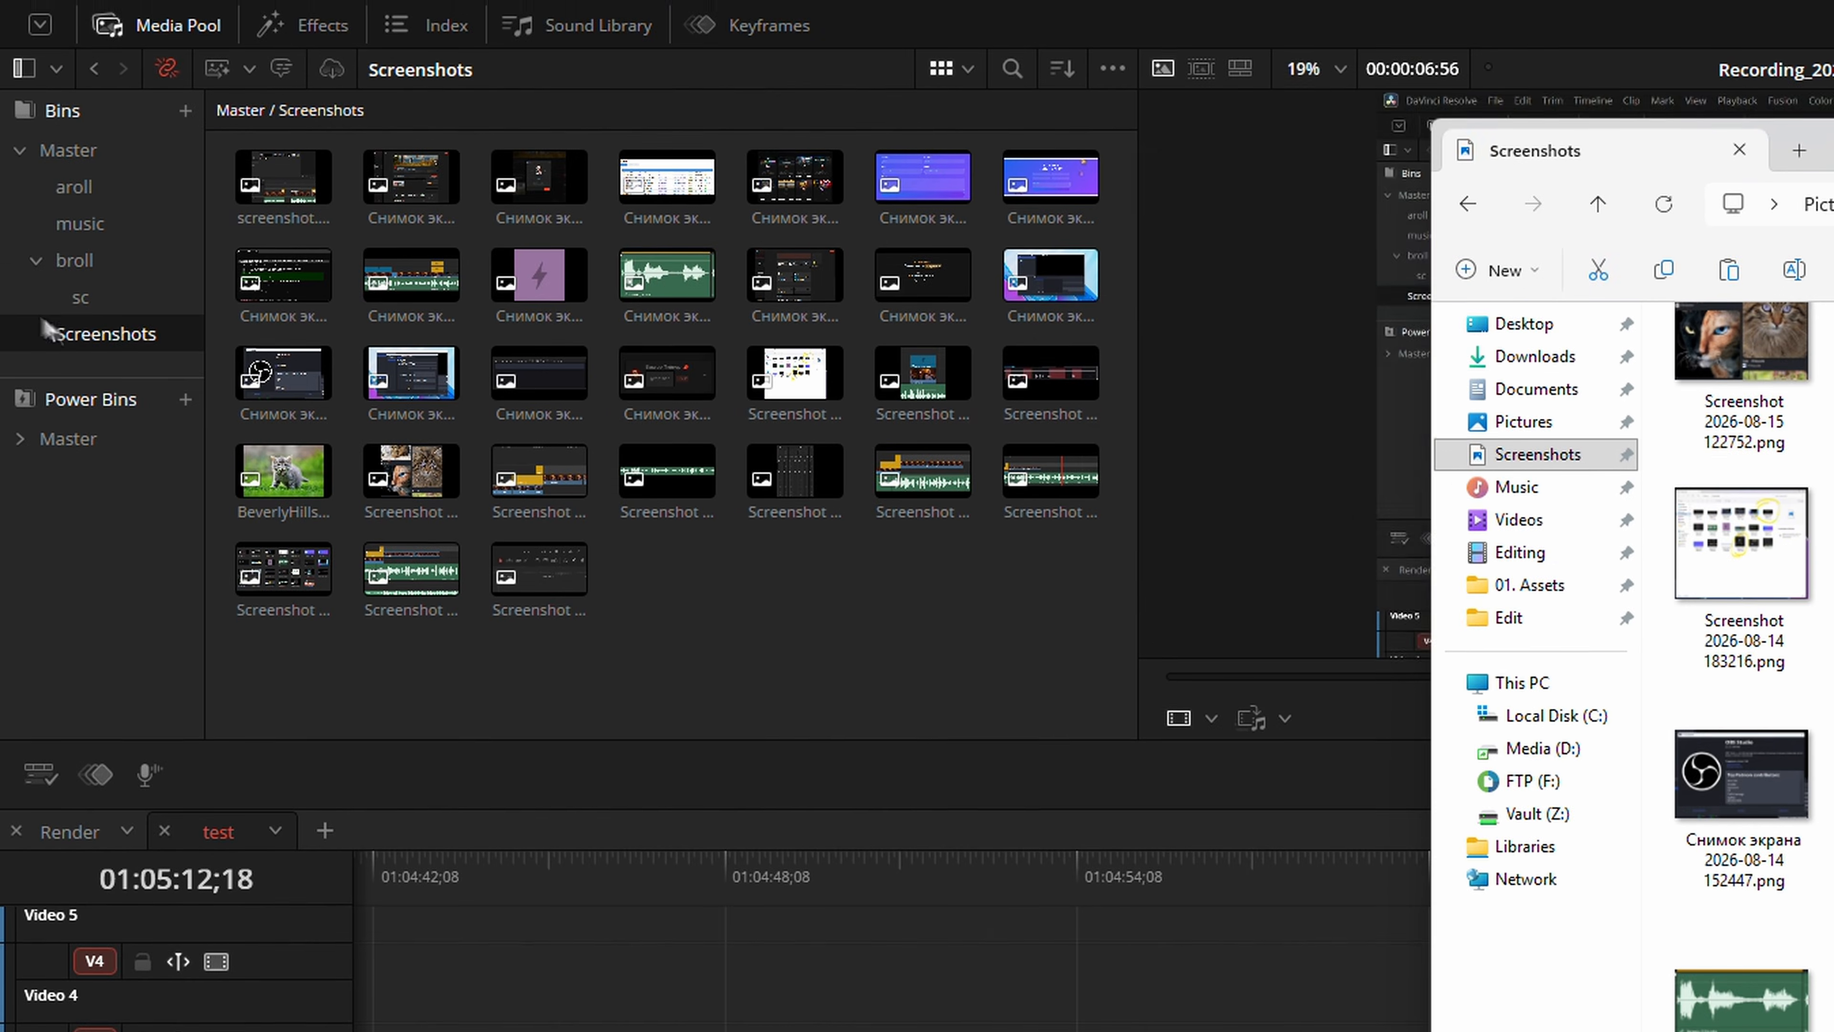
right_click(85, 361)
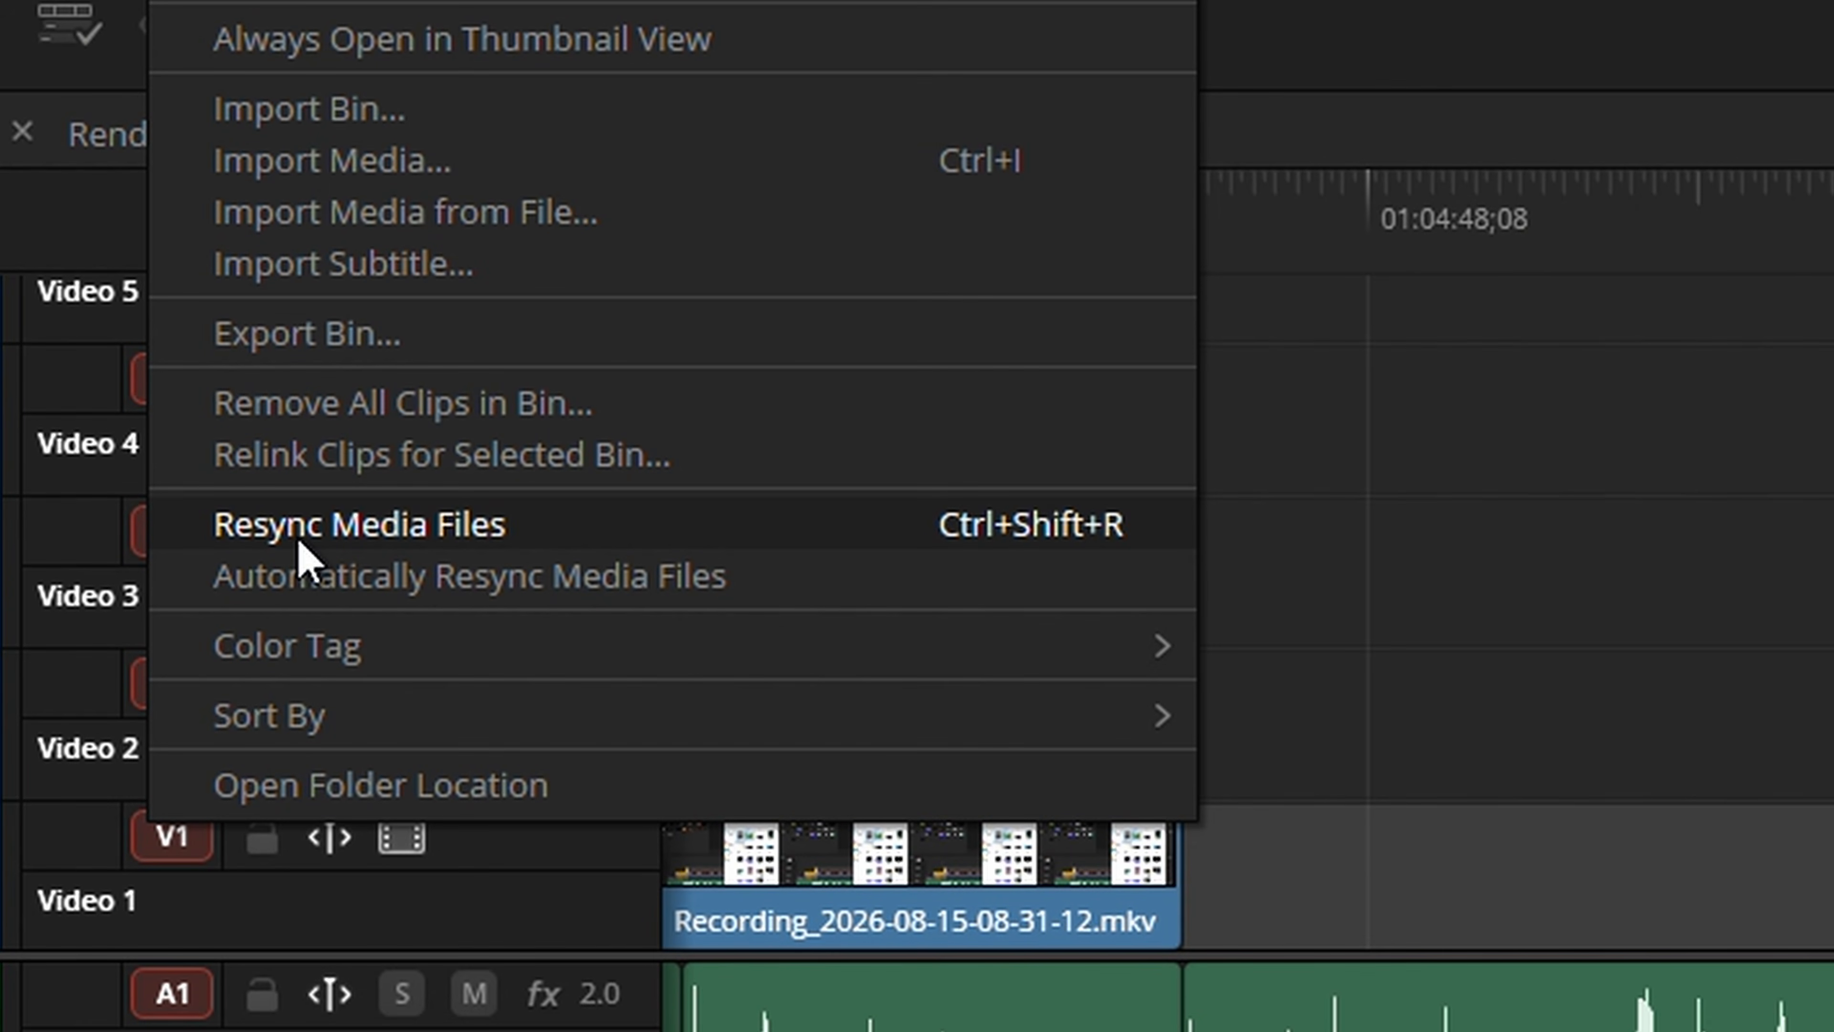
click(303, 538)
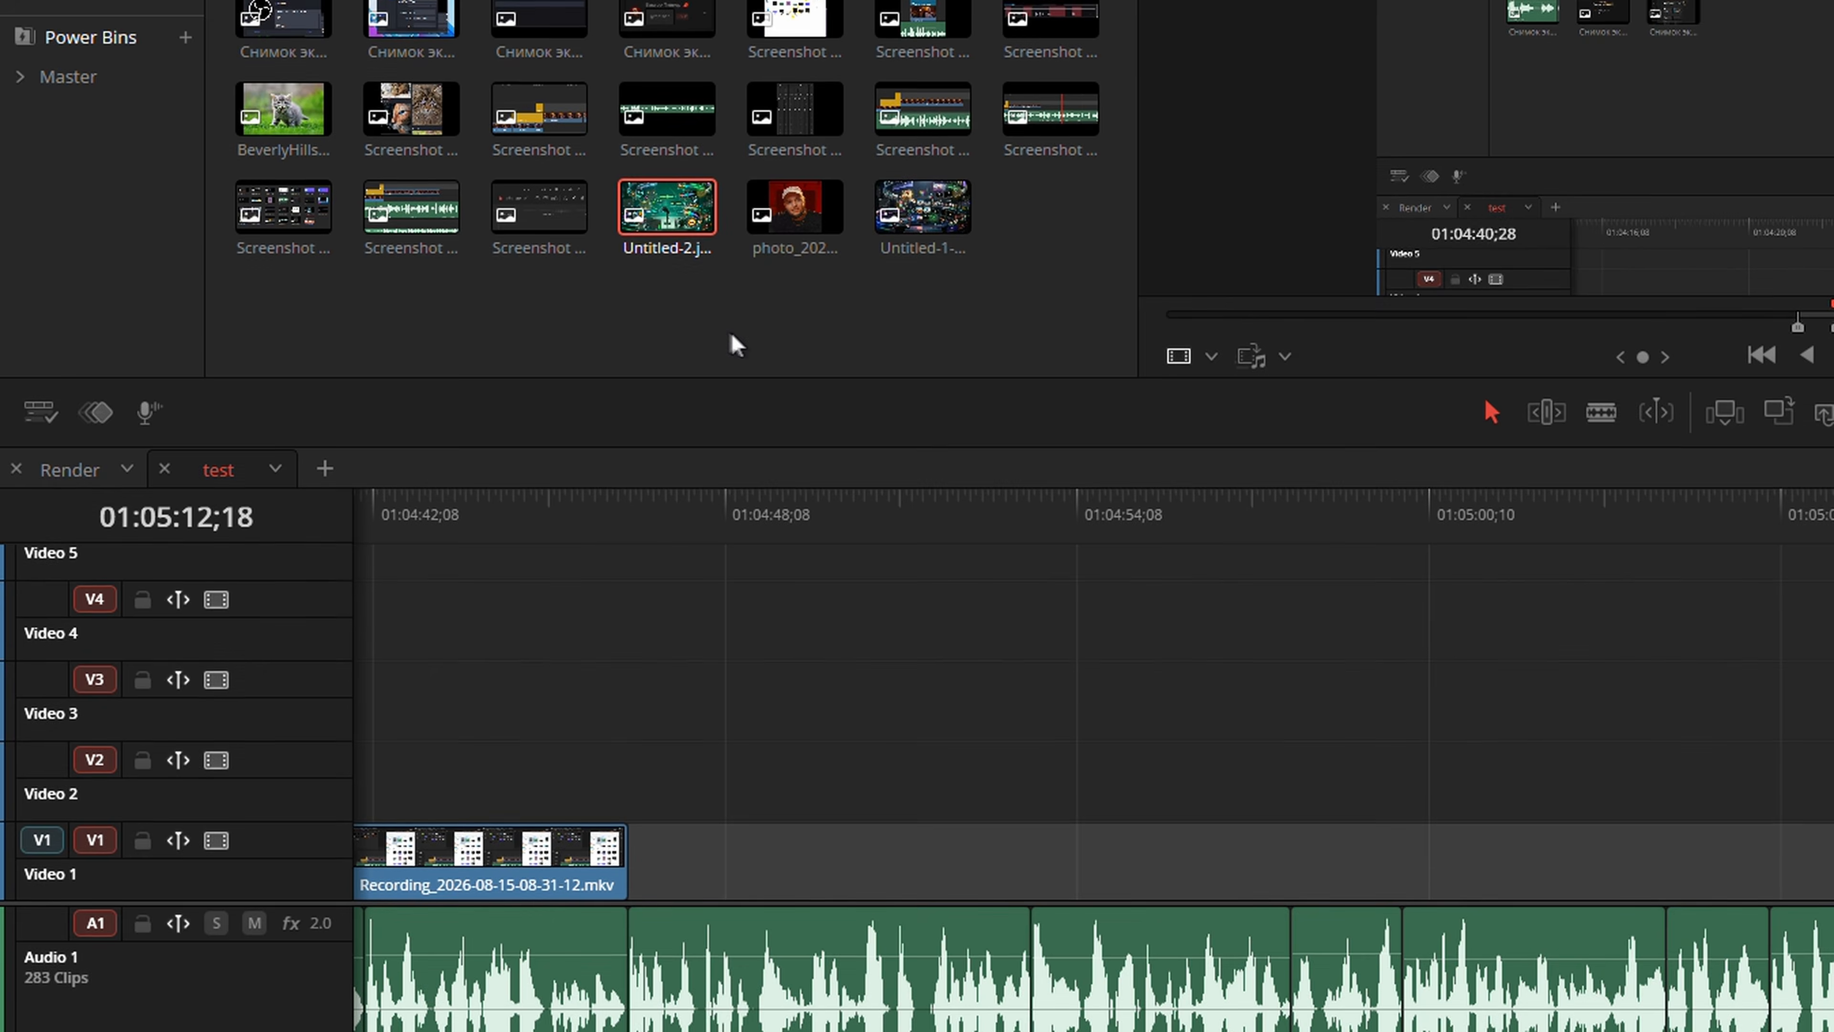
Select the last three images in the Screenshots bin and examine the bin's sort options
drag(670, 331, 997, 331)
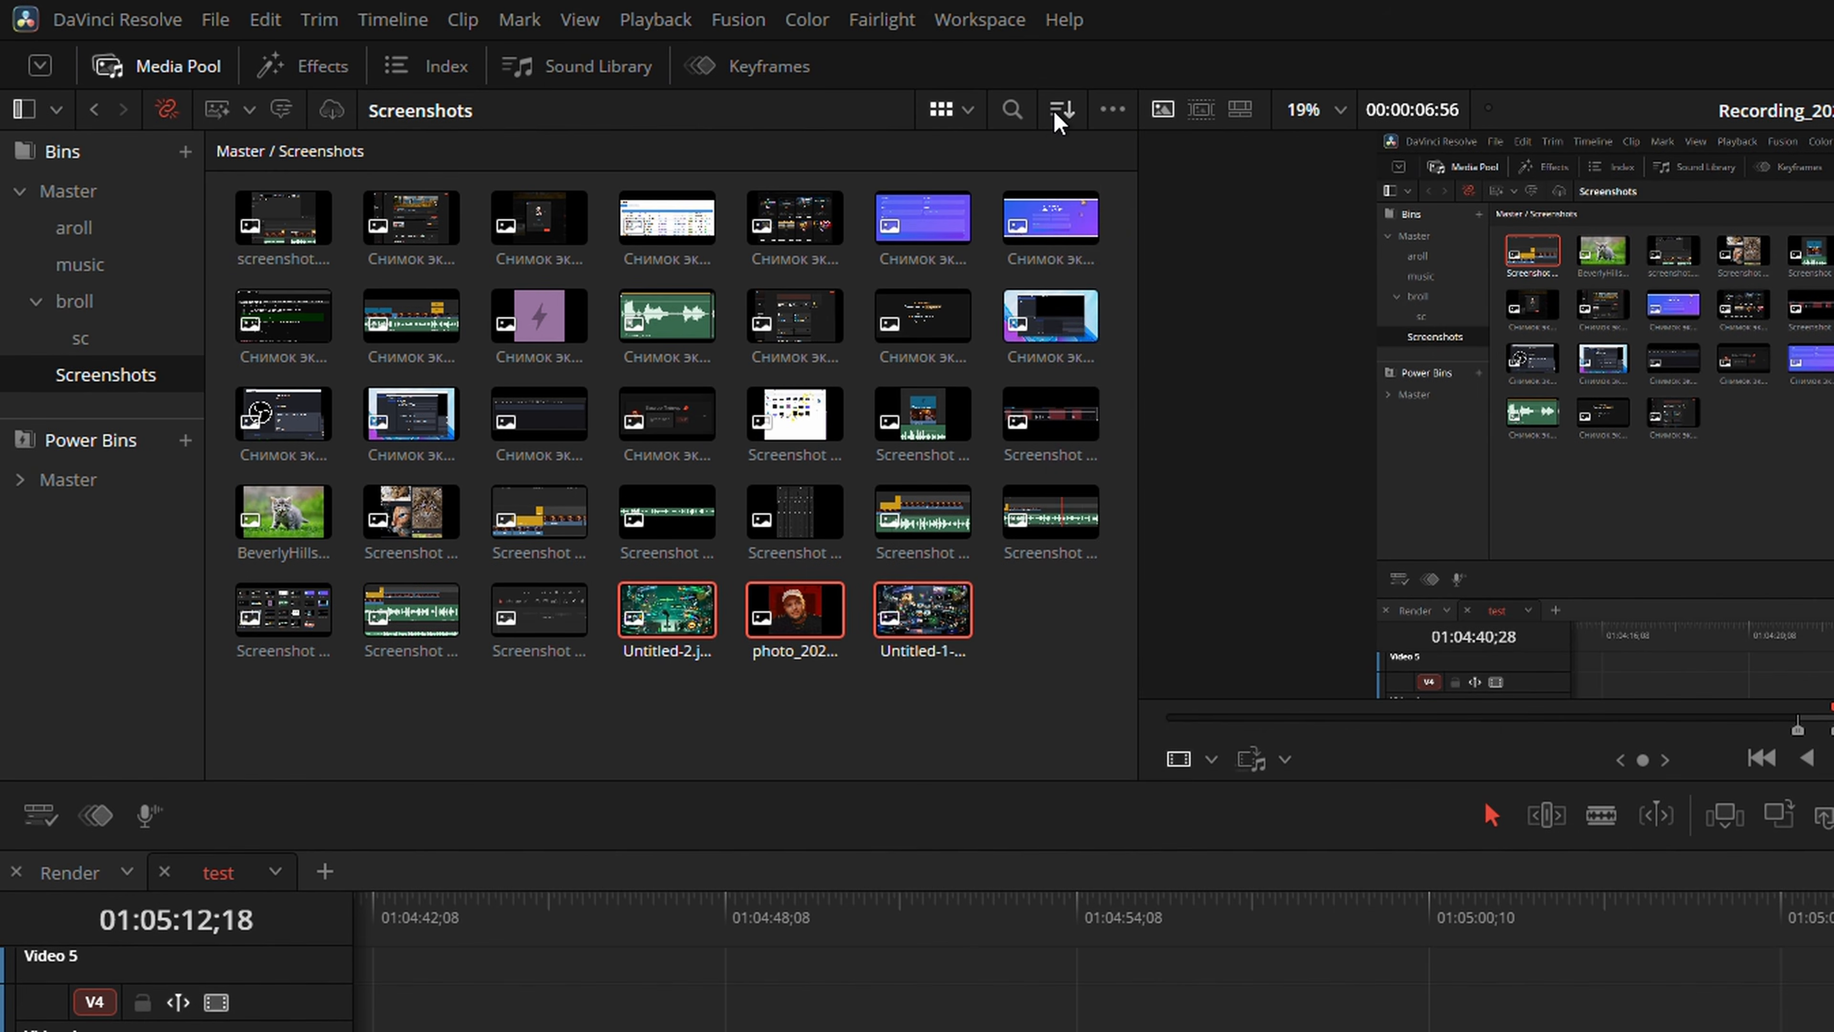
click(1058, 111)
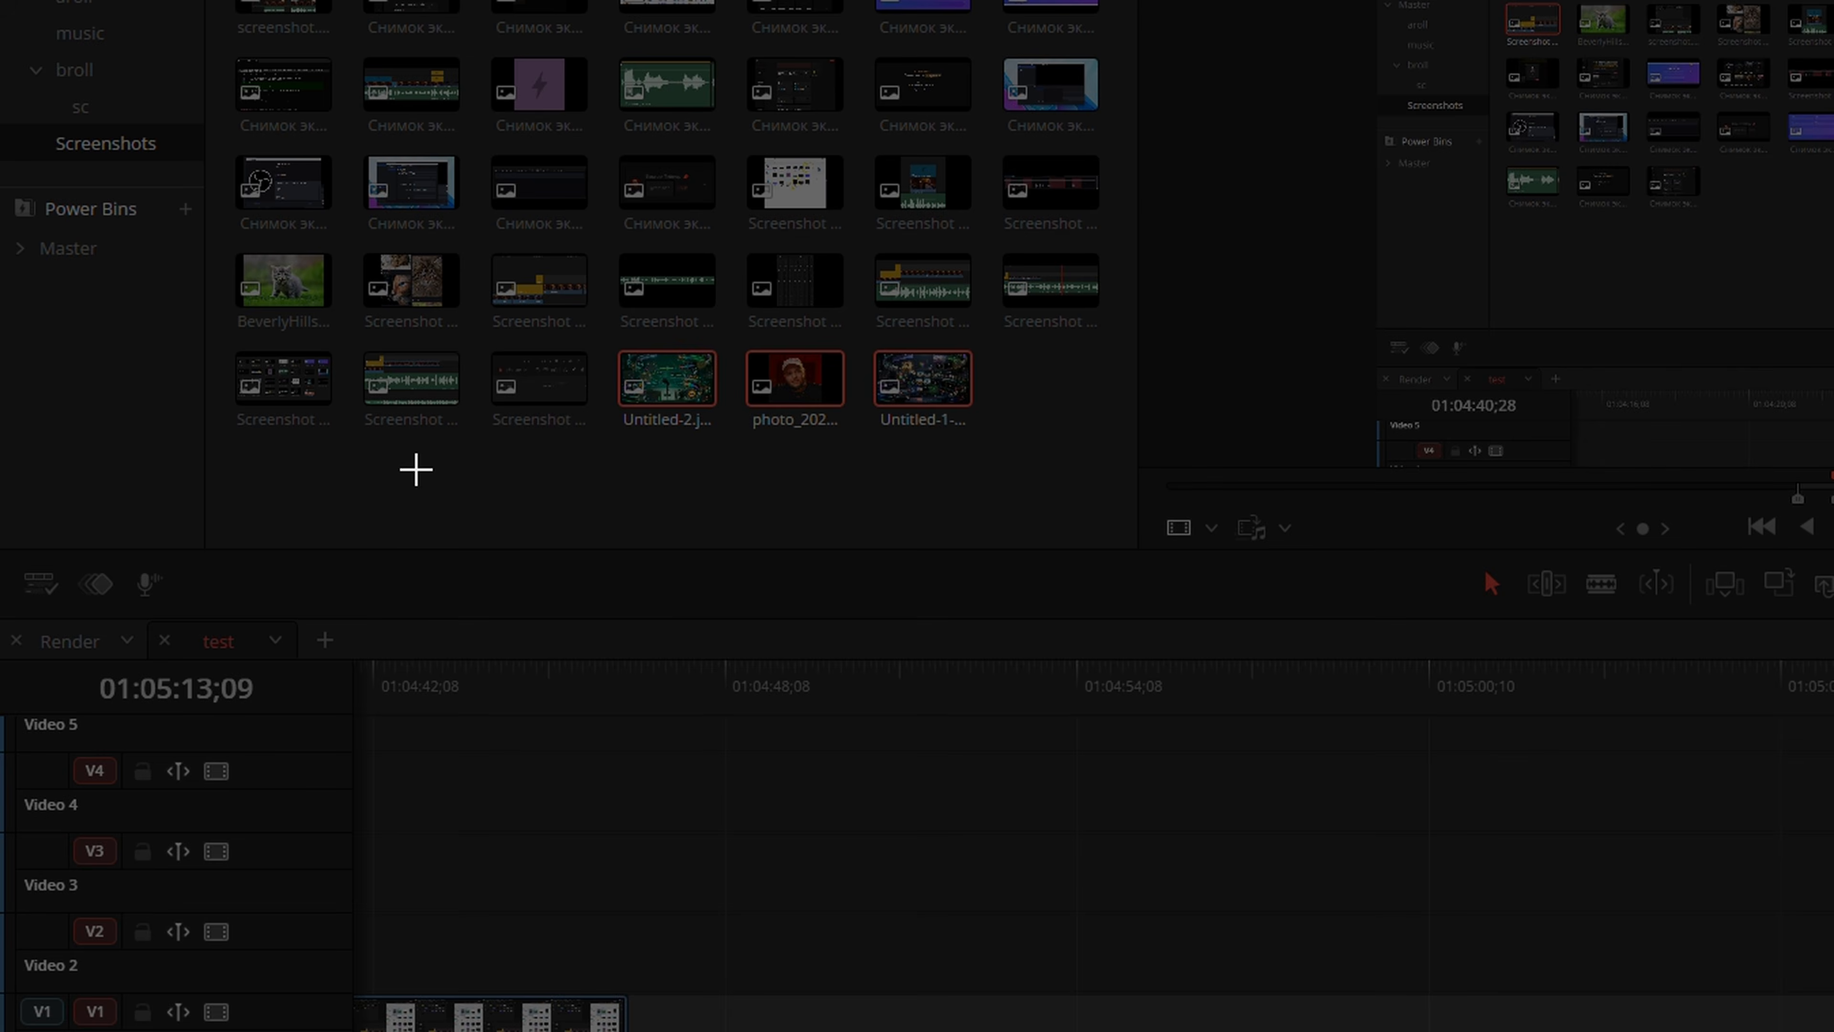
drag(416, 469, 1084, 265)
Bring up the Screenshots bin's commands to reach the media resync options
right_click(143, 151)
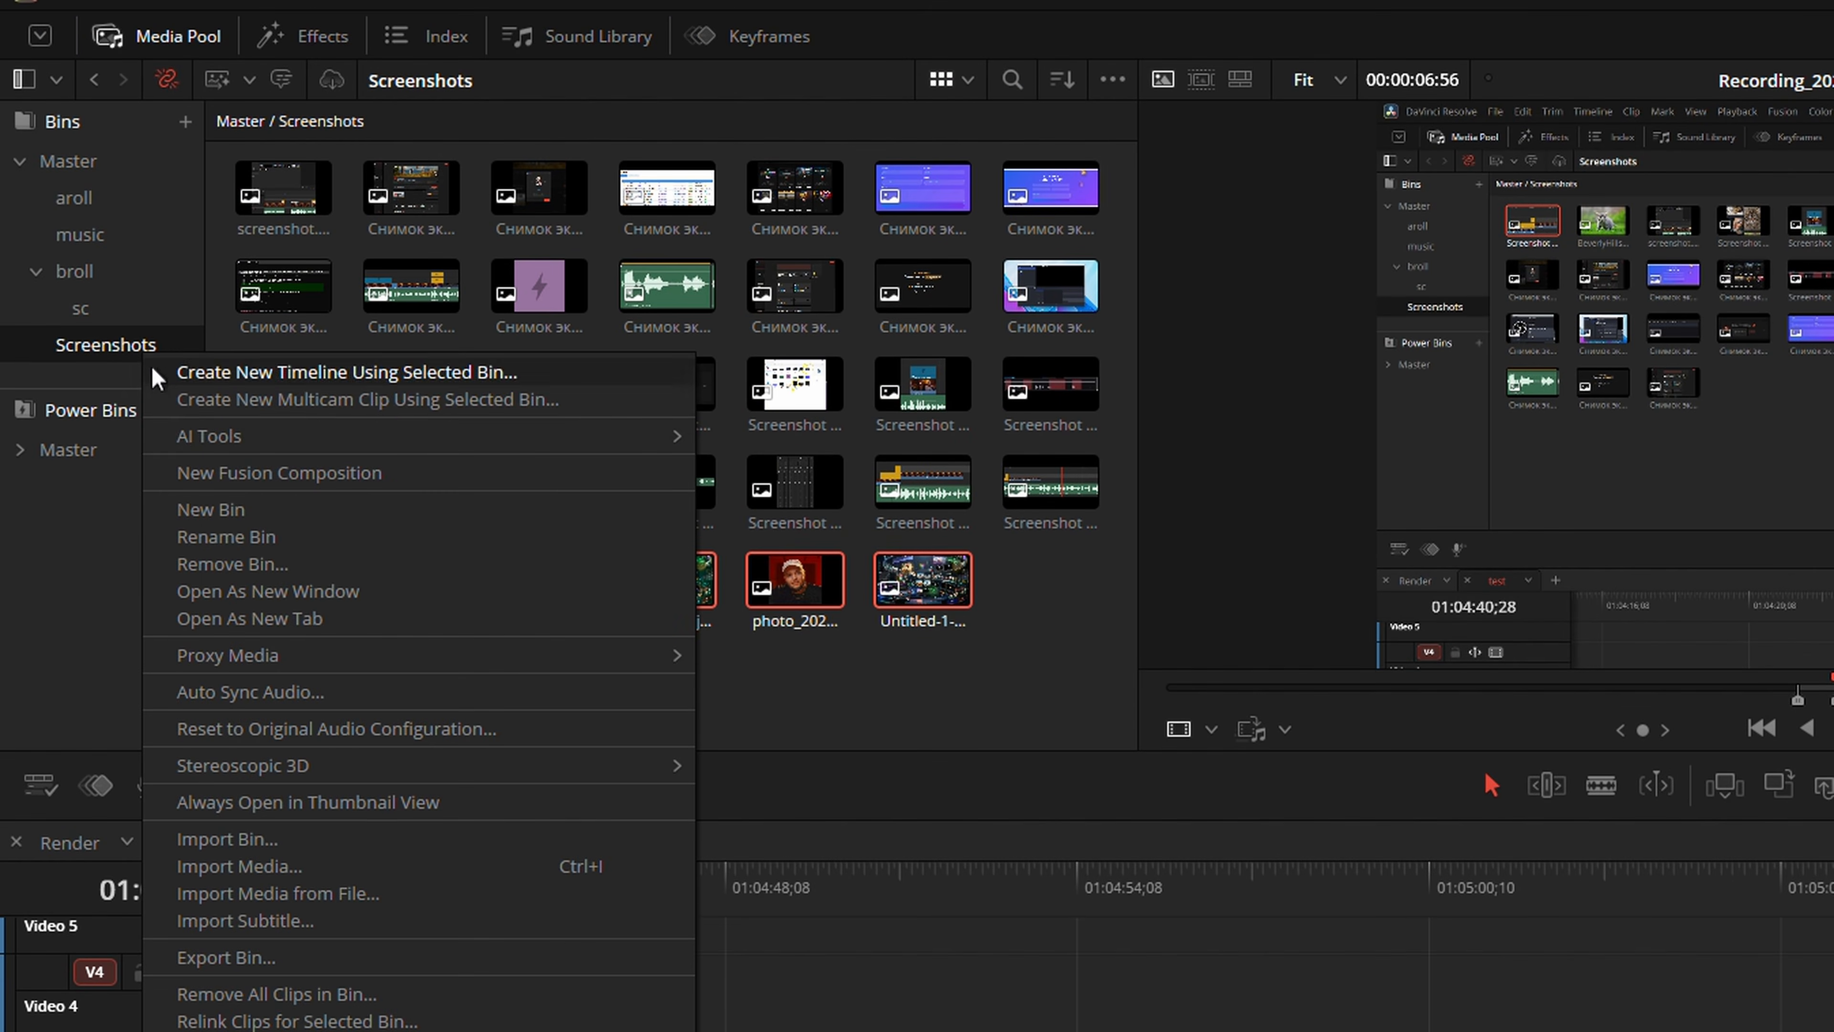
click(221, 746)
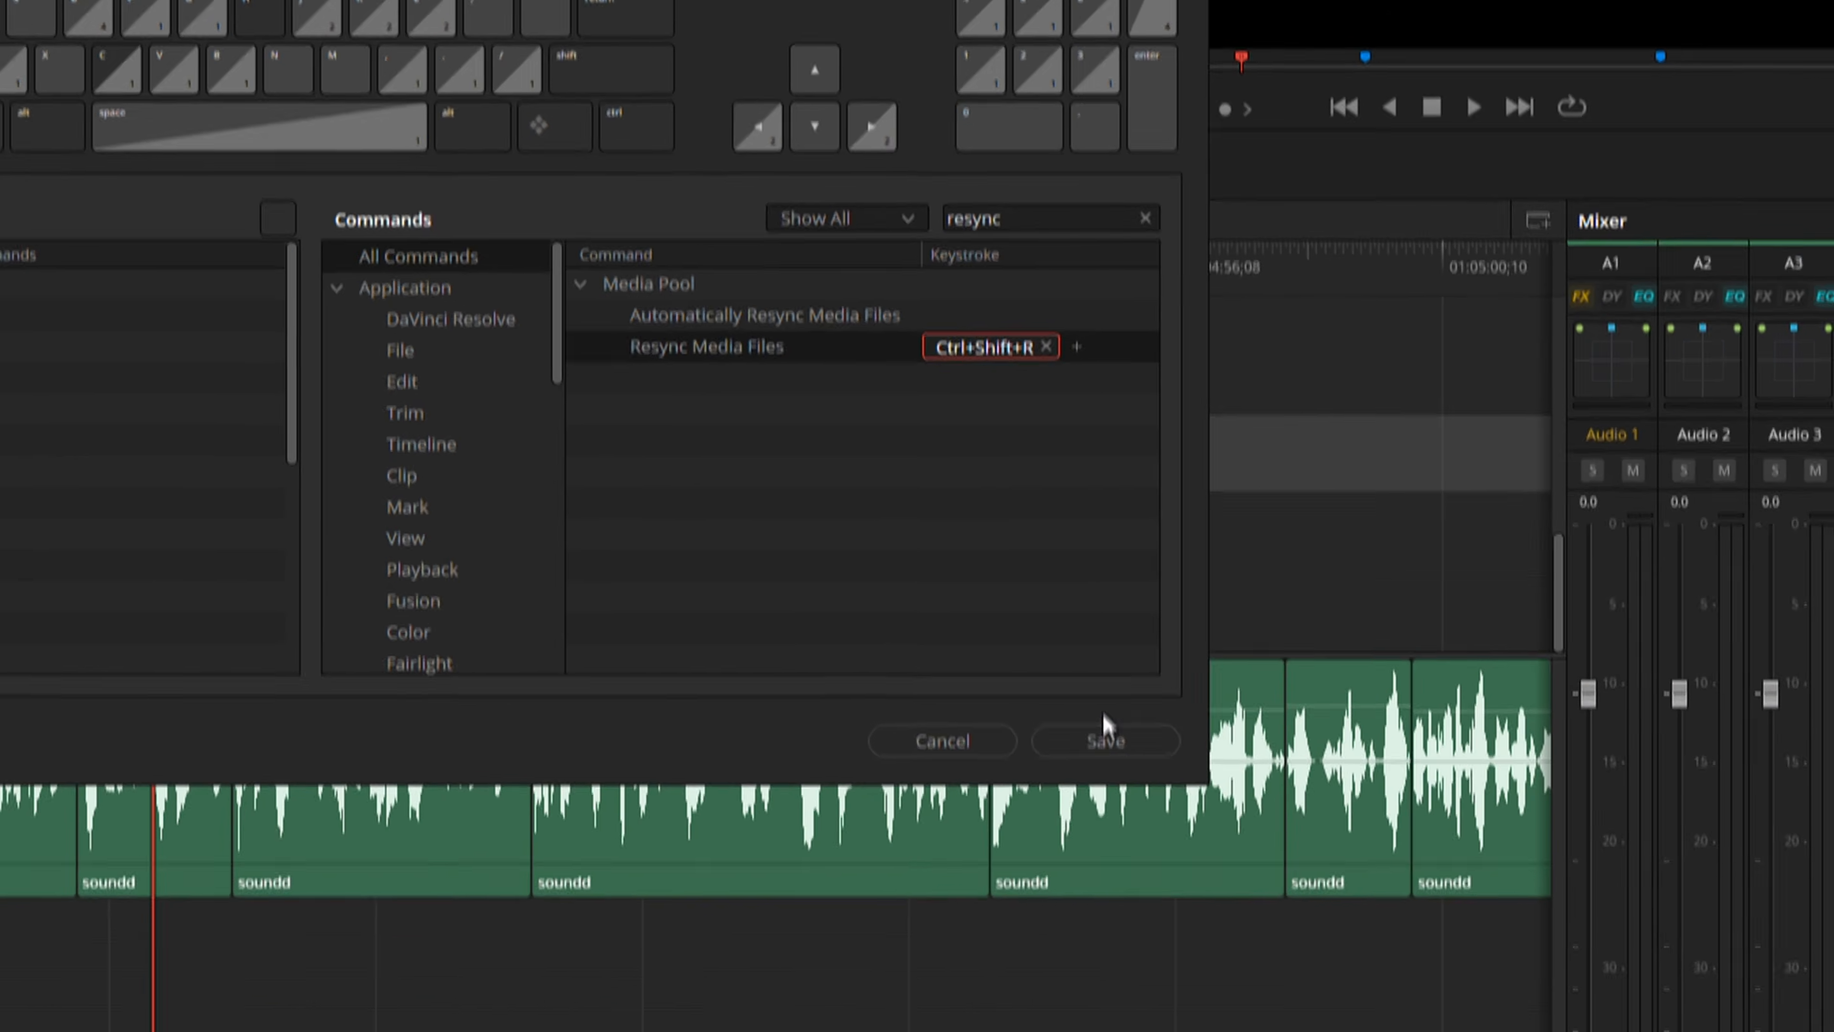
Save Ctrl+Shift+R as the keyboard shortcut for the Resync Media Files command
click(1191, 952)
drag(286, 470, 1481, 853)
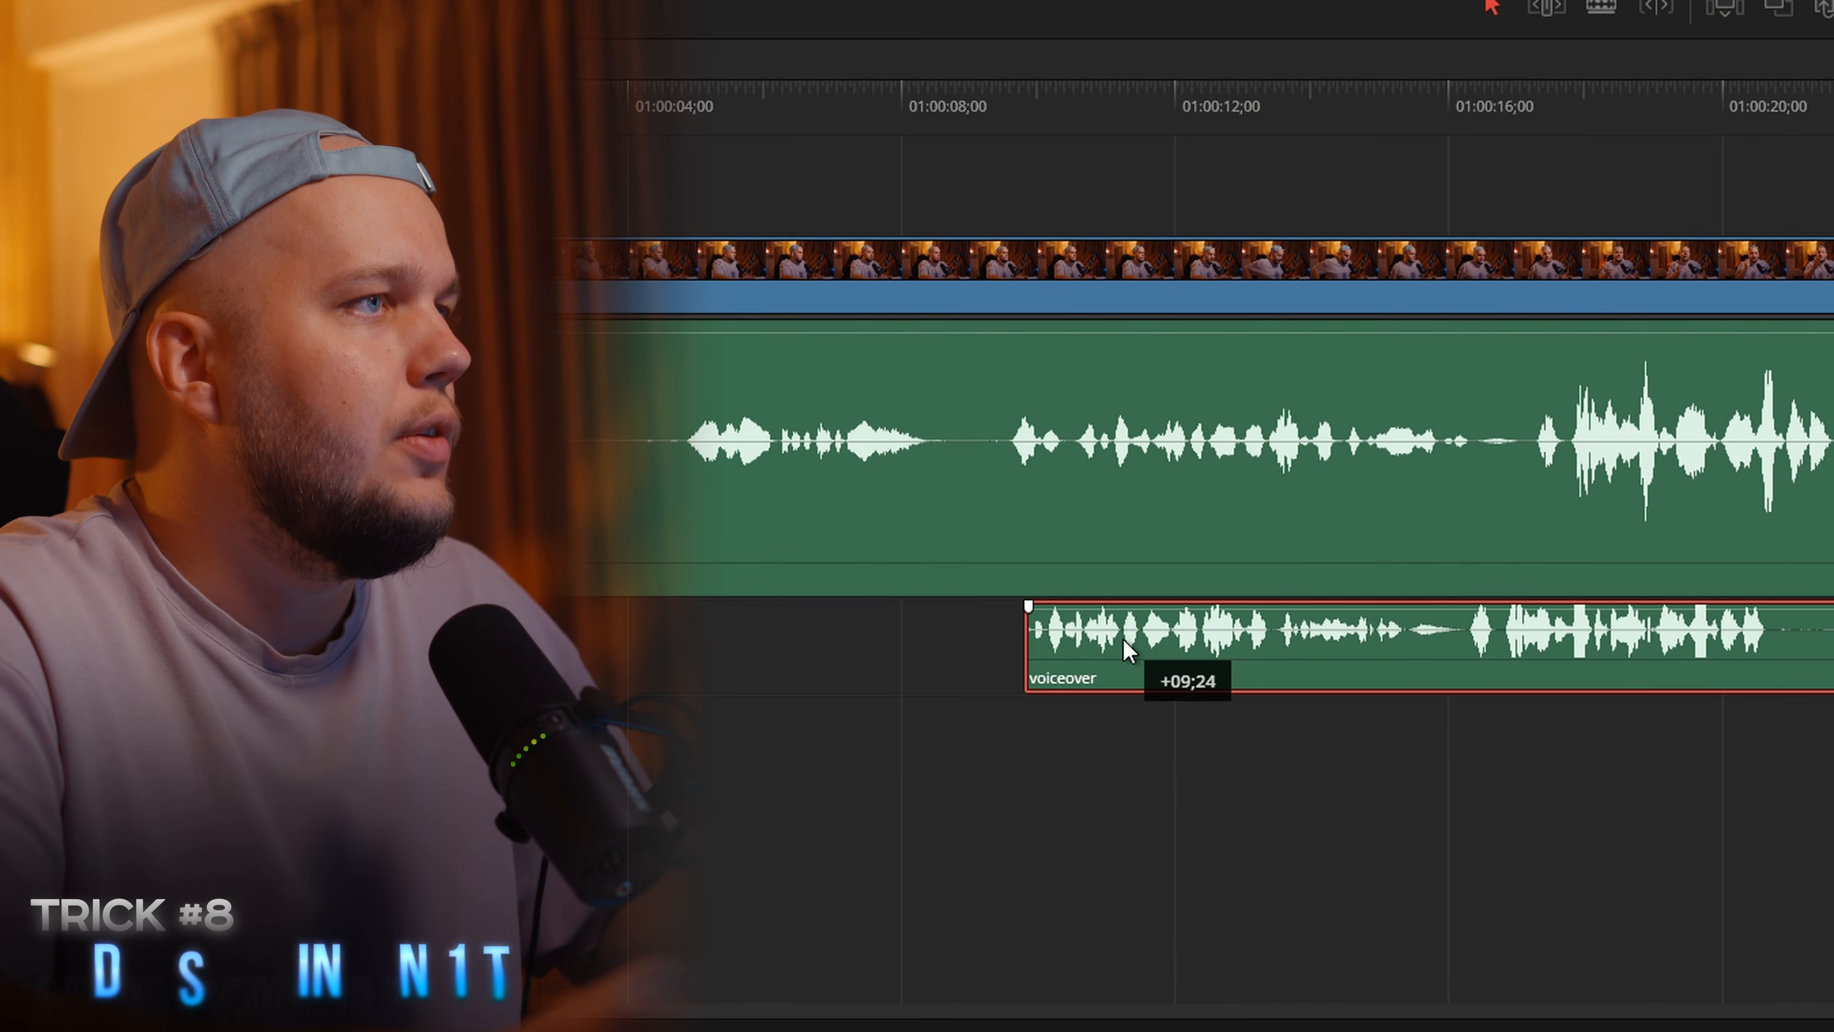
Run Auto Sync Audio on the media in the aroll bin
mouse_move(1123, 639)
mouse_down()
mouse_move(1193, 641)
mouse_move(1091, 642)
mouse_up()
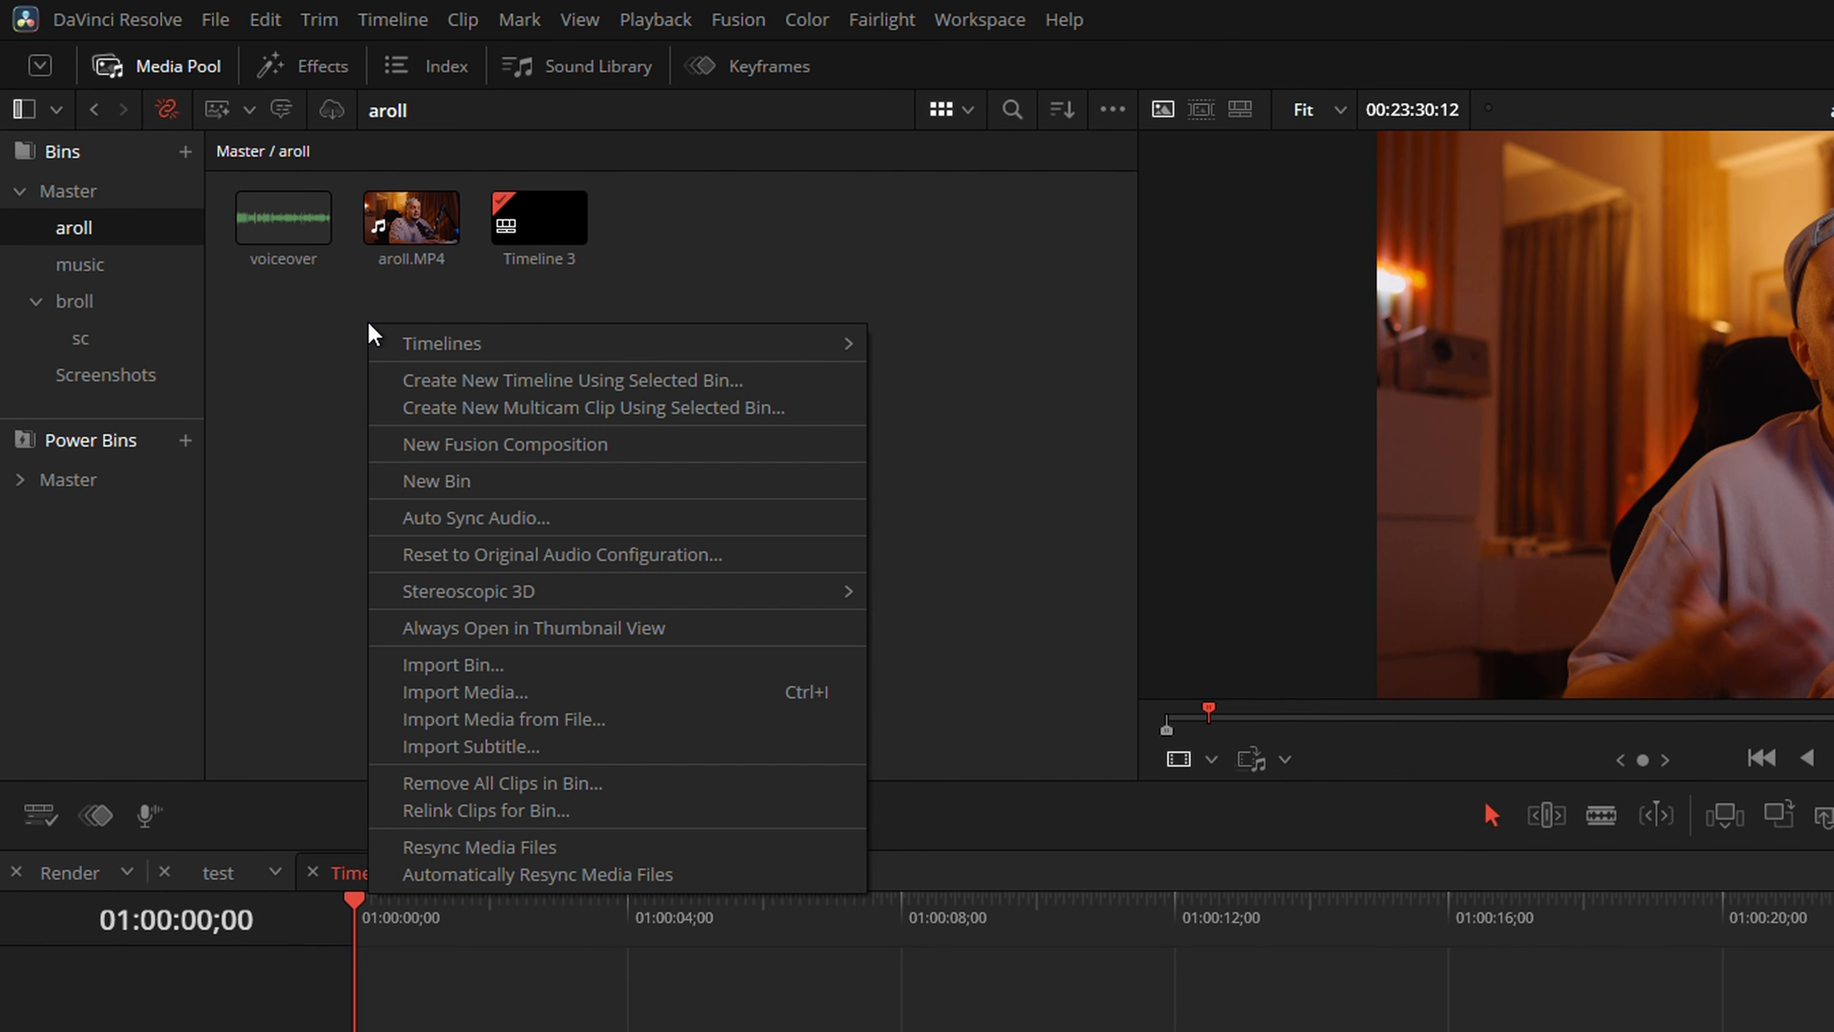
click(481, 527)
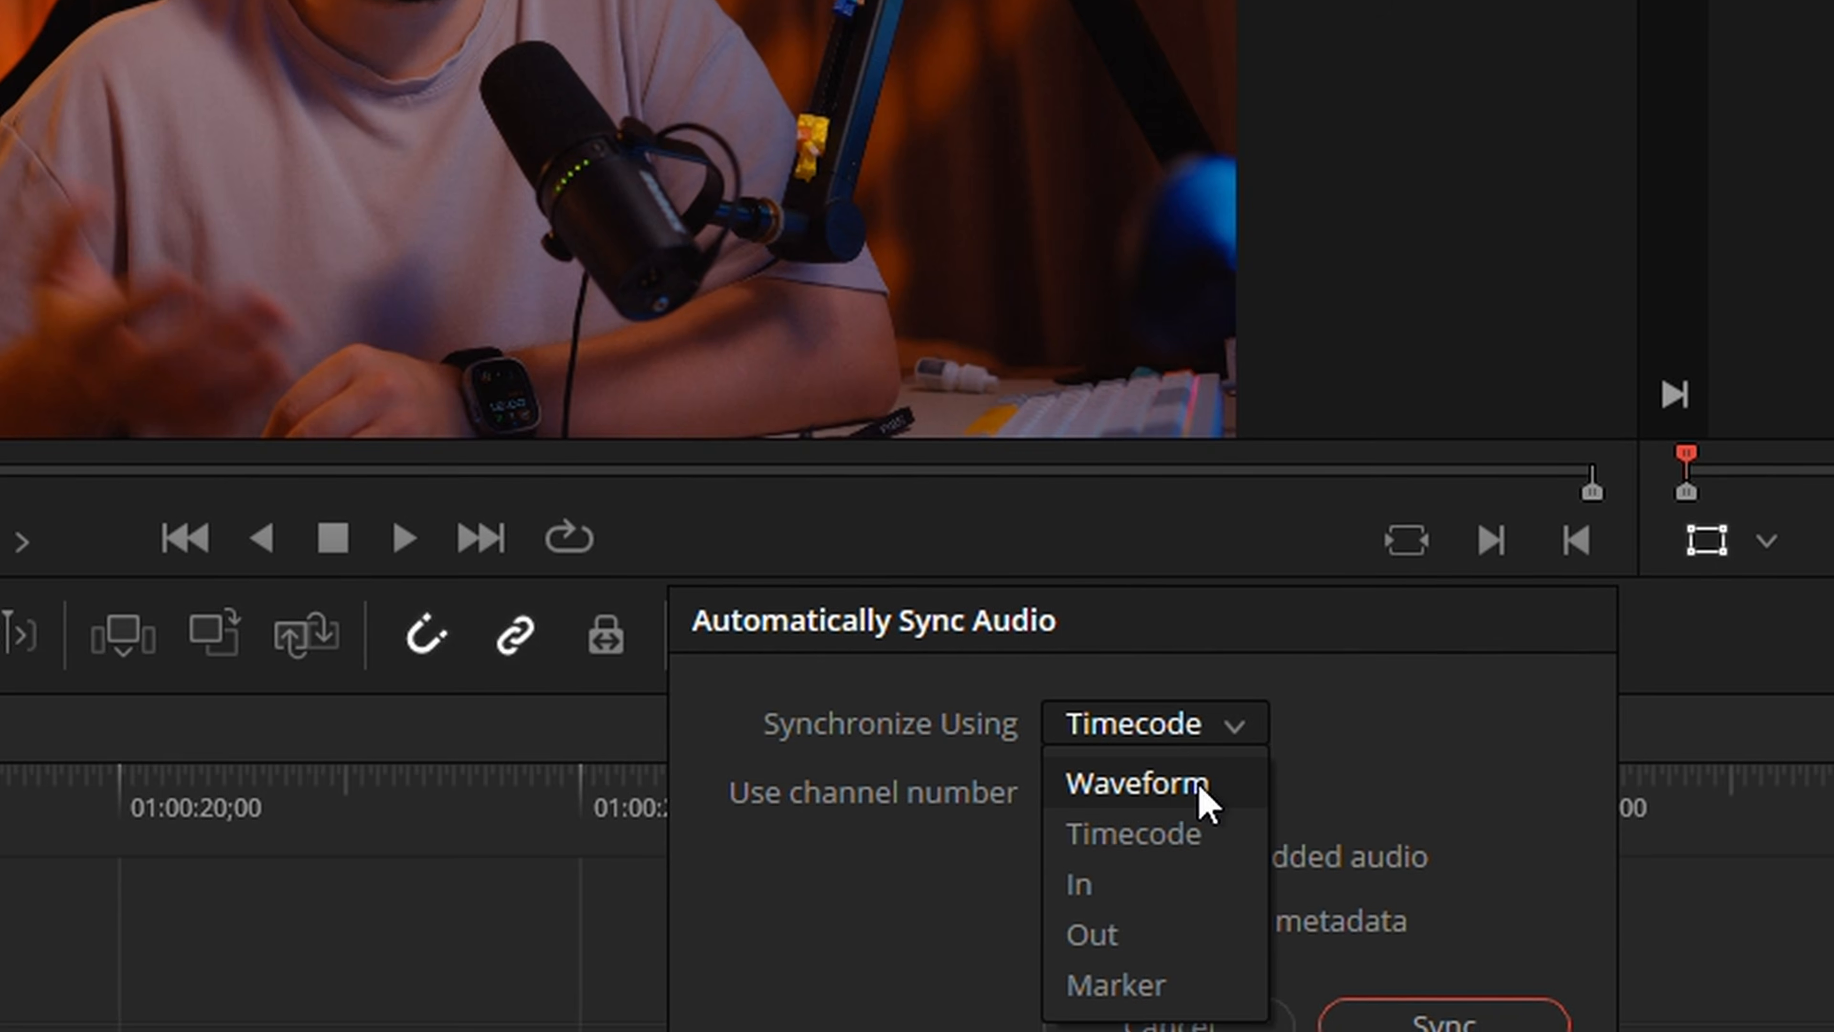
click(1199, 790)
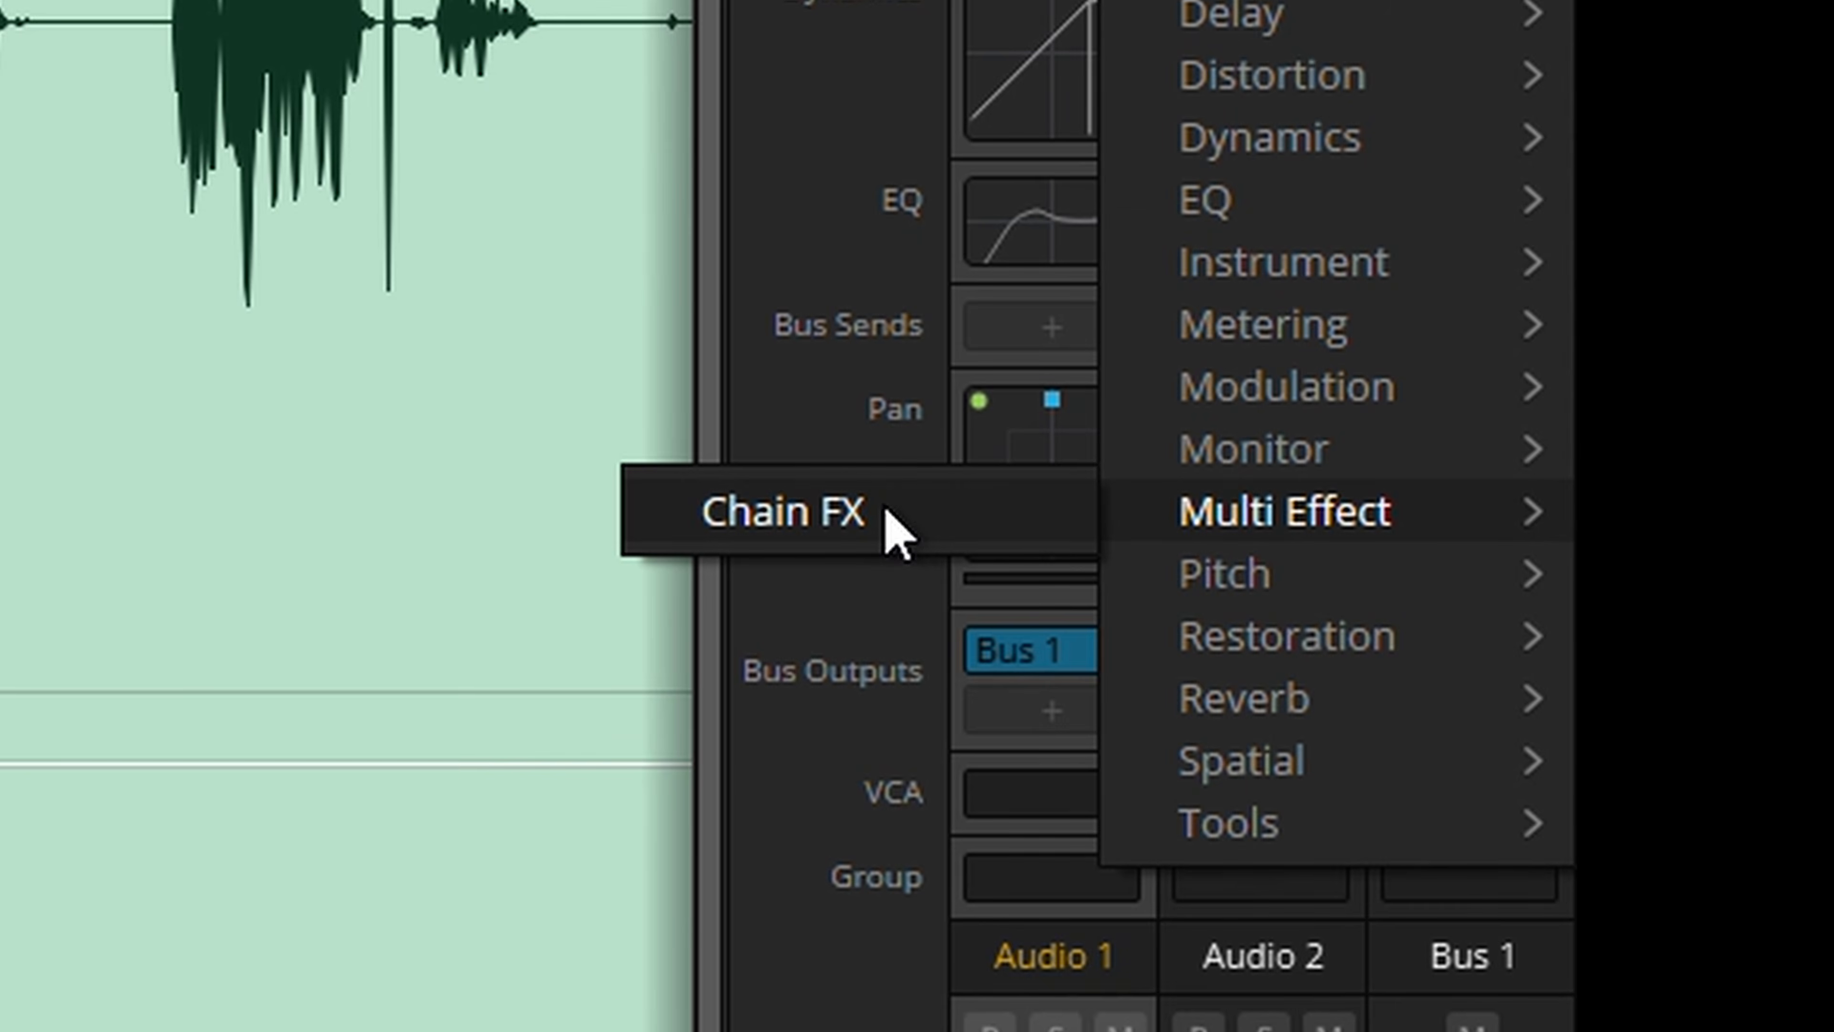
Add the Chain FX multi effect to the Audio 1 track and bring up the plugin categories for its chain
click(885, 508)
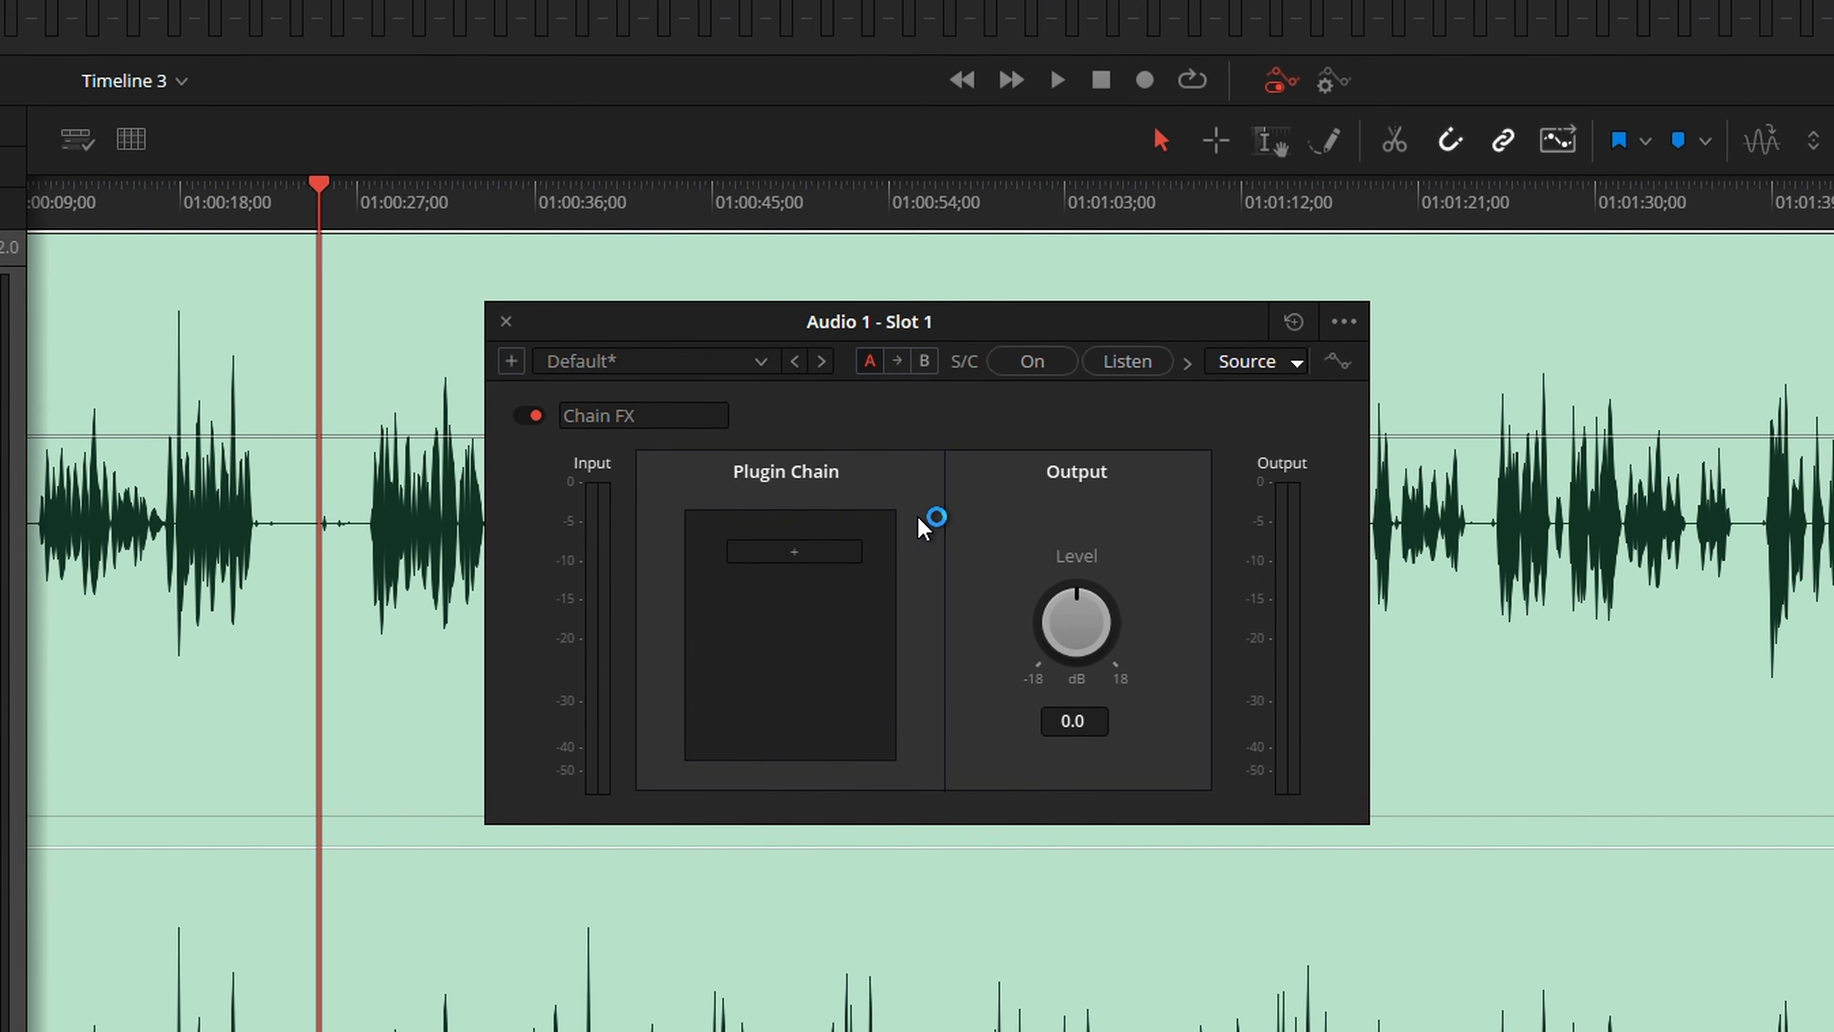
click(848, 554)
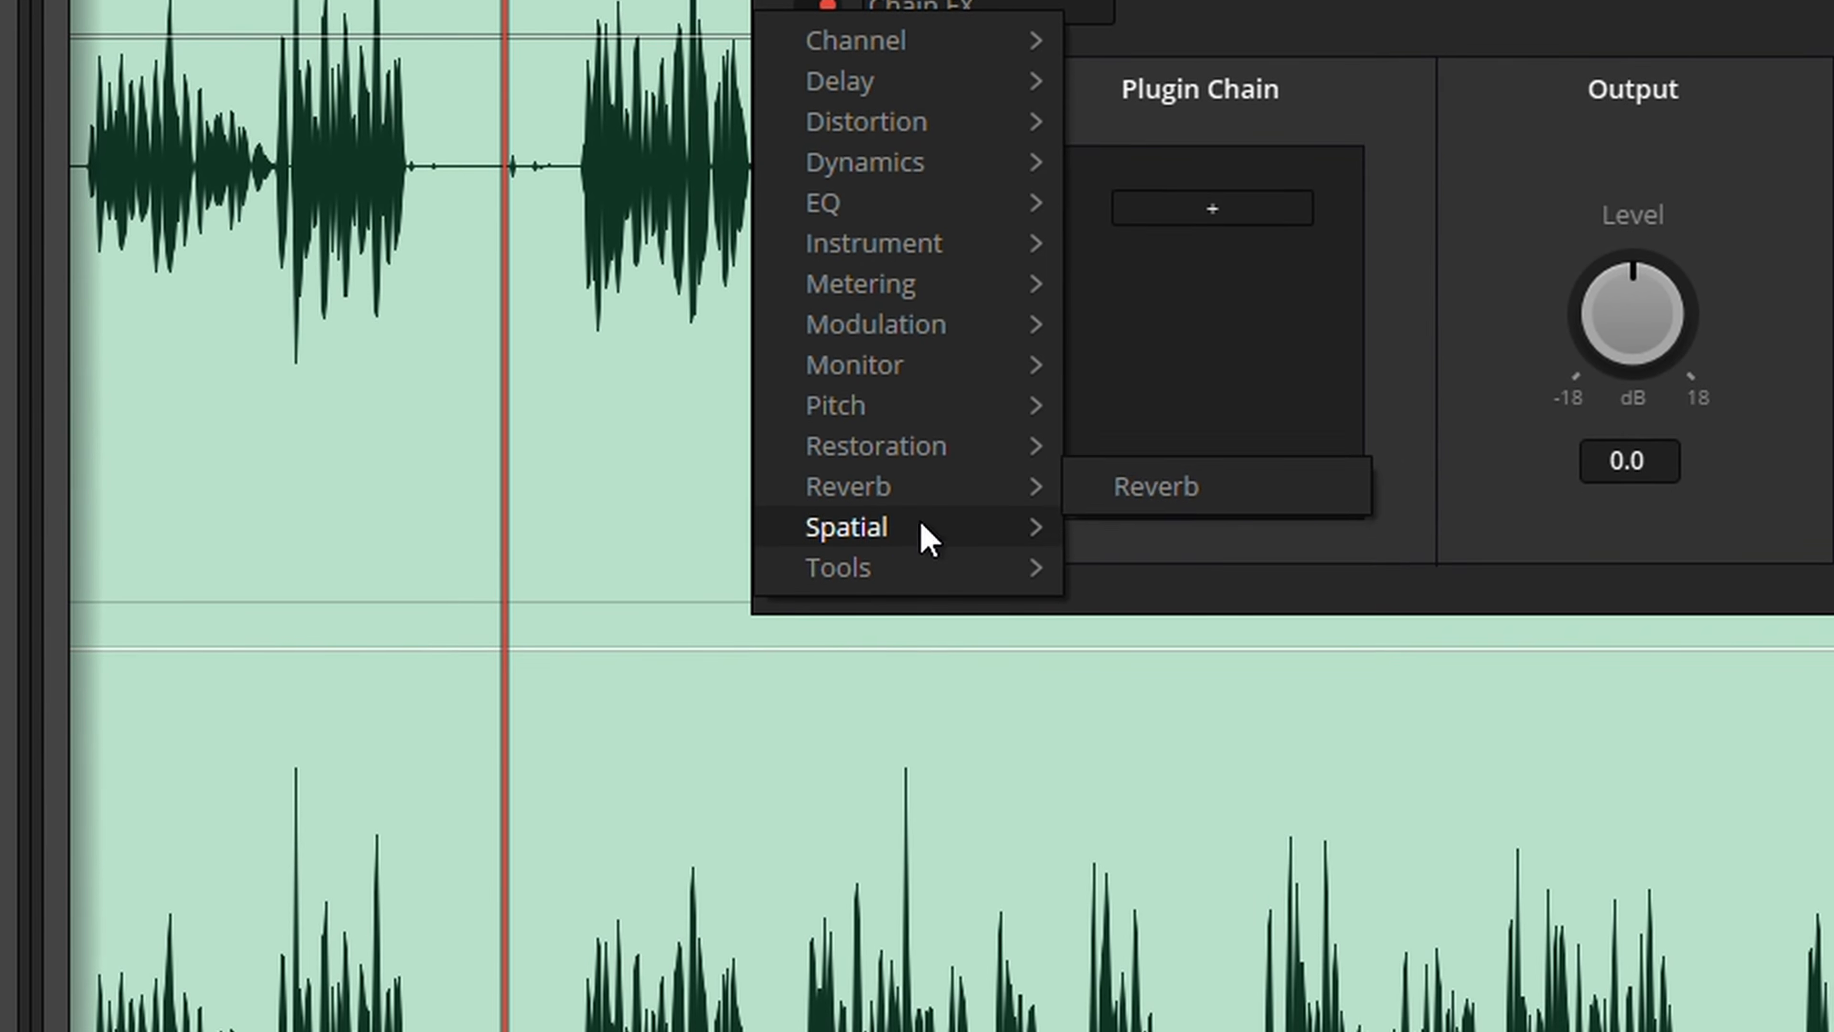
mouse_move(918, 570)
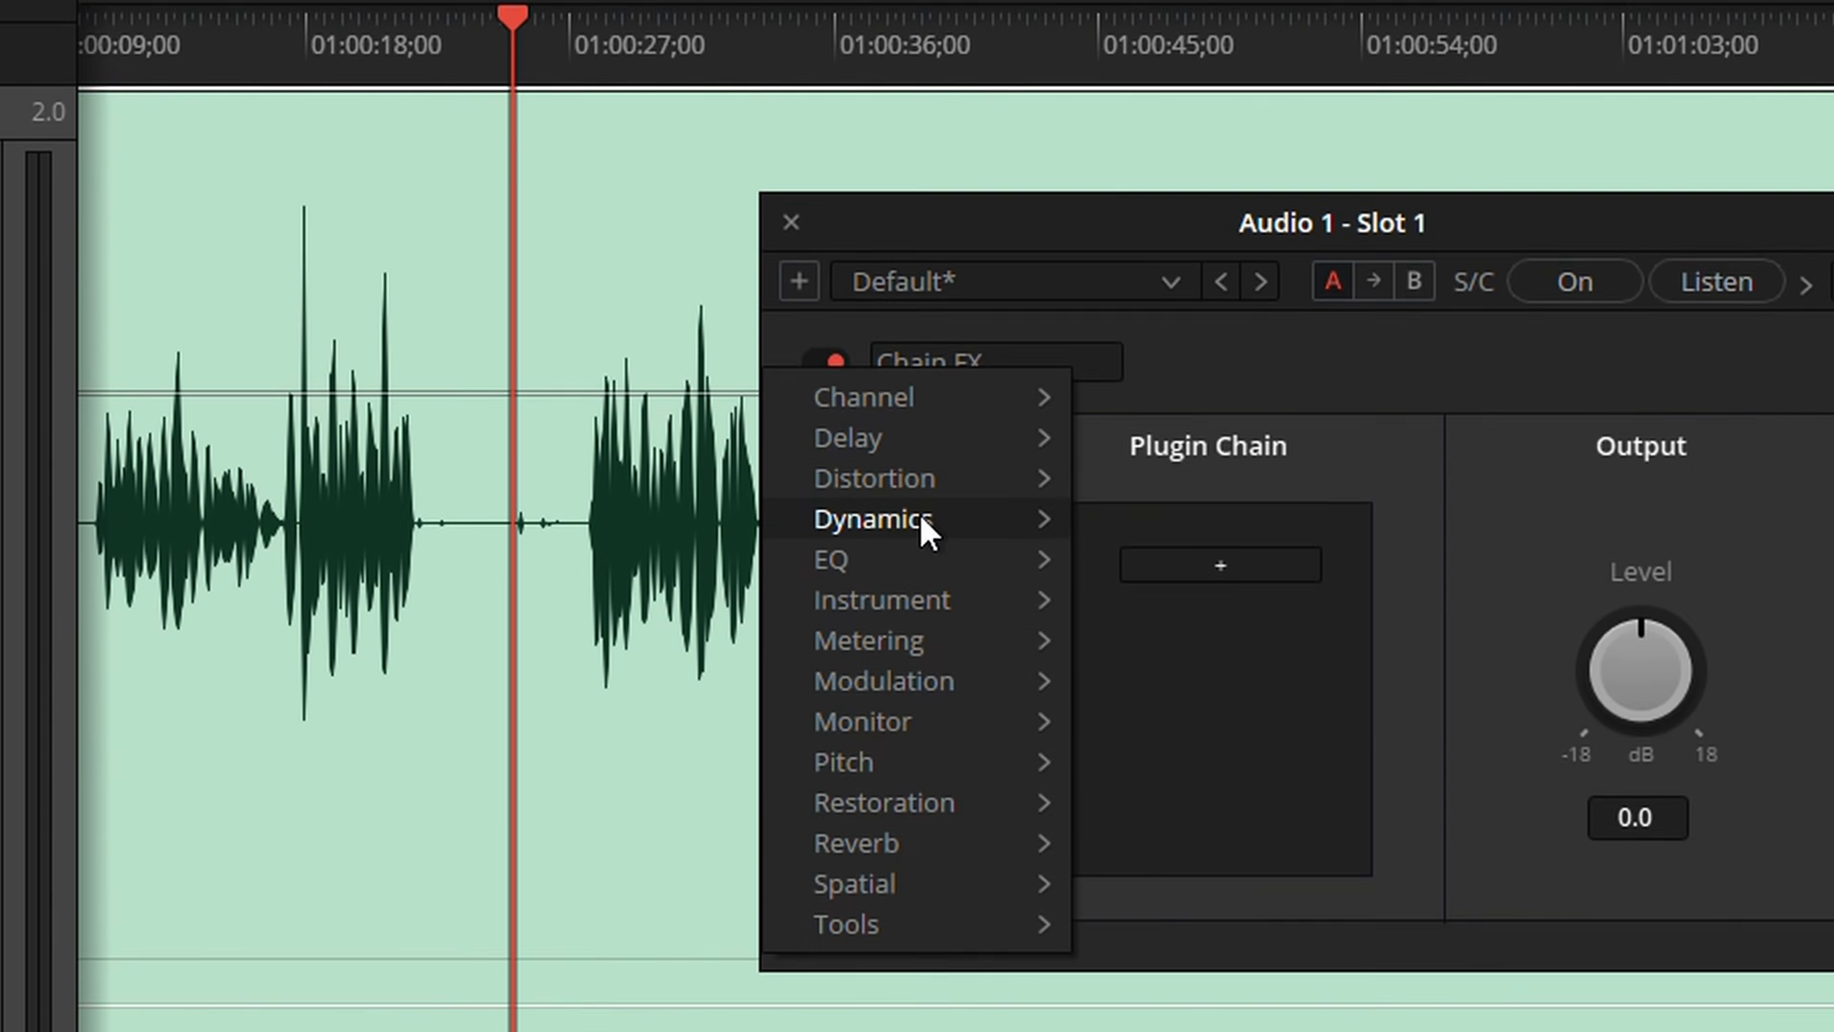
click(952, 514)
click(986, 493)
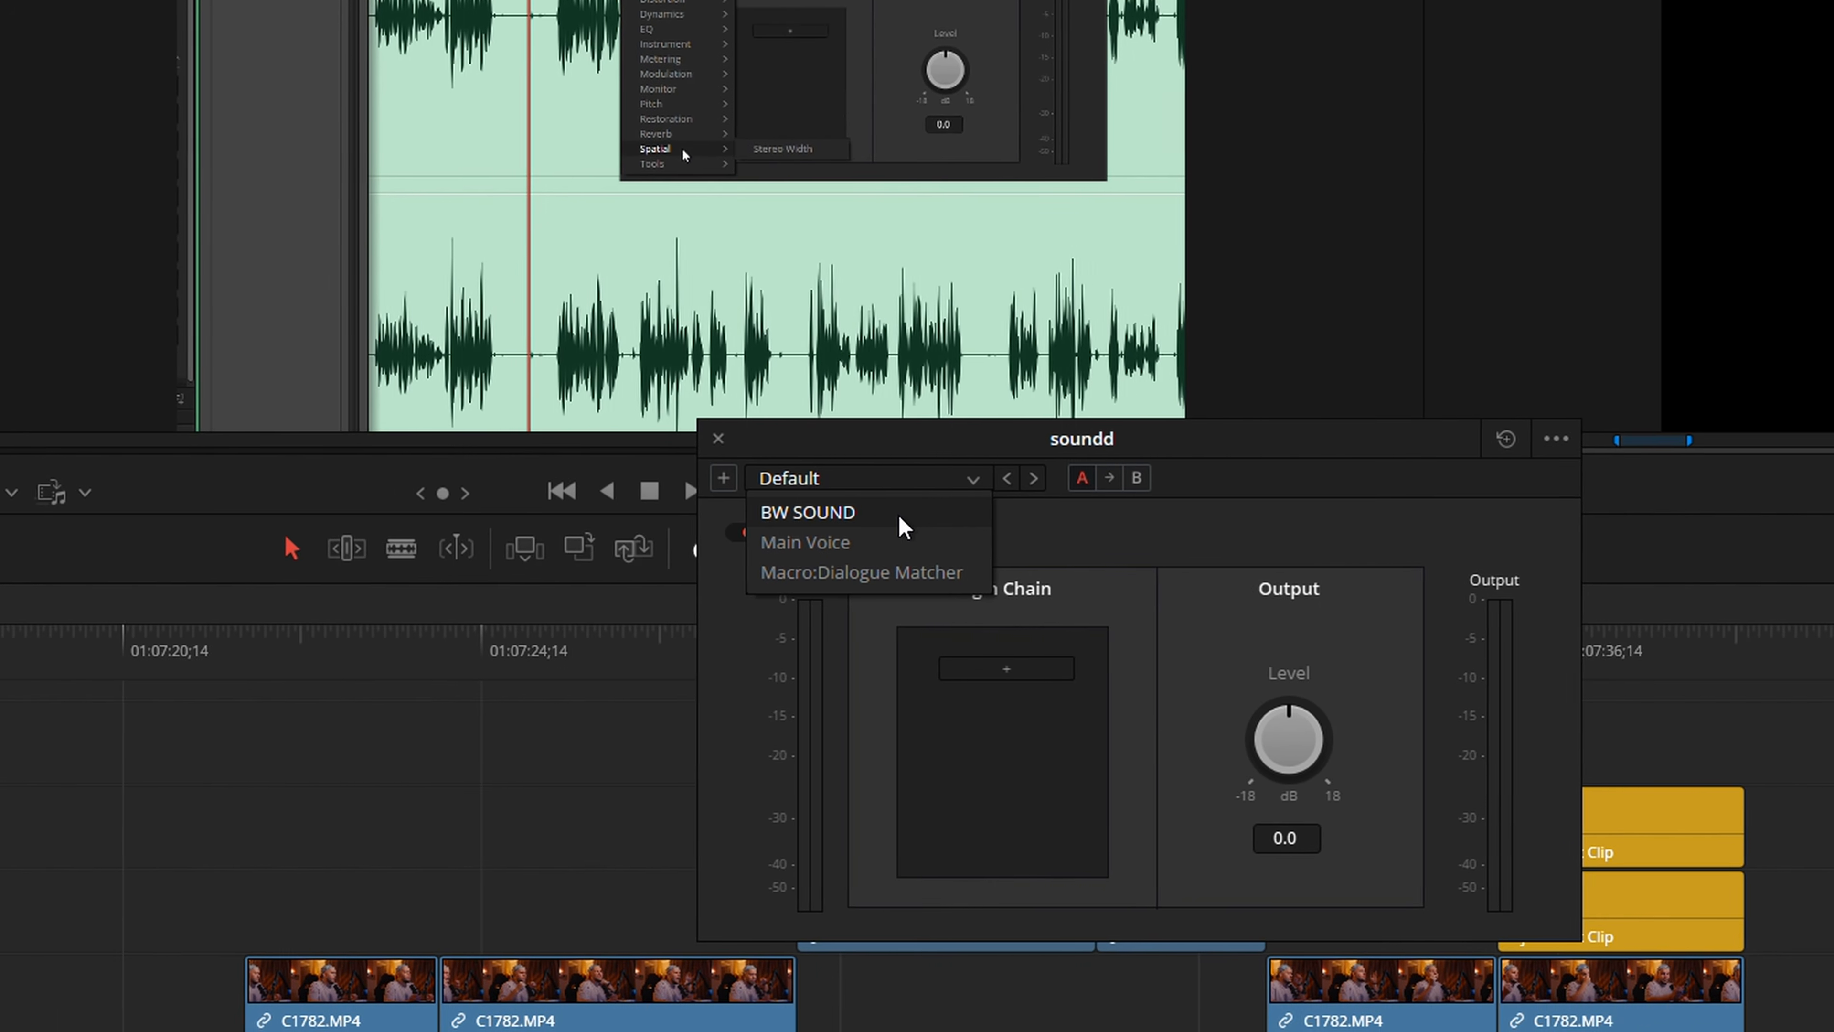
Load the BW SOUND preset into the soundd clip's Chain FX and examine its plugin chain
click(900, 516)
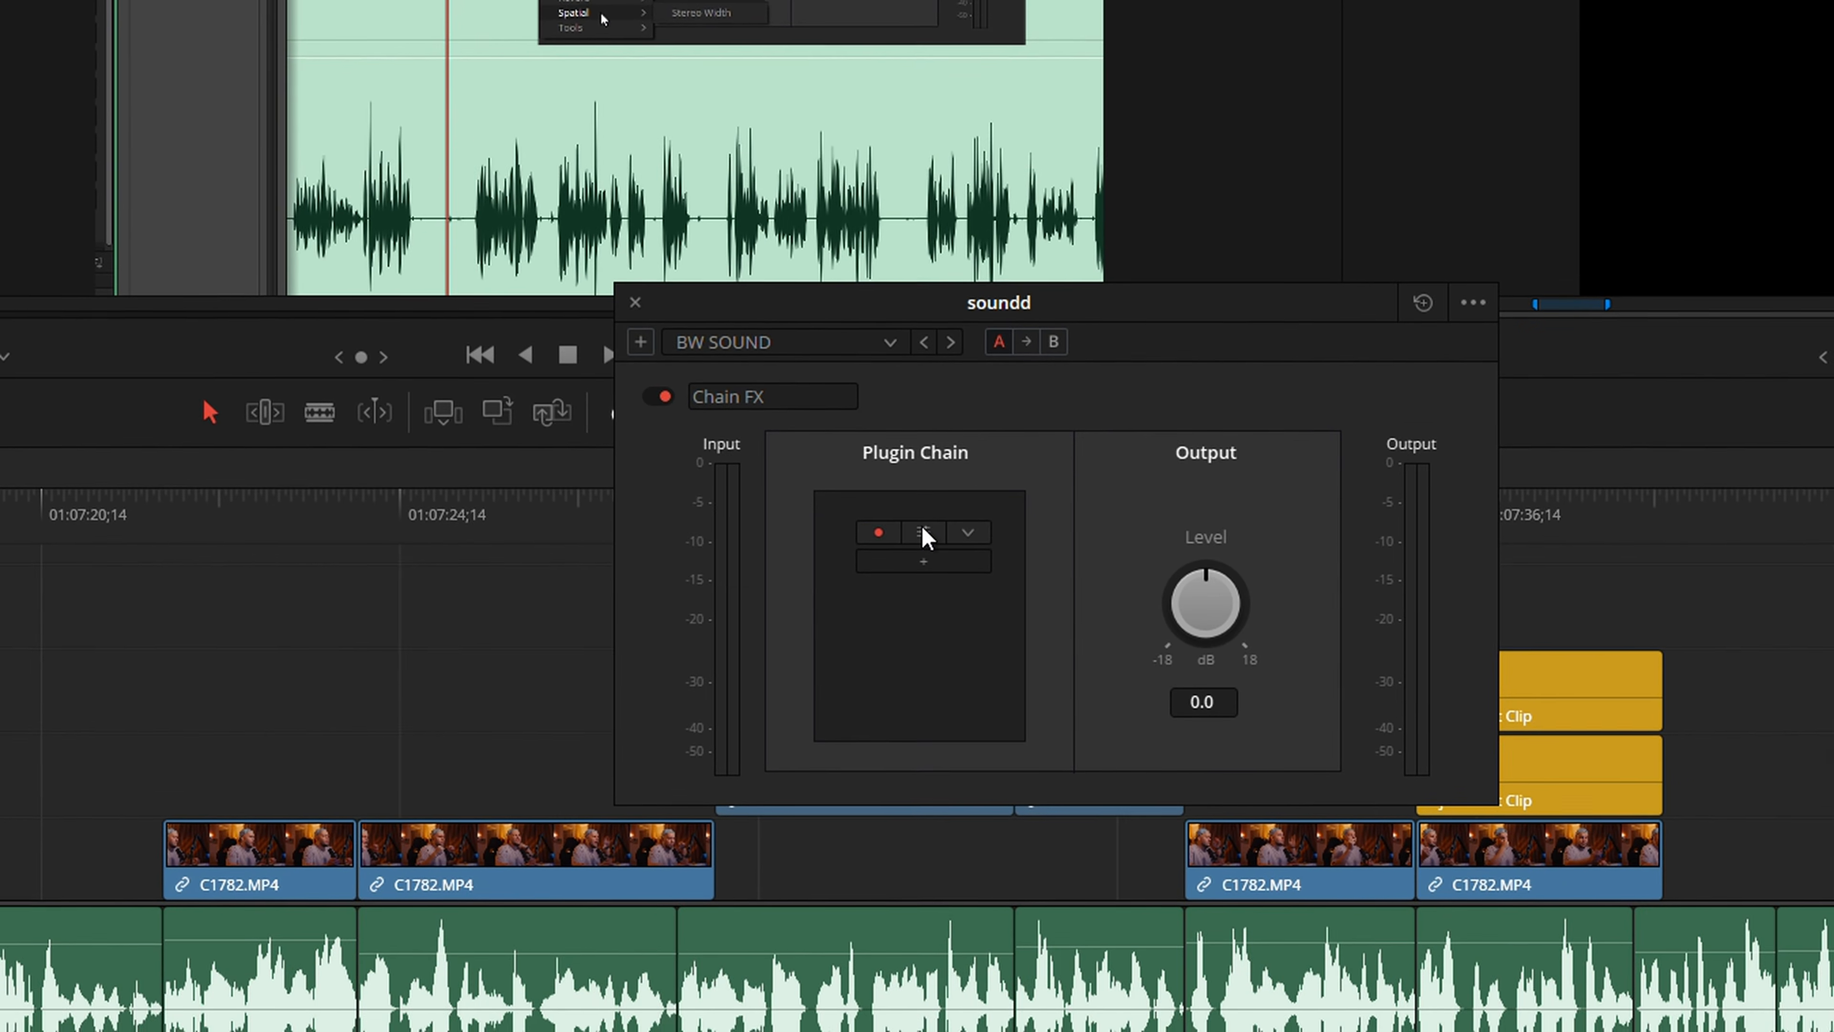
click(1007, 660)
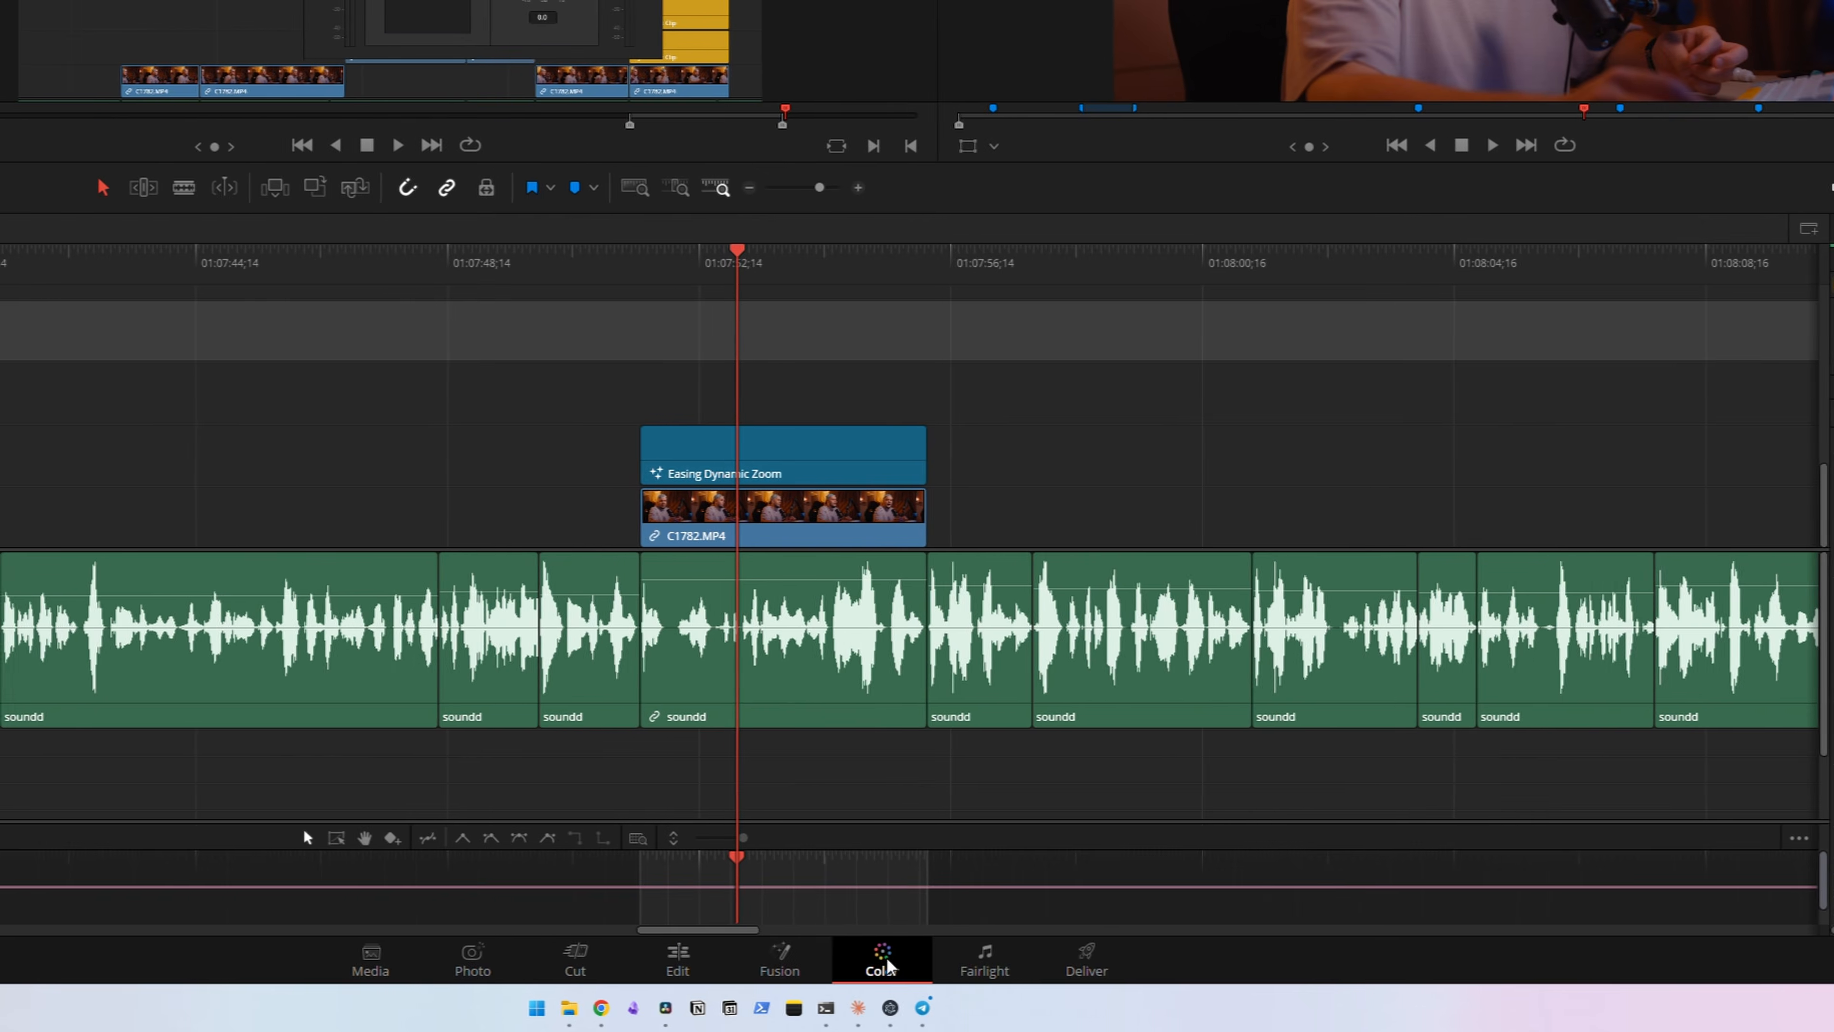
Go to the Color page and grab a still of the current frame
click(888, 966)
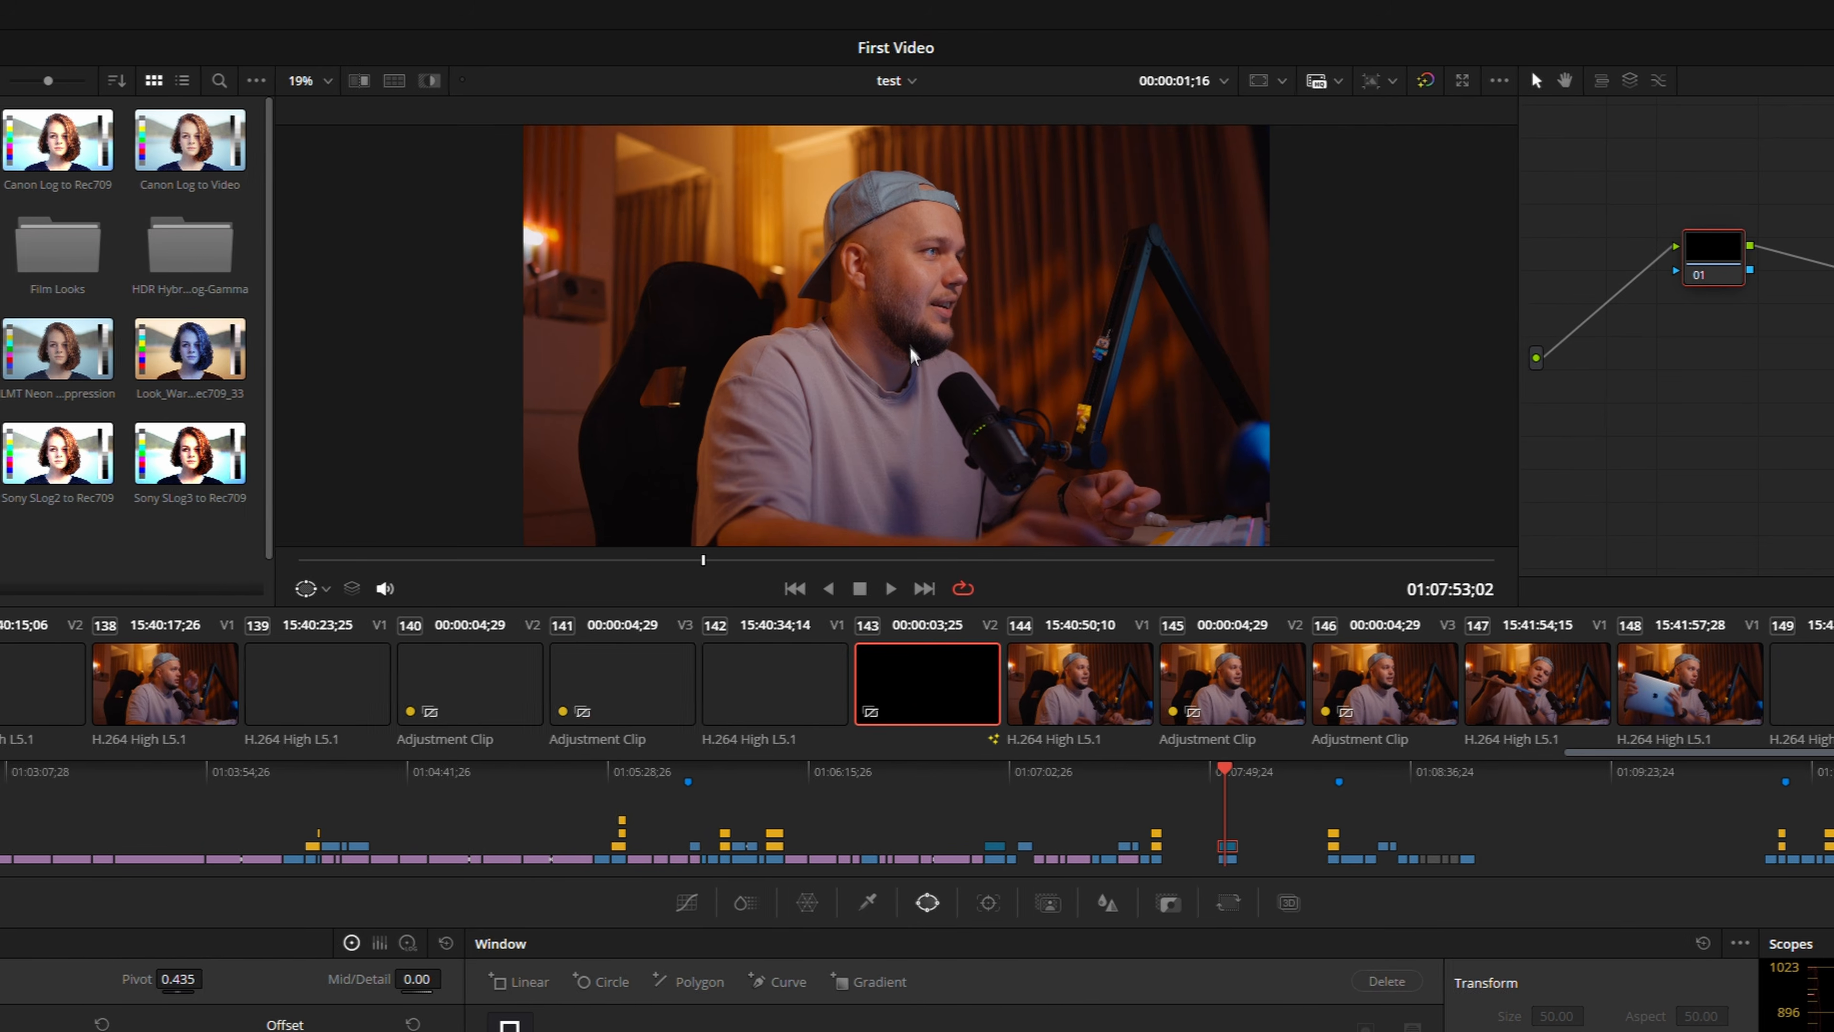
right_click(922, 485)
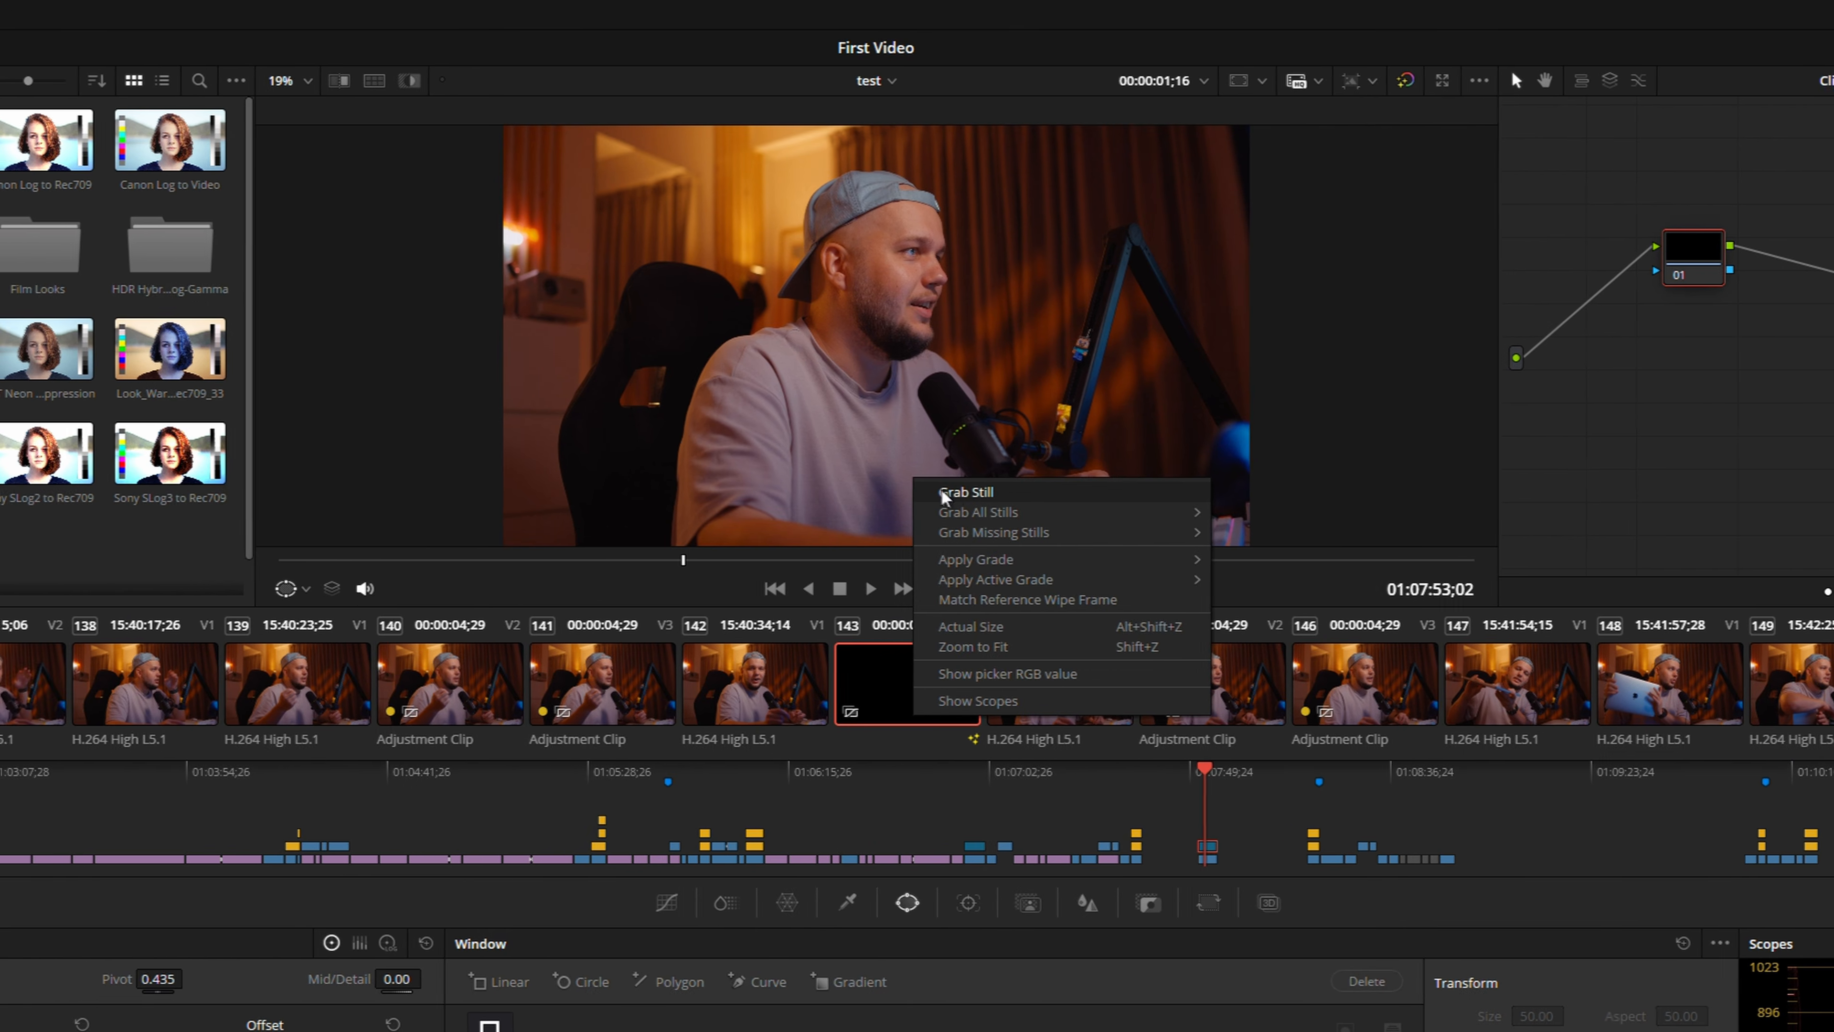
click(956, 495)
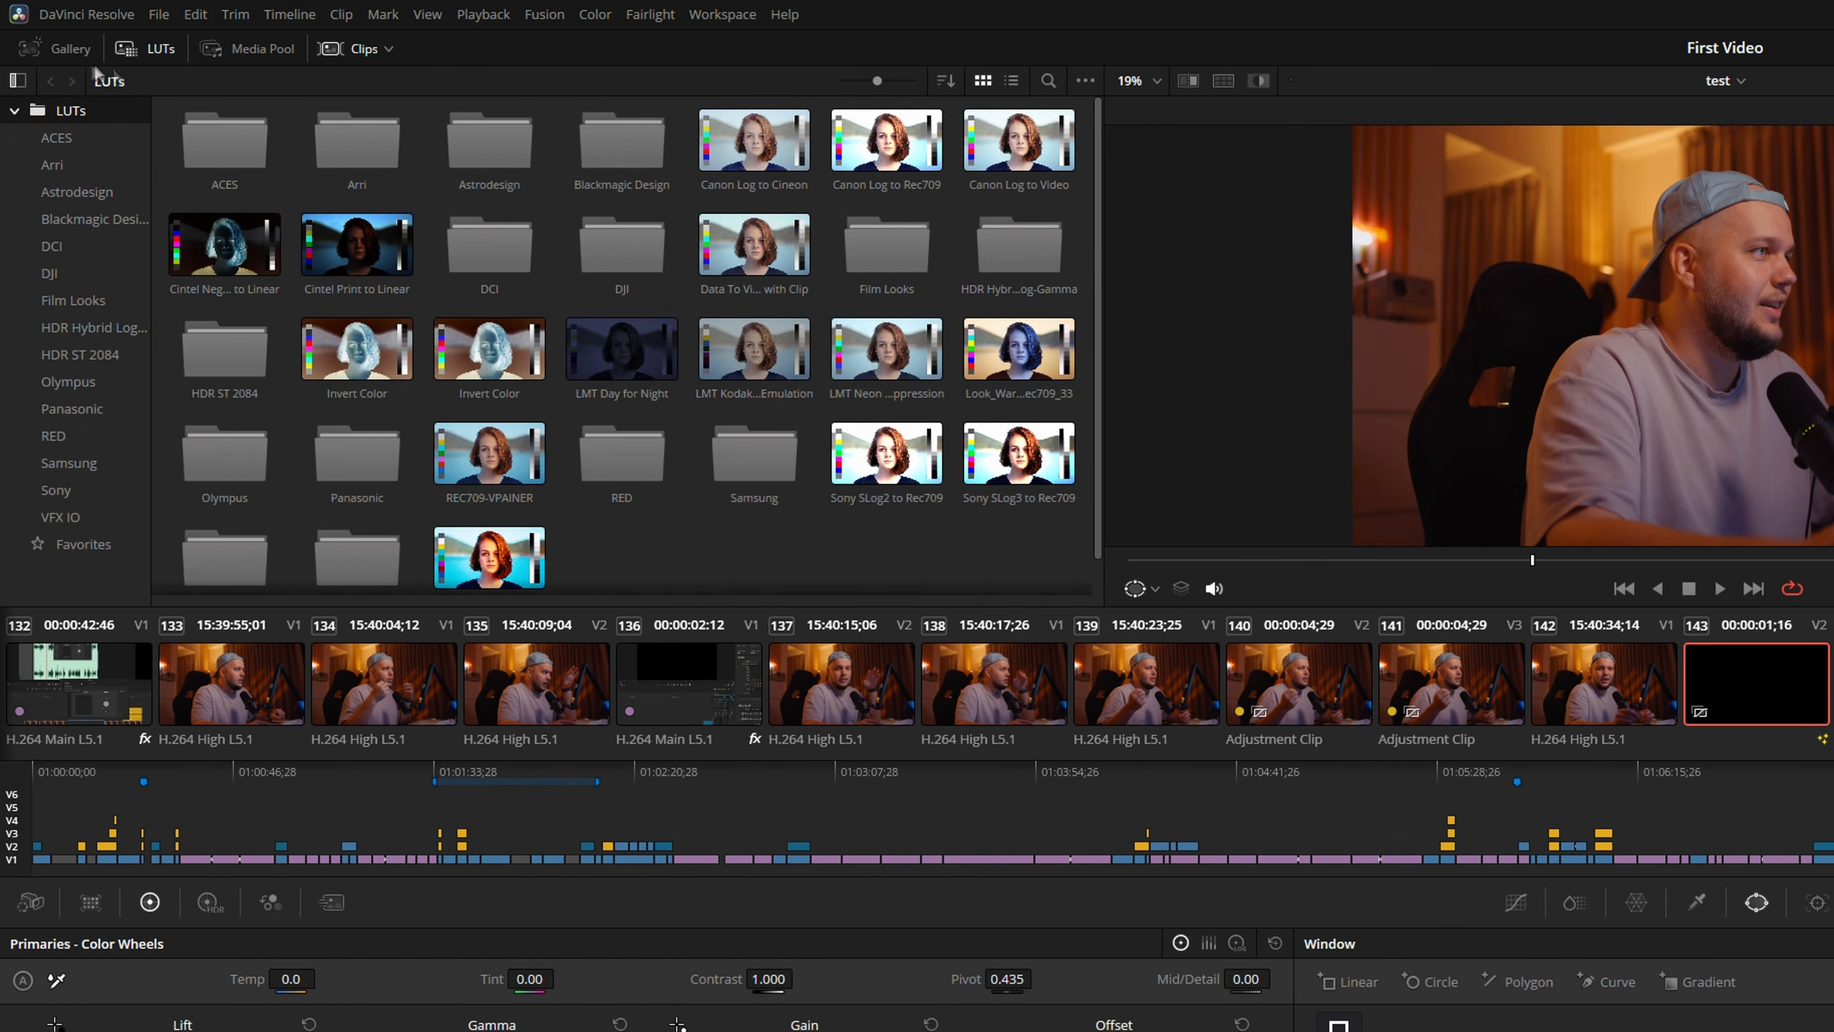
Export the grabbed still from the Gallery, choosing PNG as the file type
right_click(76, 140)
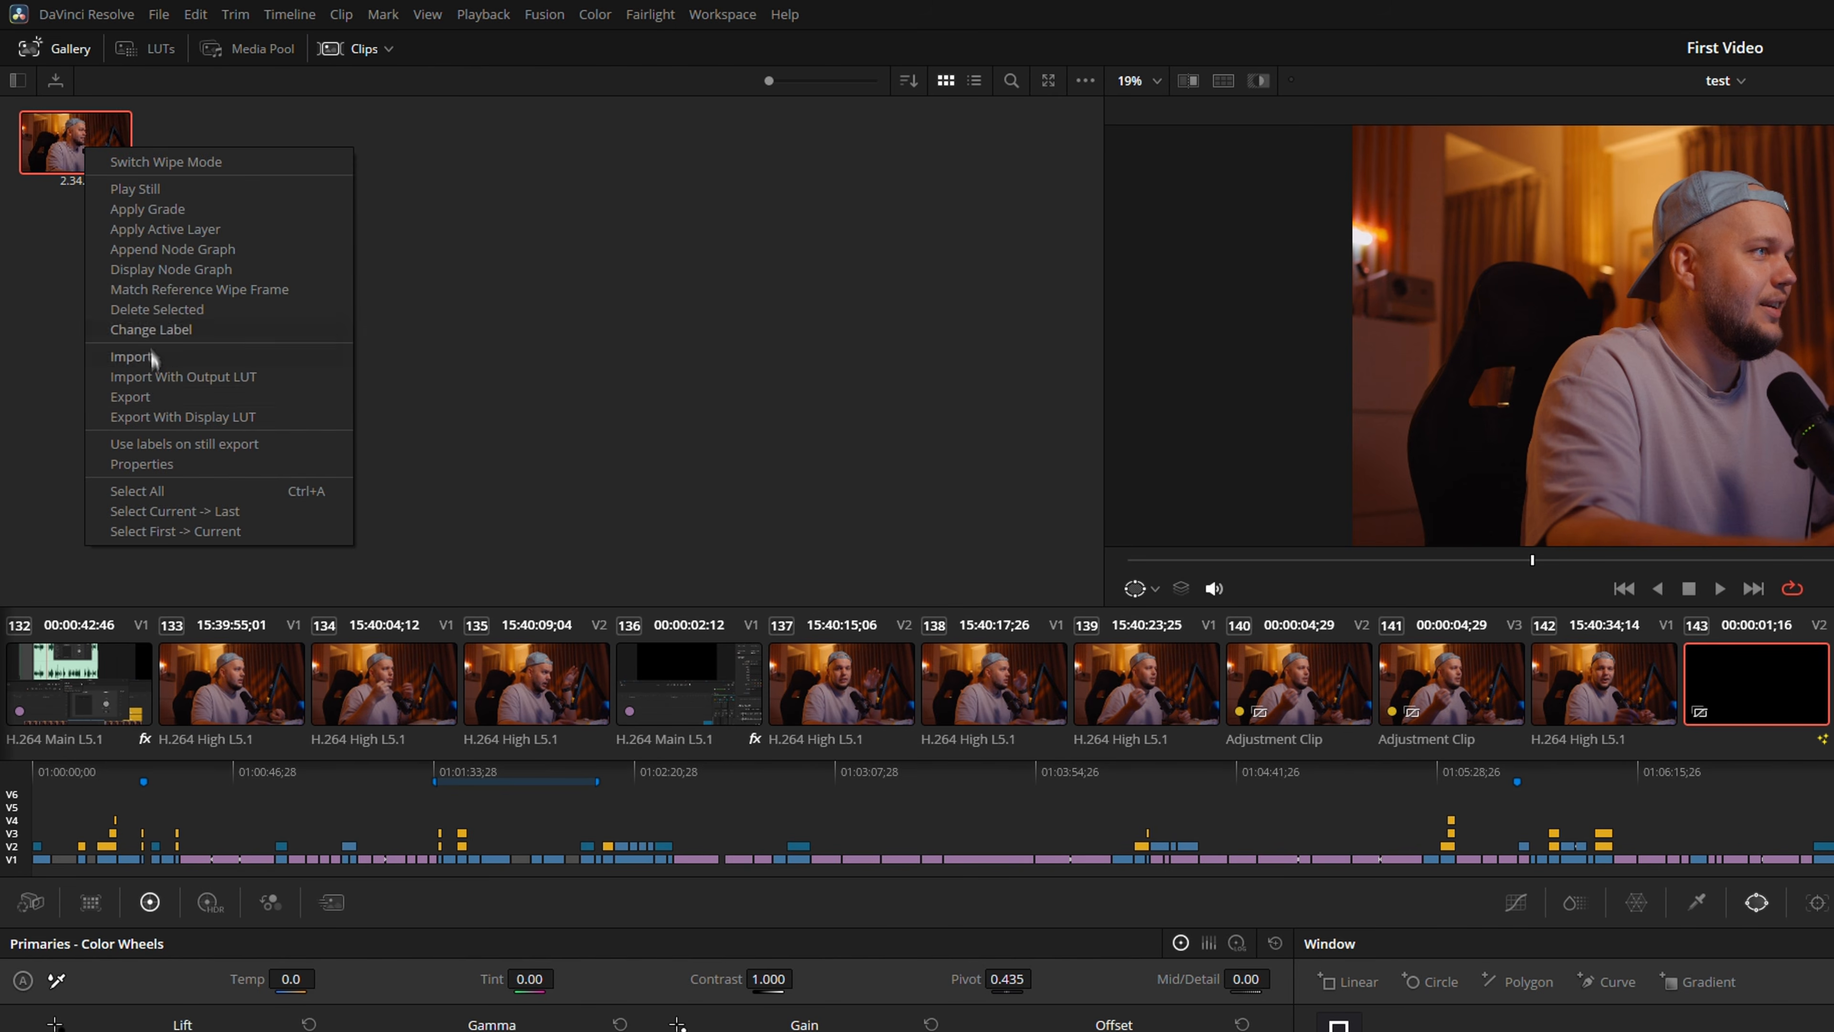
click(157, 405)
click(1643, 1012)
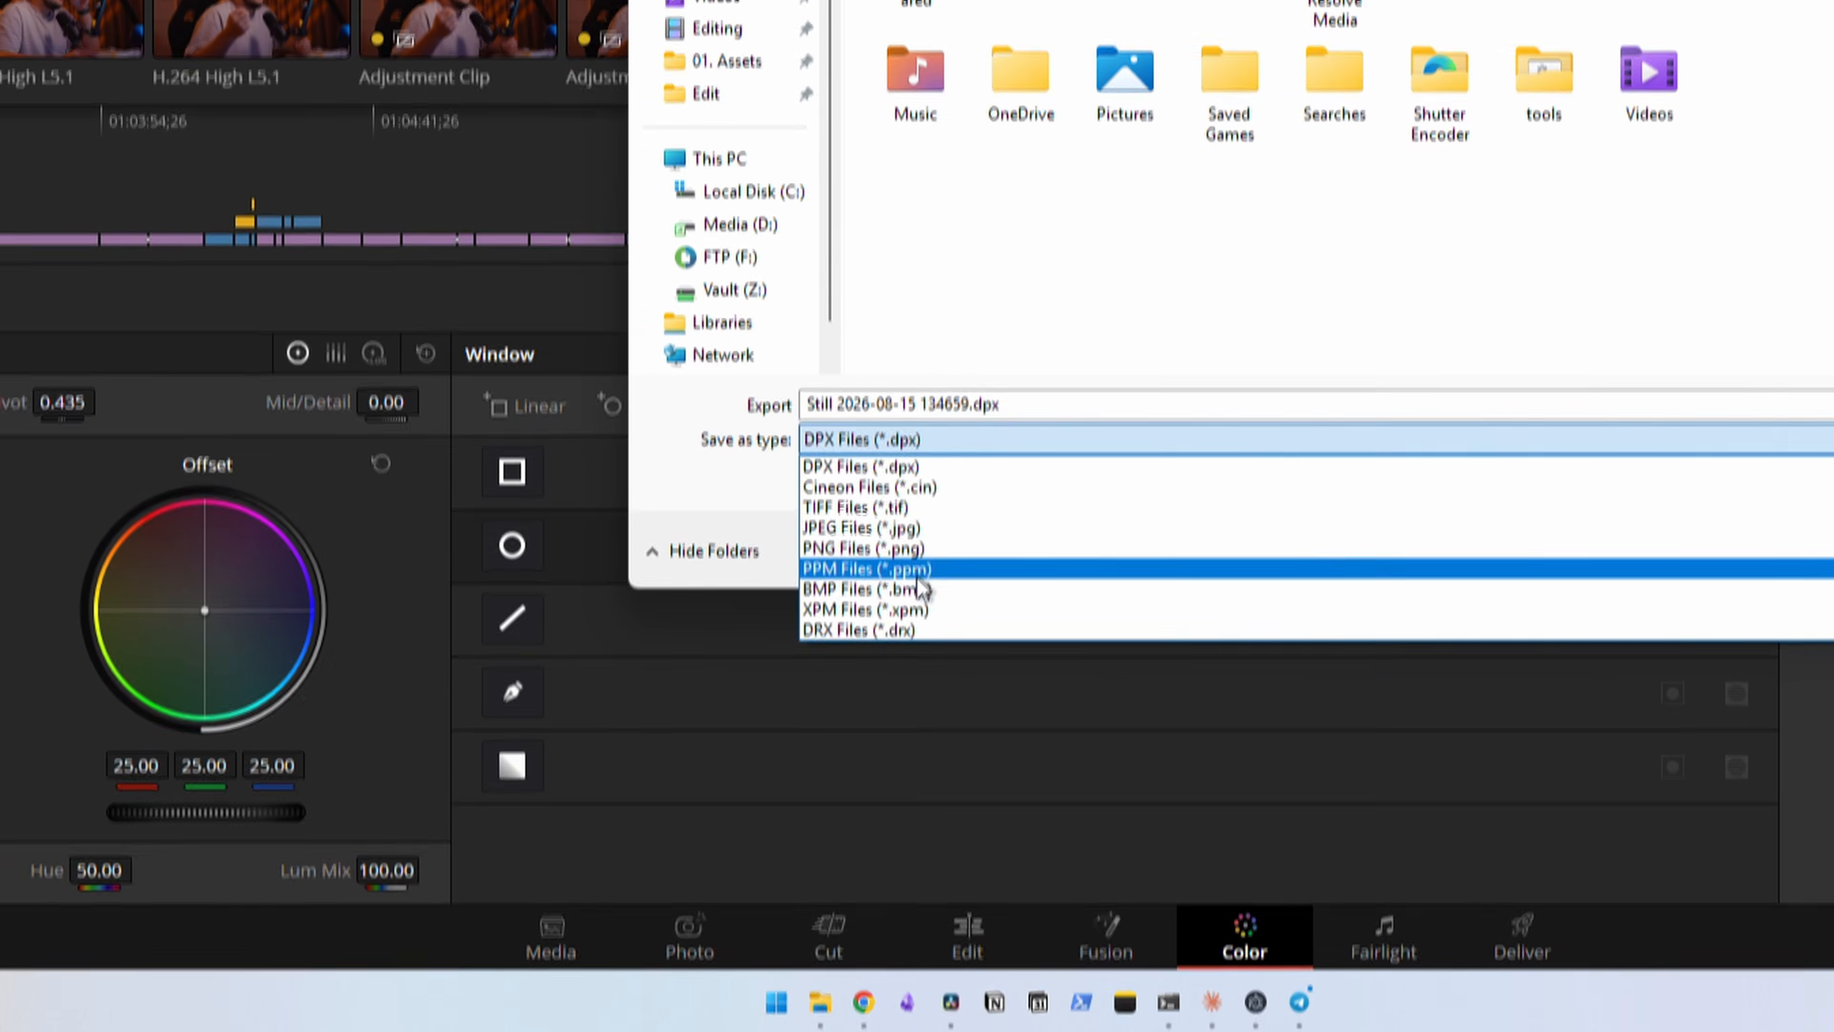
click(921, 547)
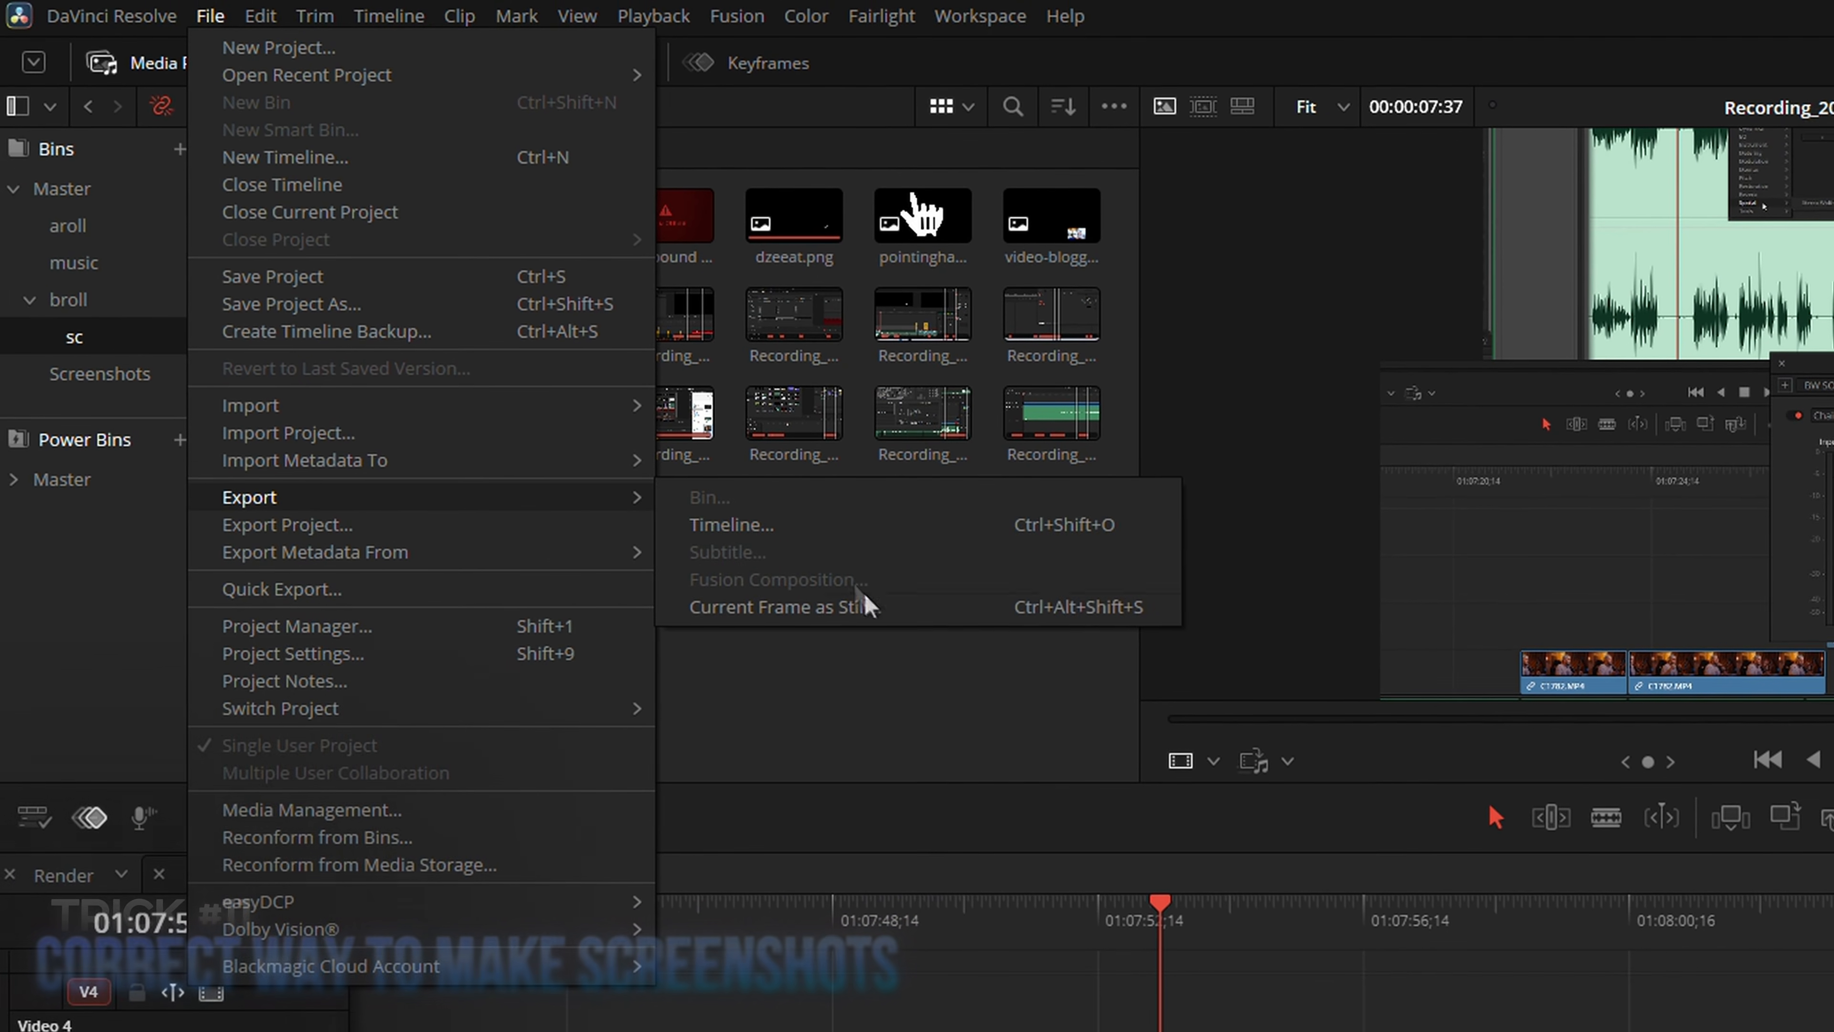
Start exporting the current frame as a still, and assign Ctrl+Shift+F12 to the Current Frame as Still command
click(888, 608)
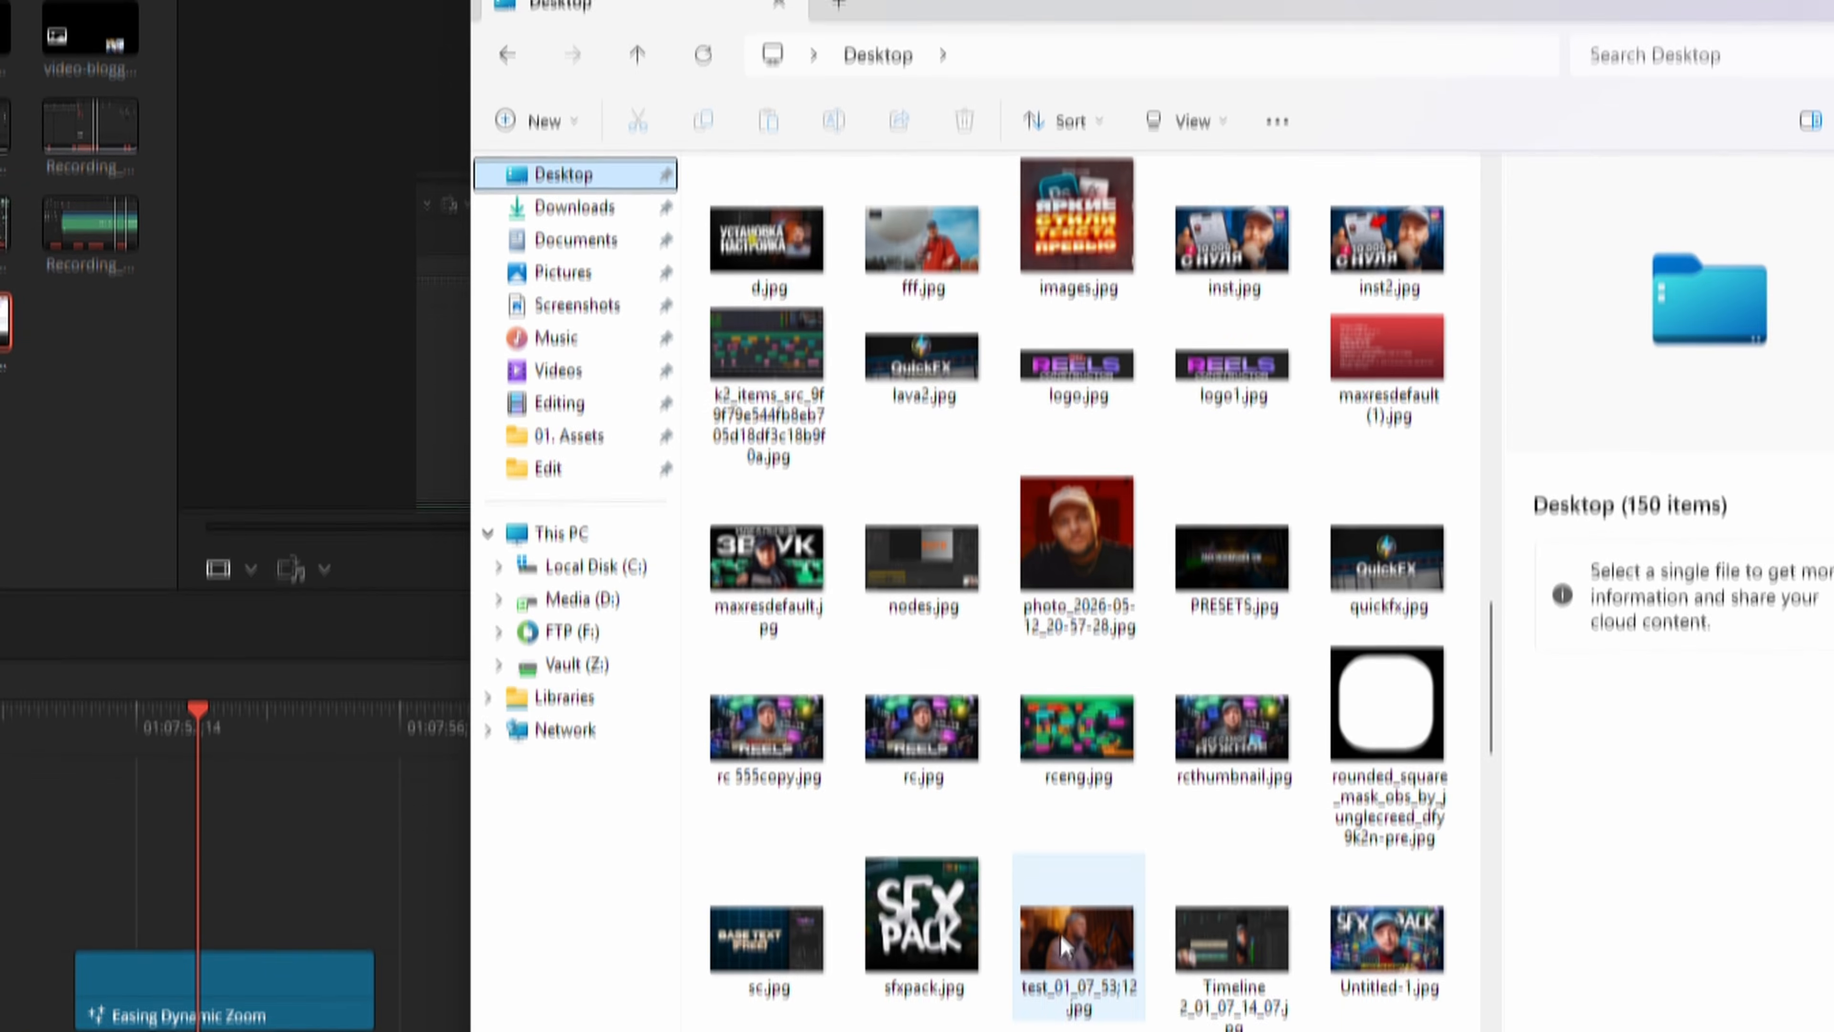
click(1072, 830)
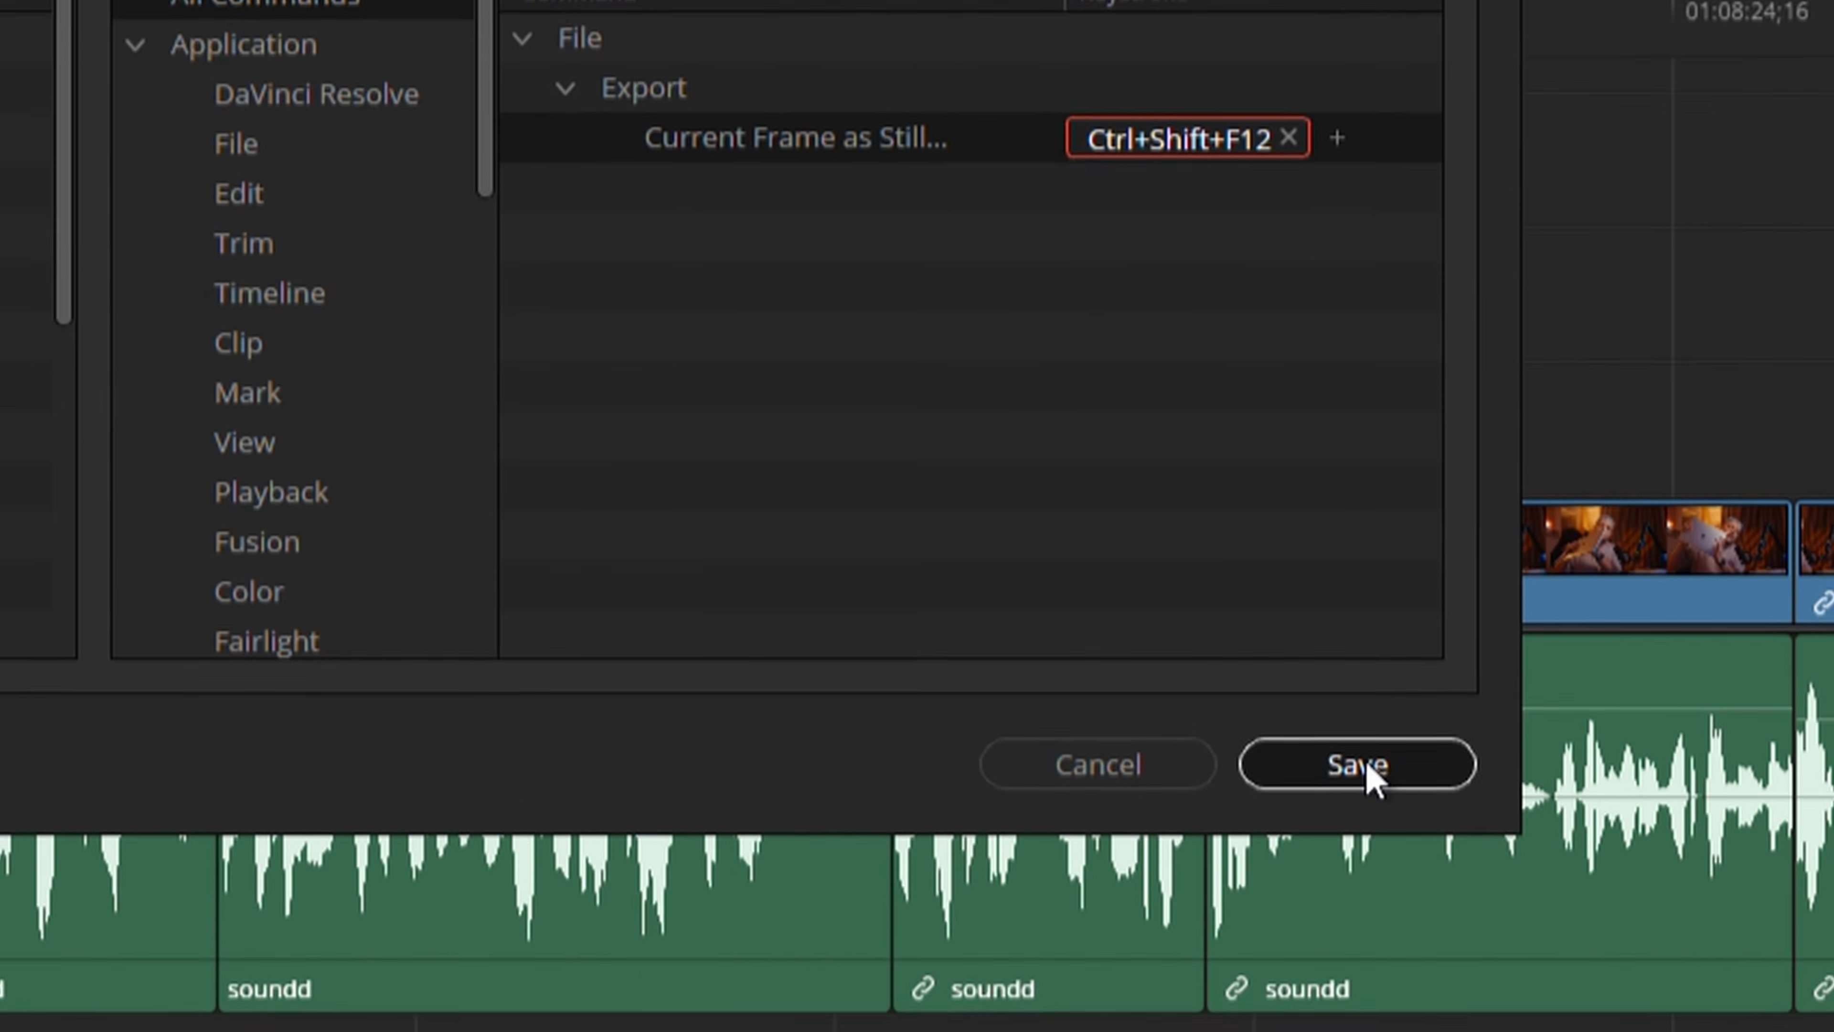
click(1367, 765)
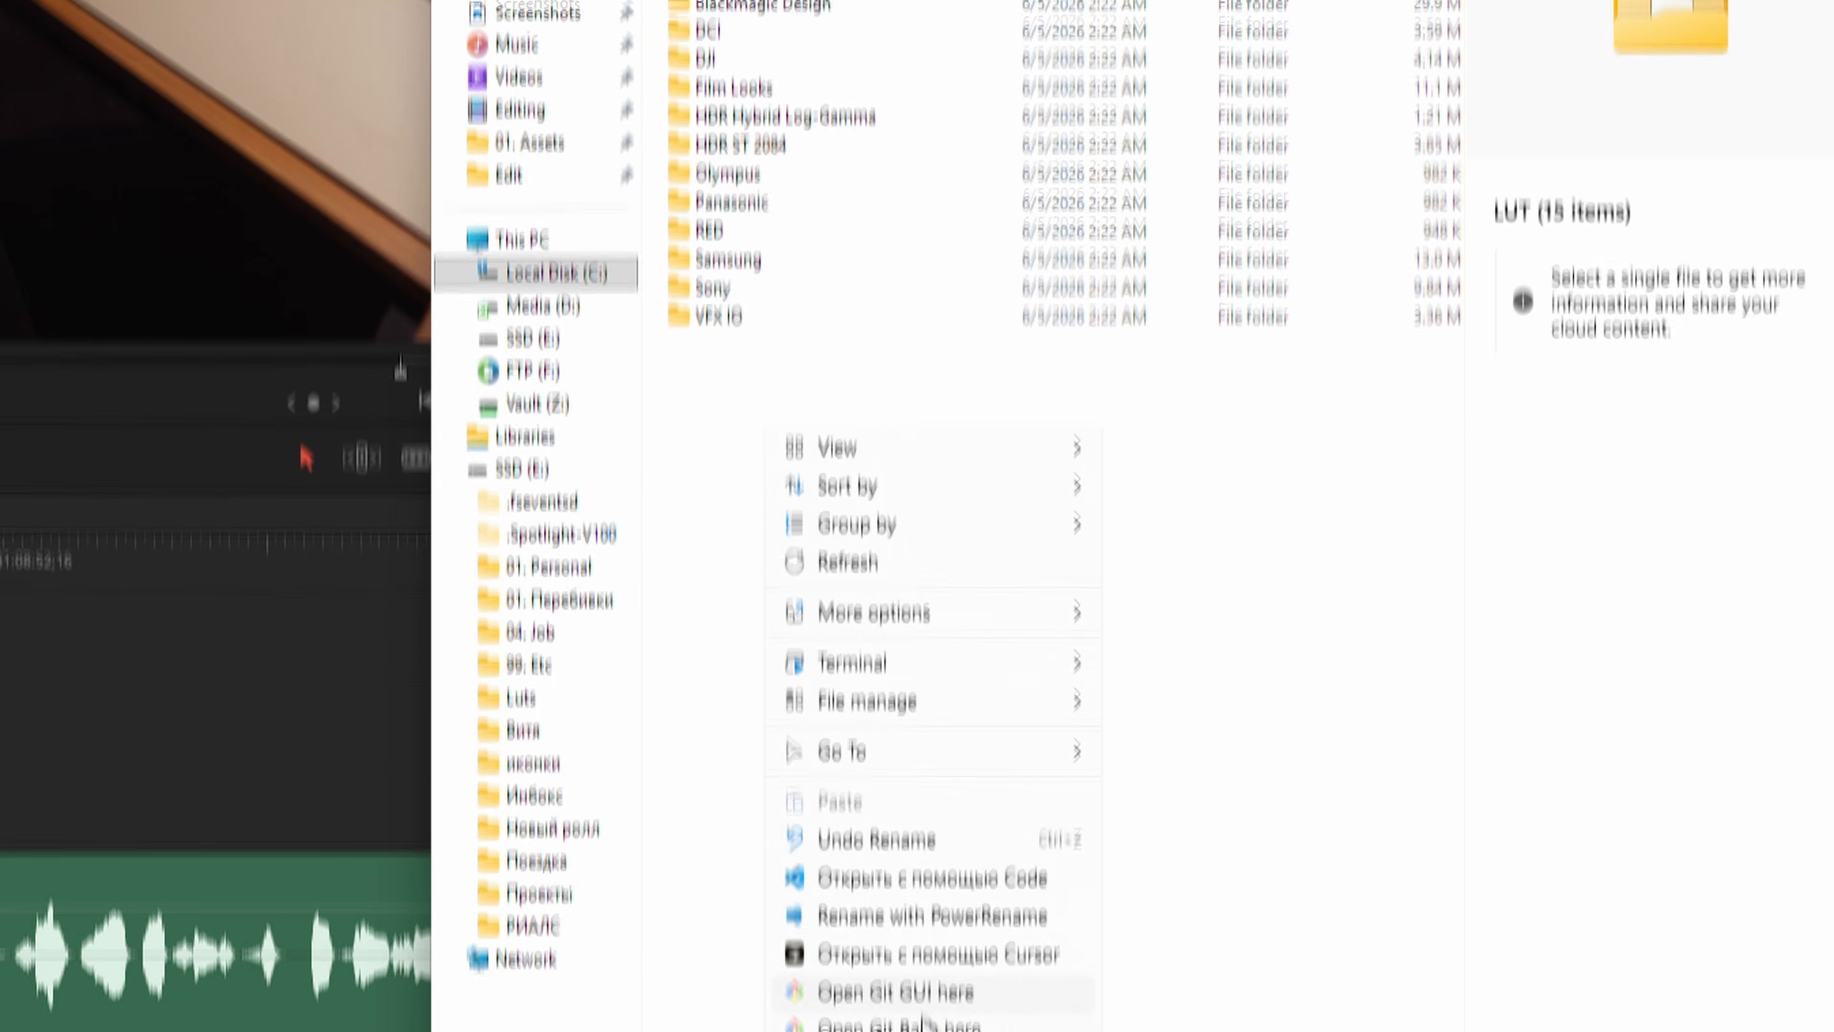
Drop the picked Own Luts folder into DaVinci Resolve's LUT folder as a symbolic link
mouse_move(880, 866)
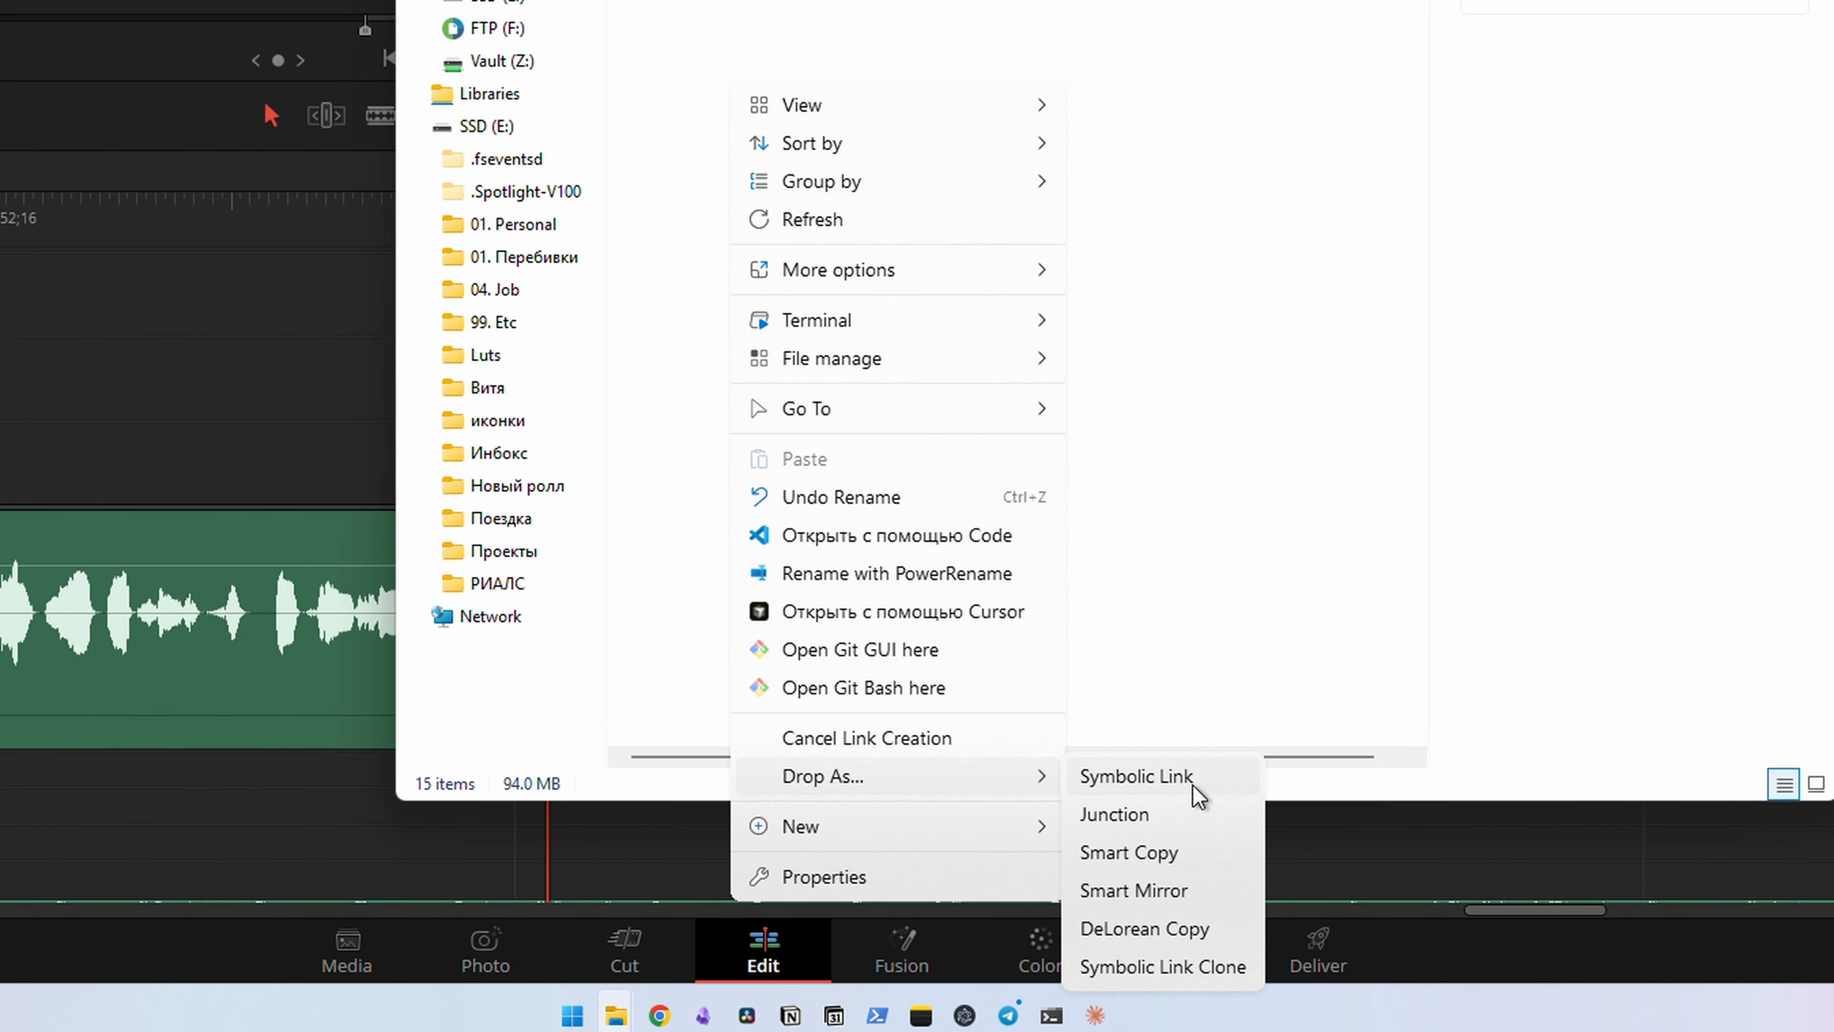
click(1194, 788)
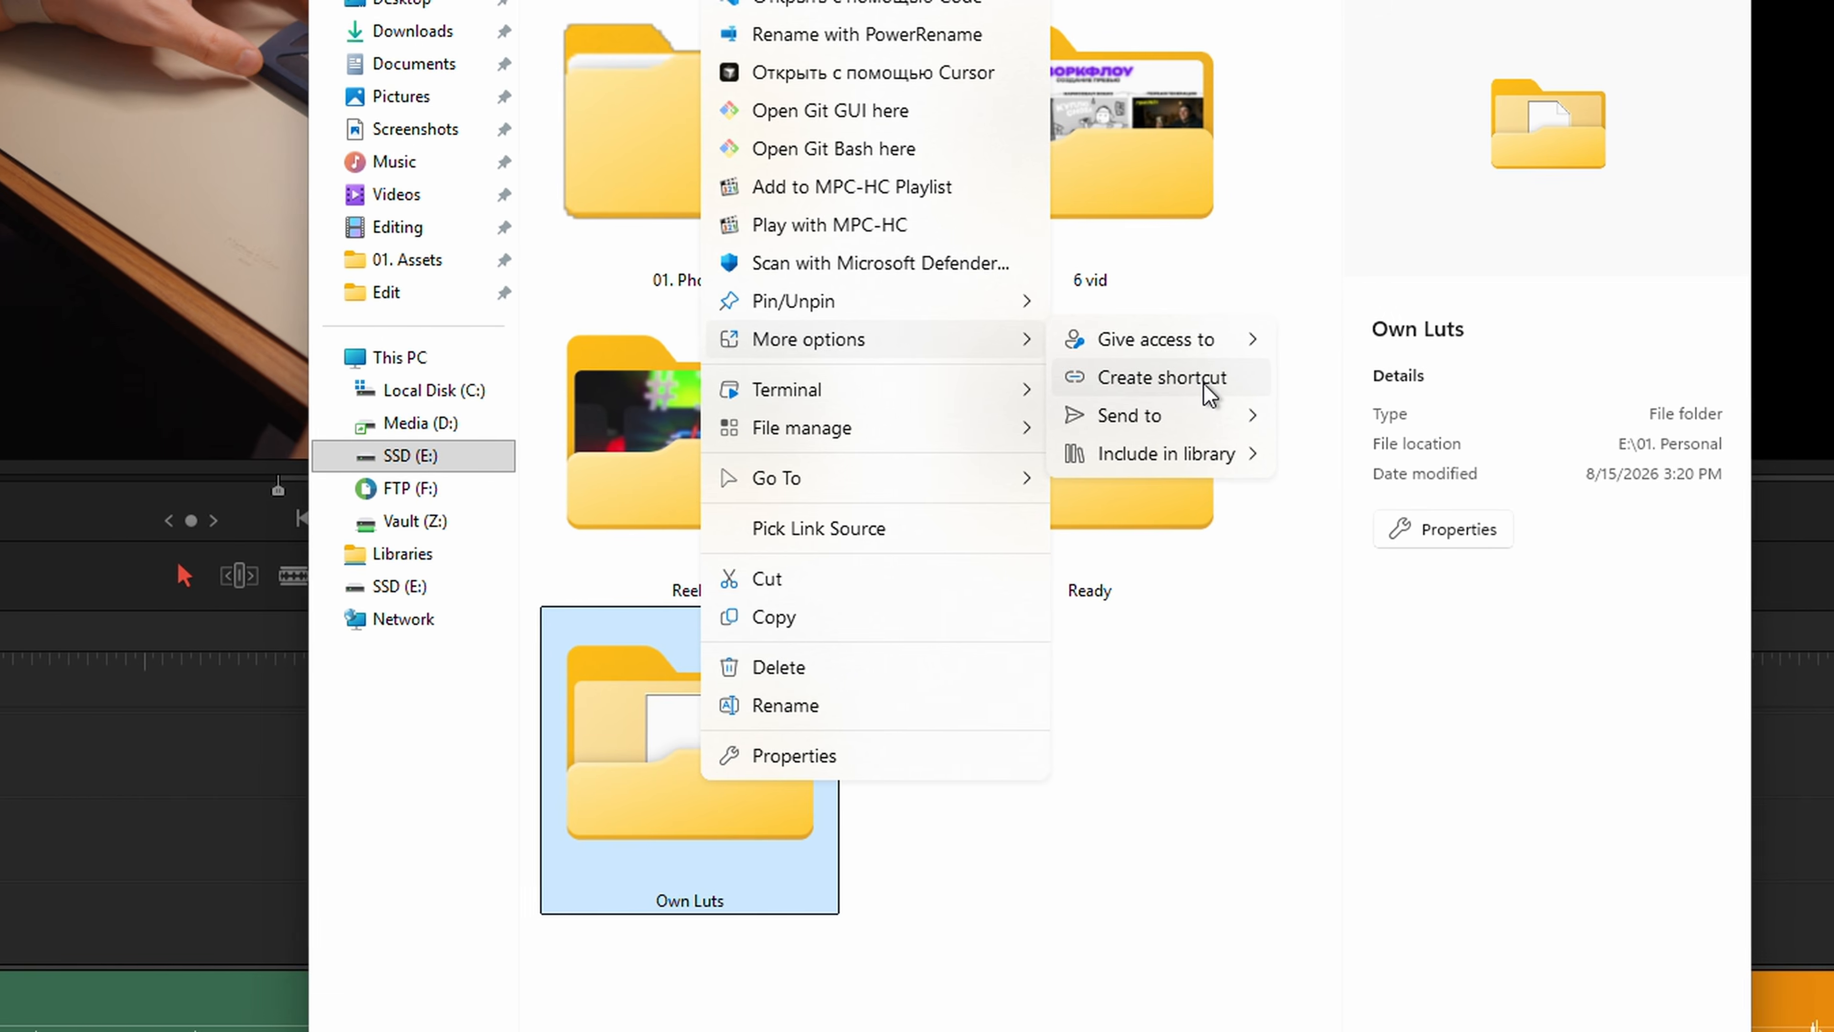
Create an ordinary shortcut to the Own Luts folder and paste it into DaVinci Resolve's LUT folder
click(1202, 395)
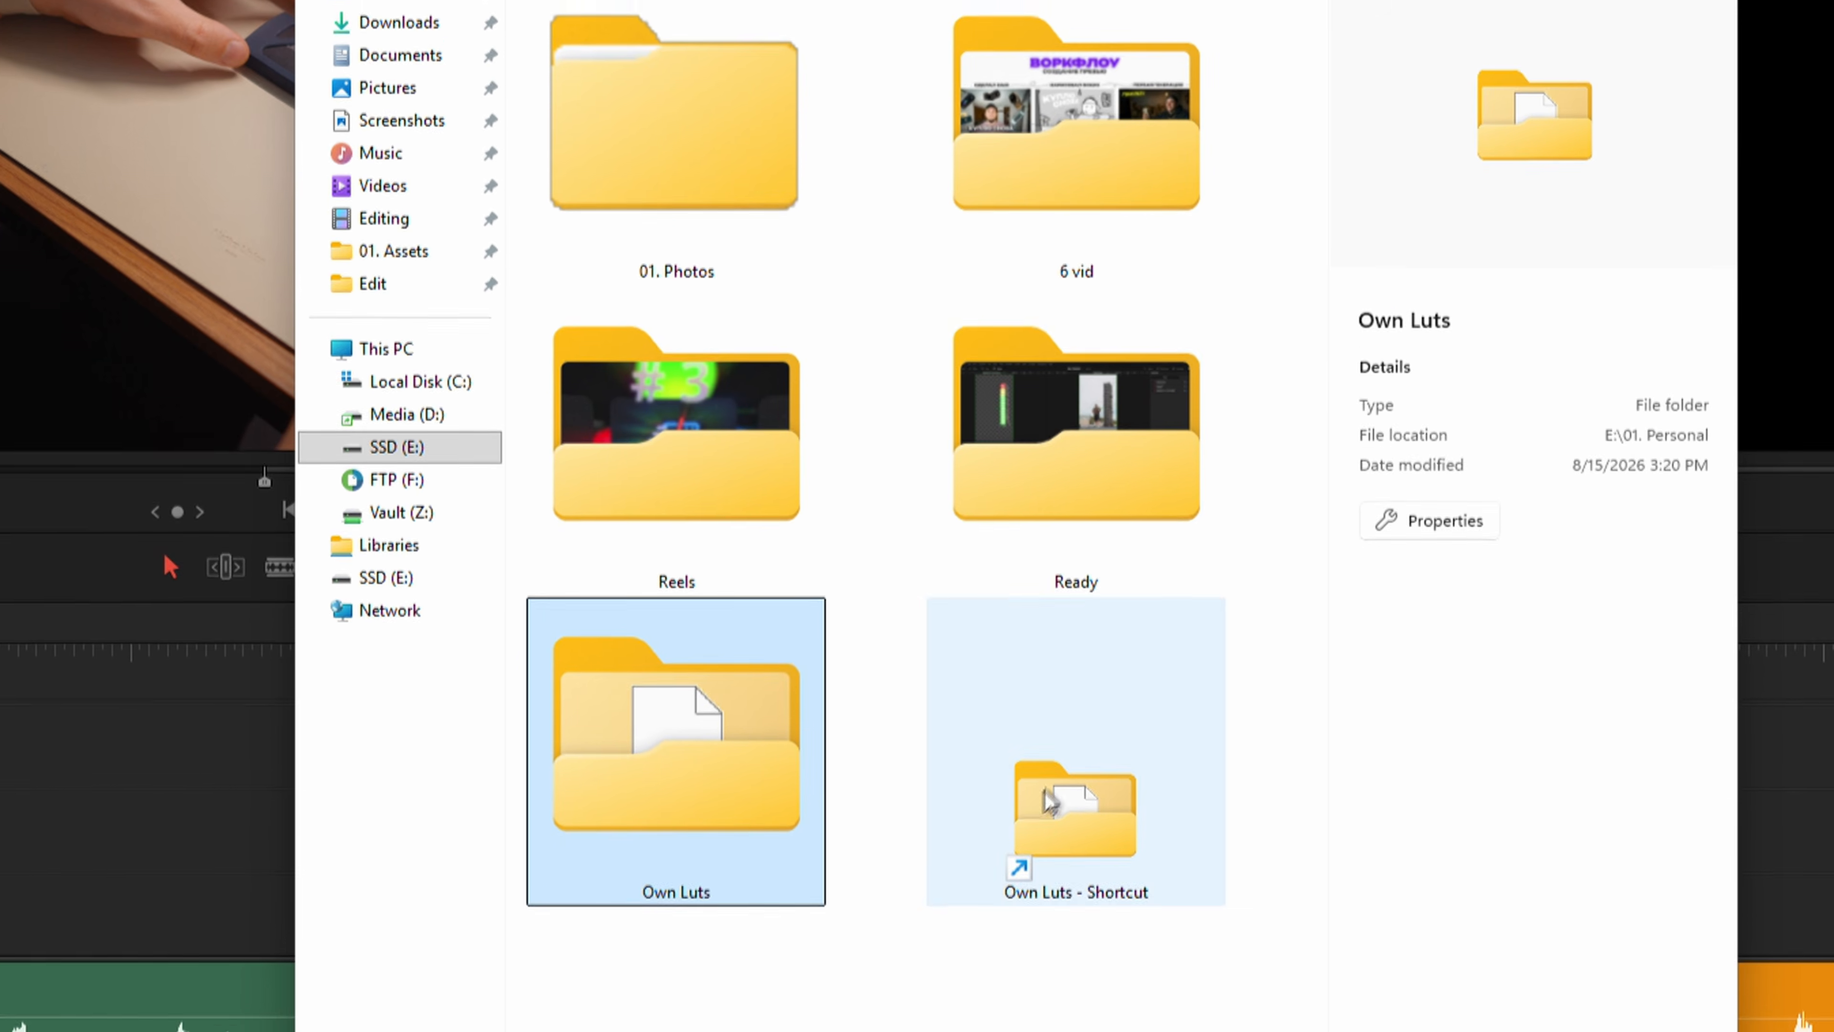
click(1075, 823)
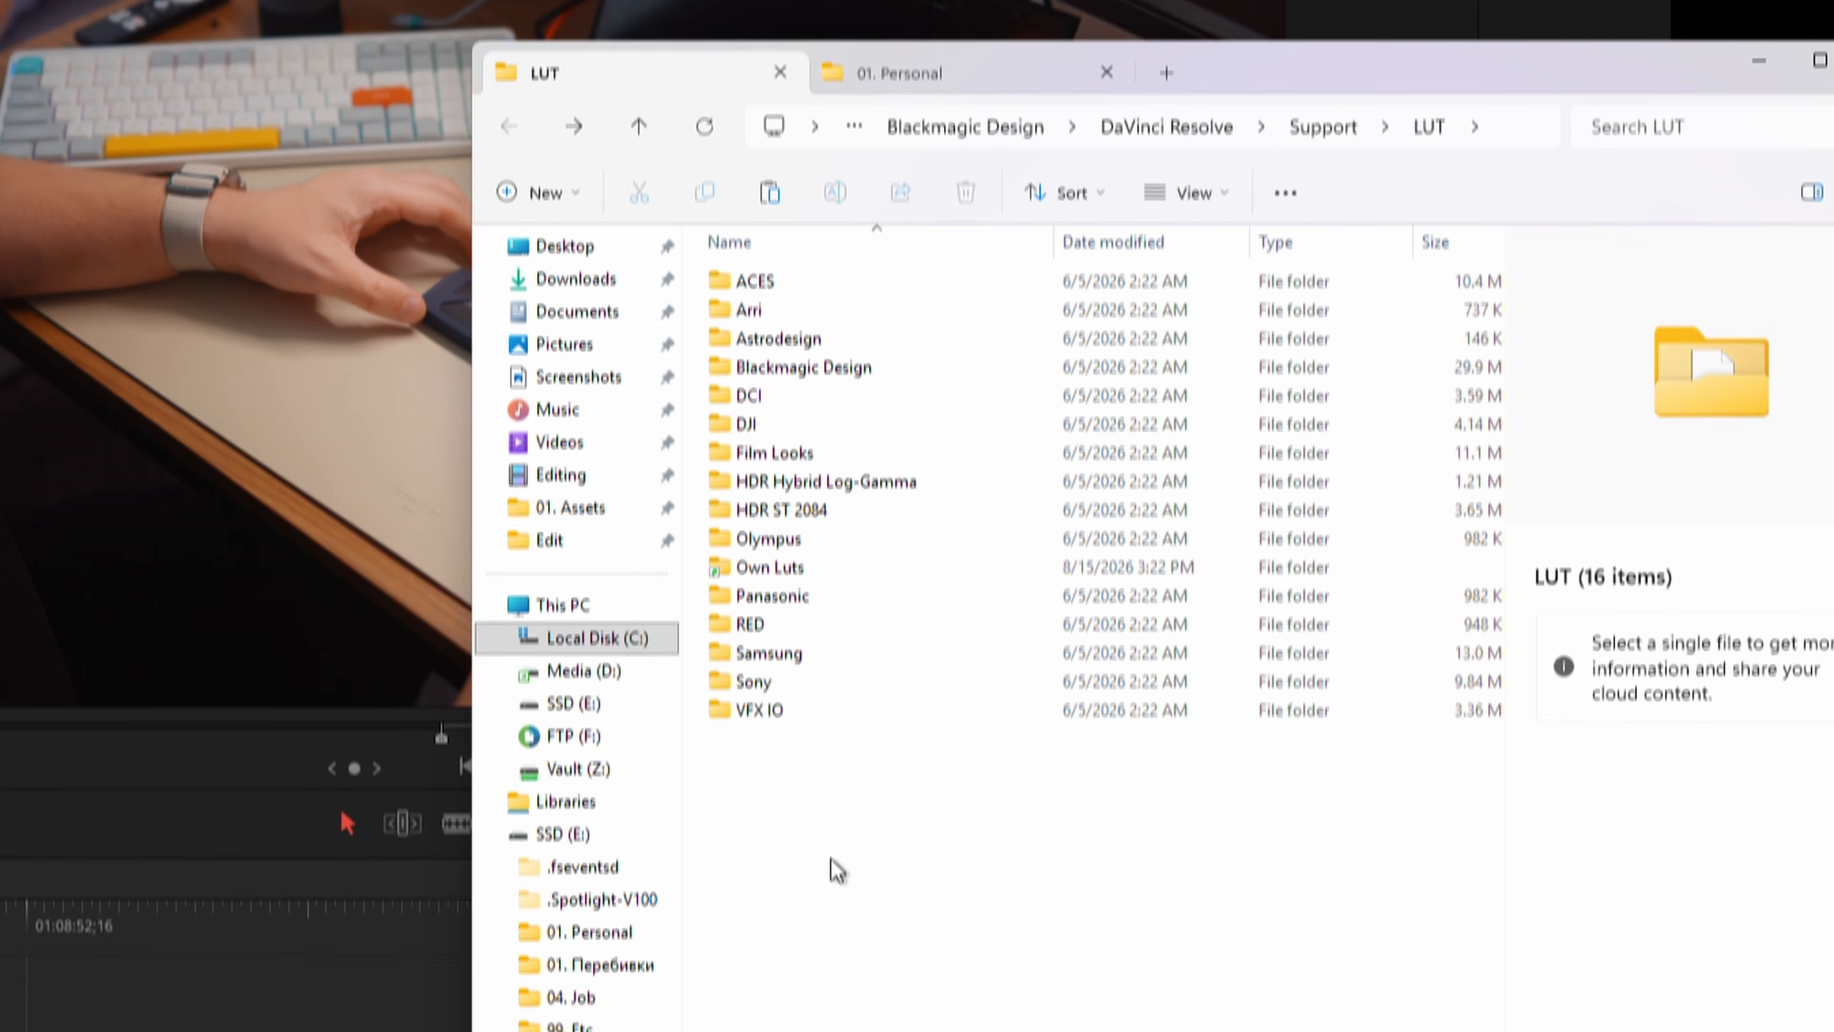
key(ctrl+v)
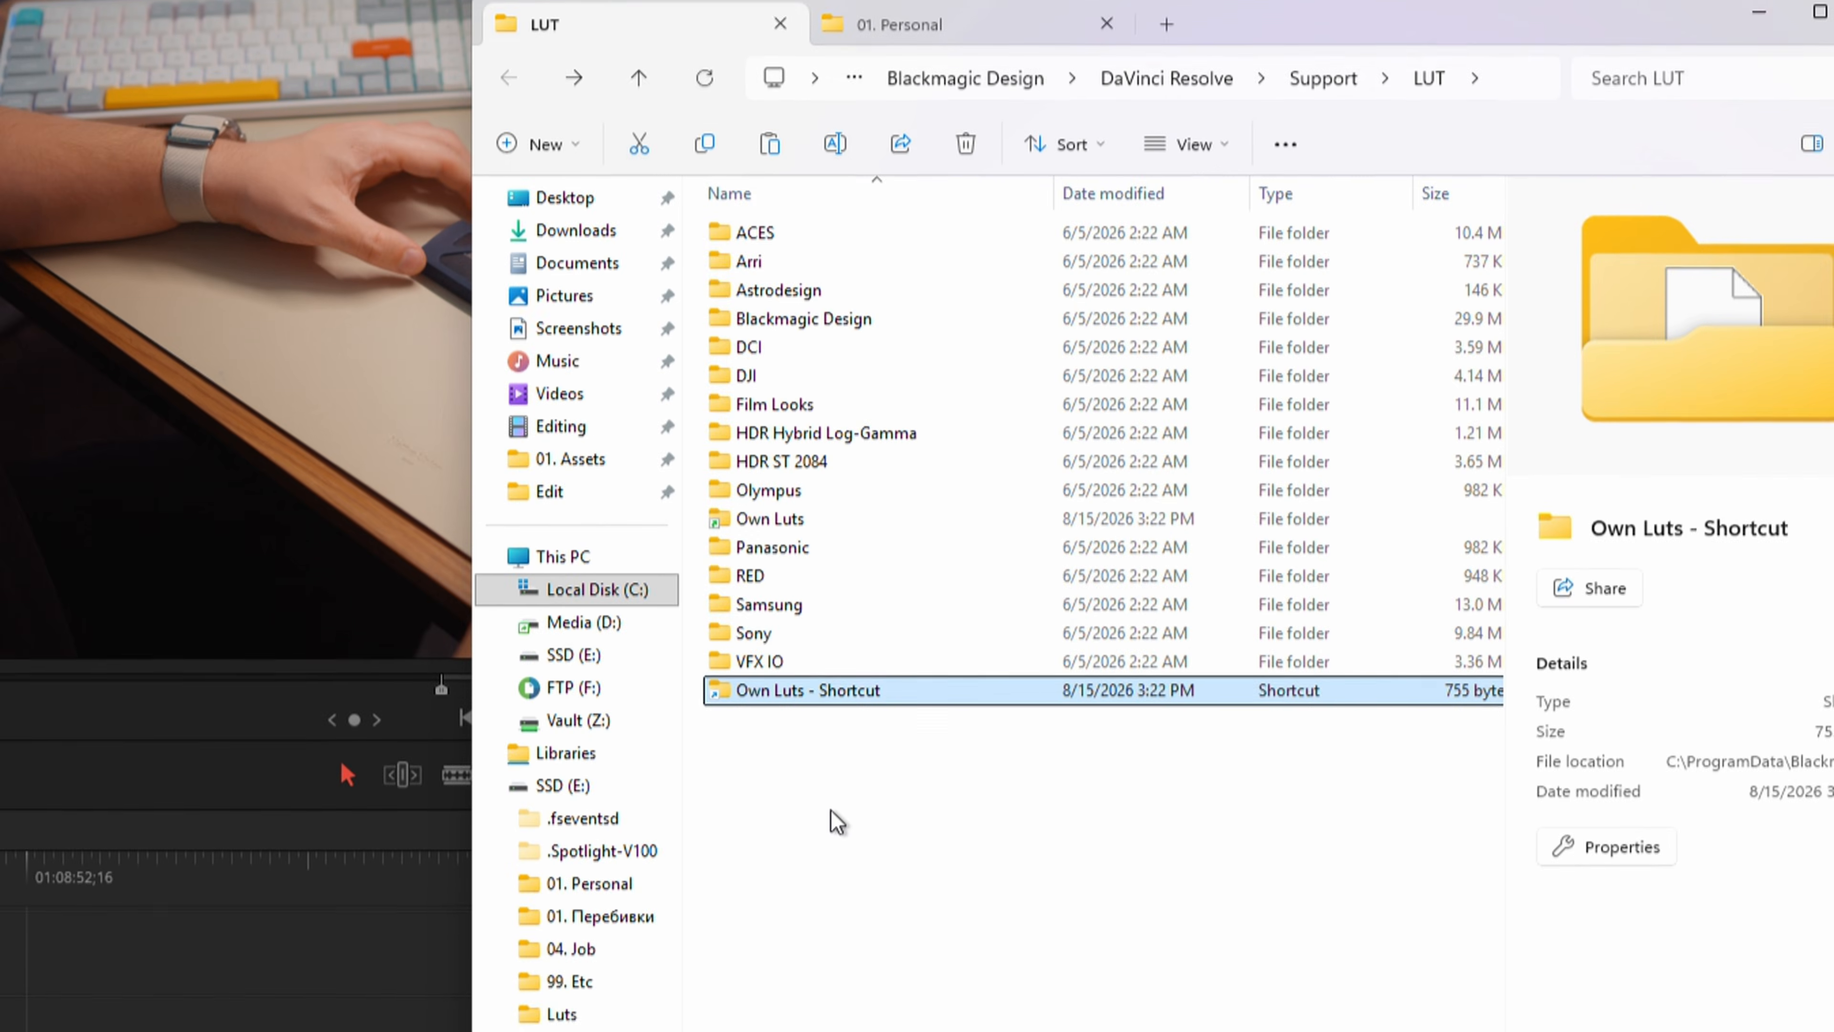
Open the Own Luts shortcut, return to the LUT folder, and open the Own Luts symbolic link to compare their paths
double_click(814, 697)
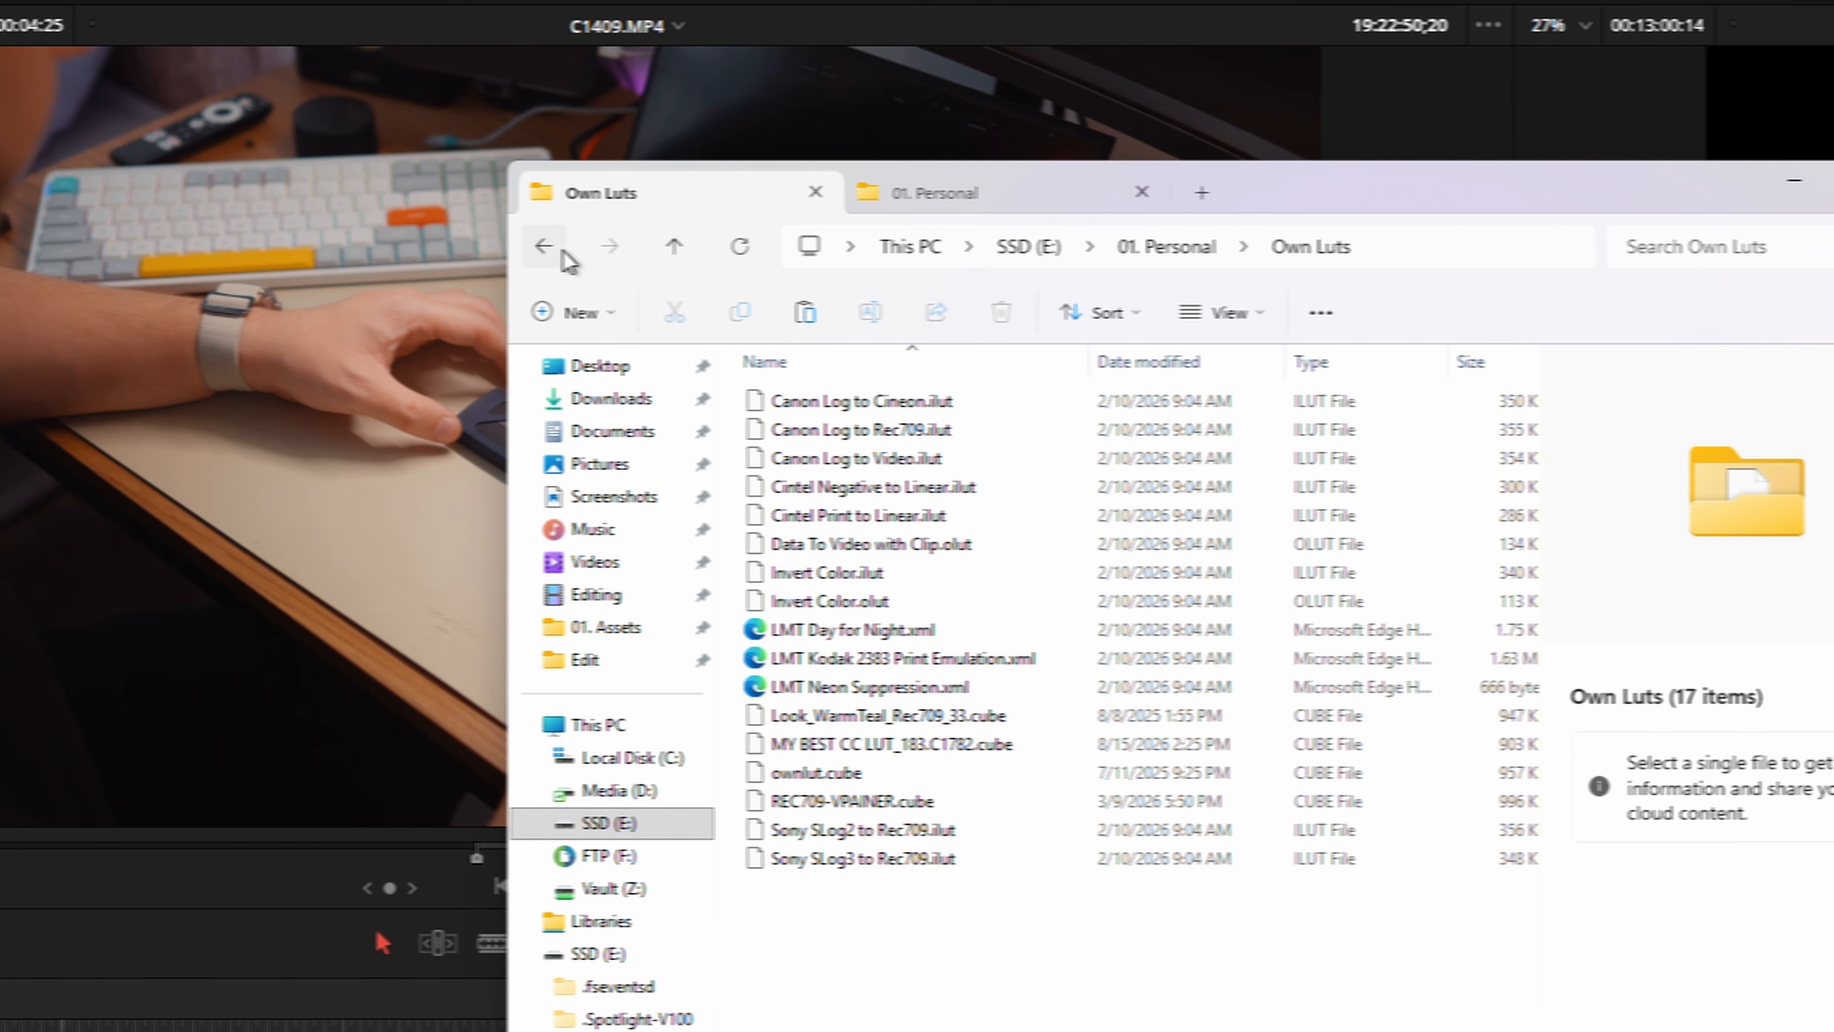
click(417, 246)
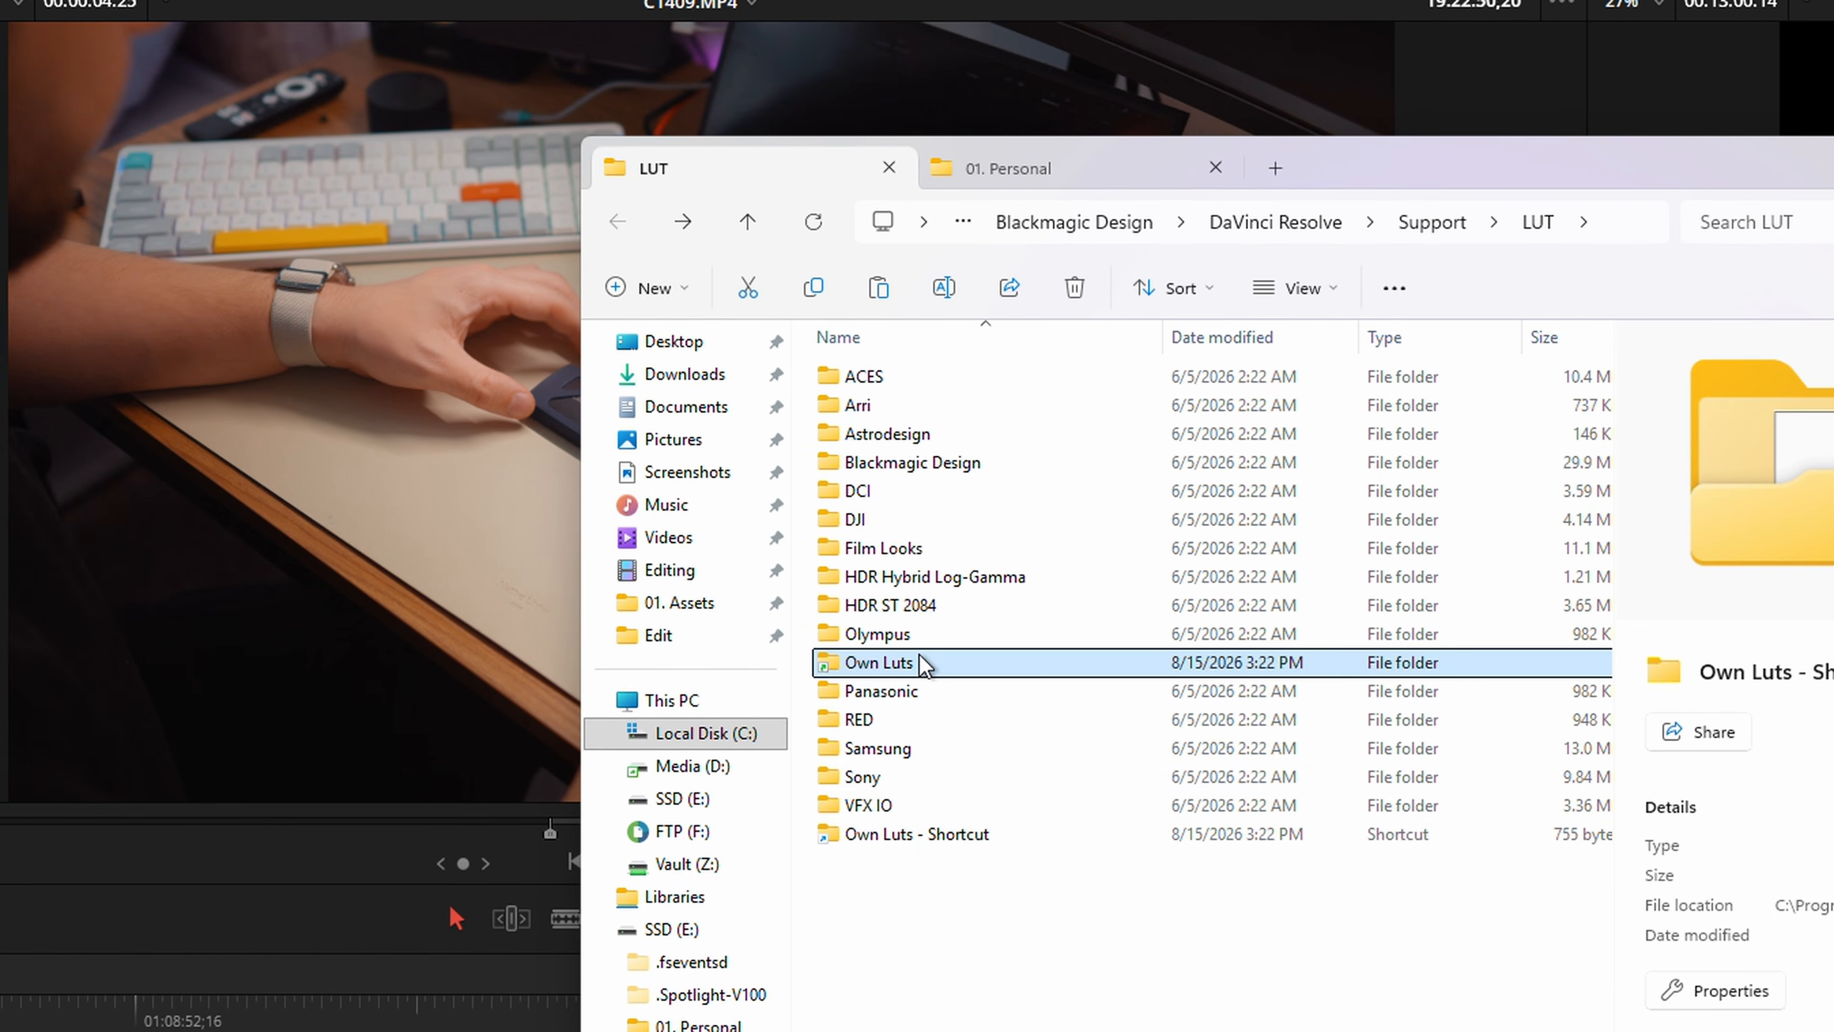
double_click(918, 654)
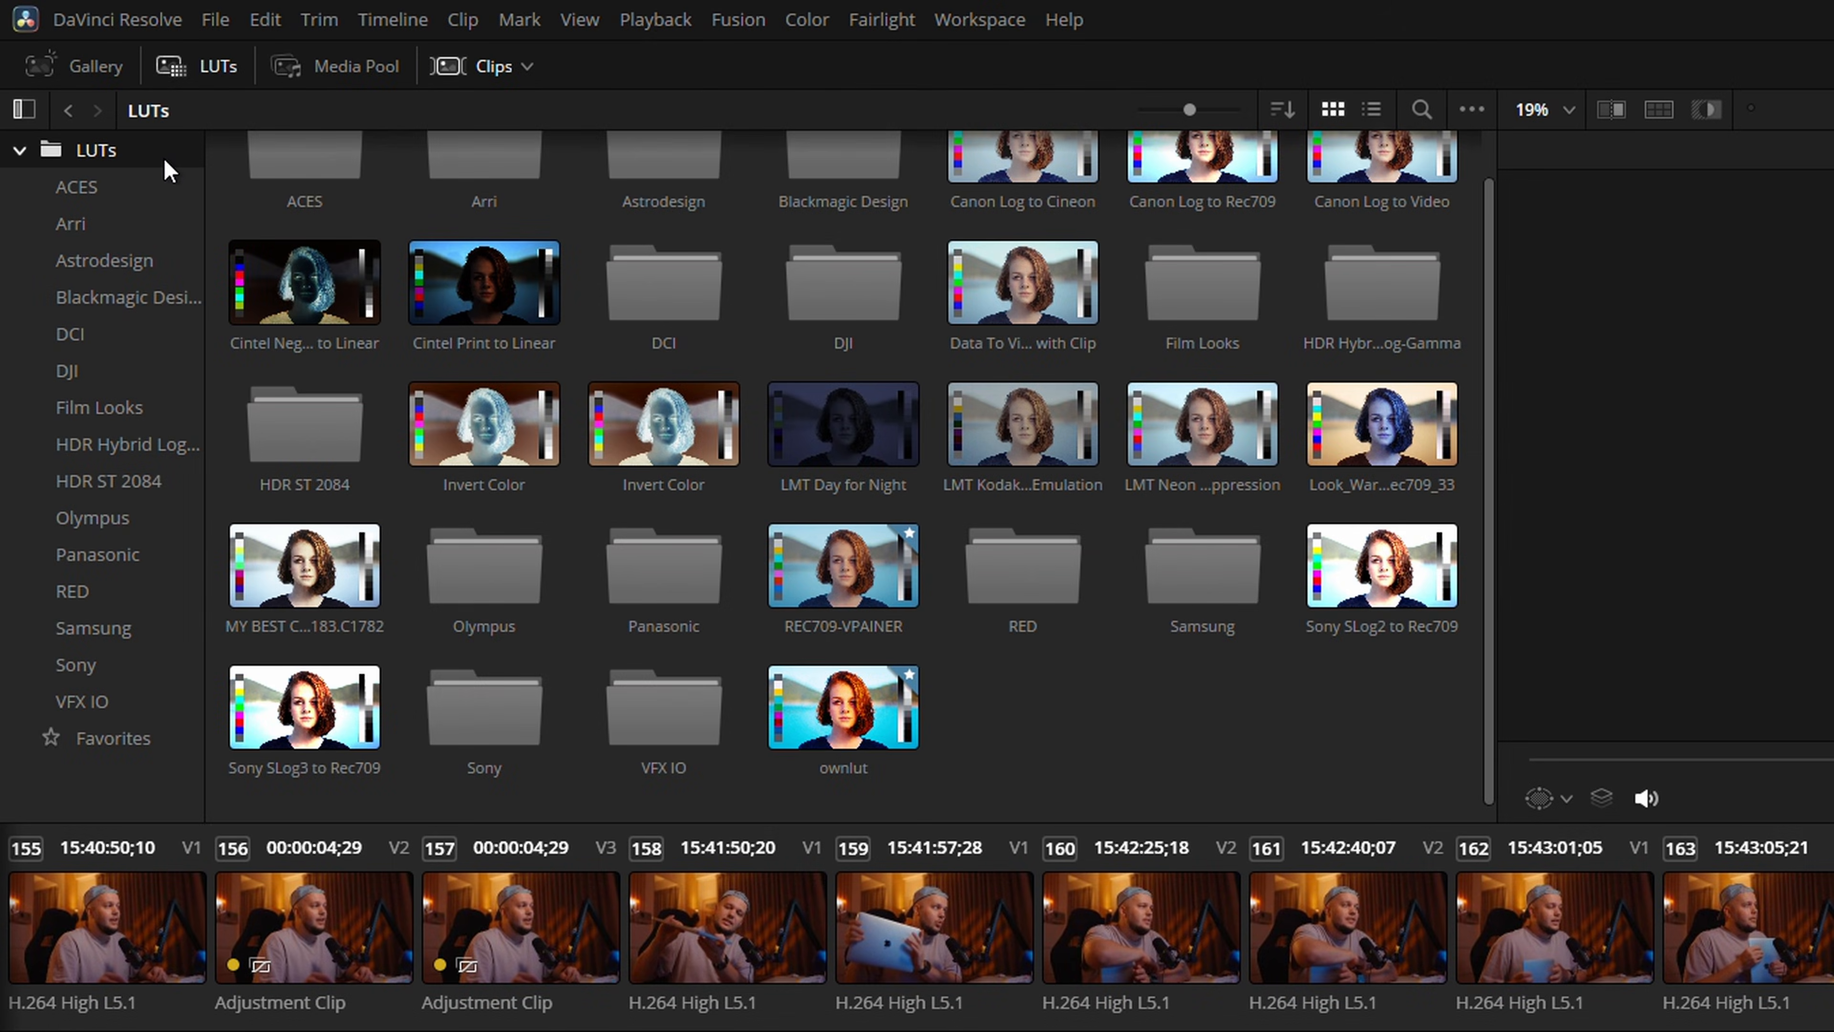
Examine the Own Luts and Own Luts - Shortcut folders in DaVinci Resolve's LUT library
click(163, 158)
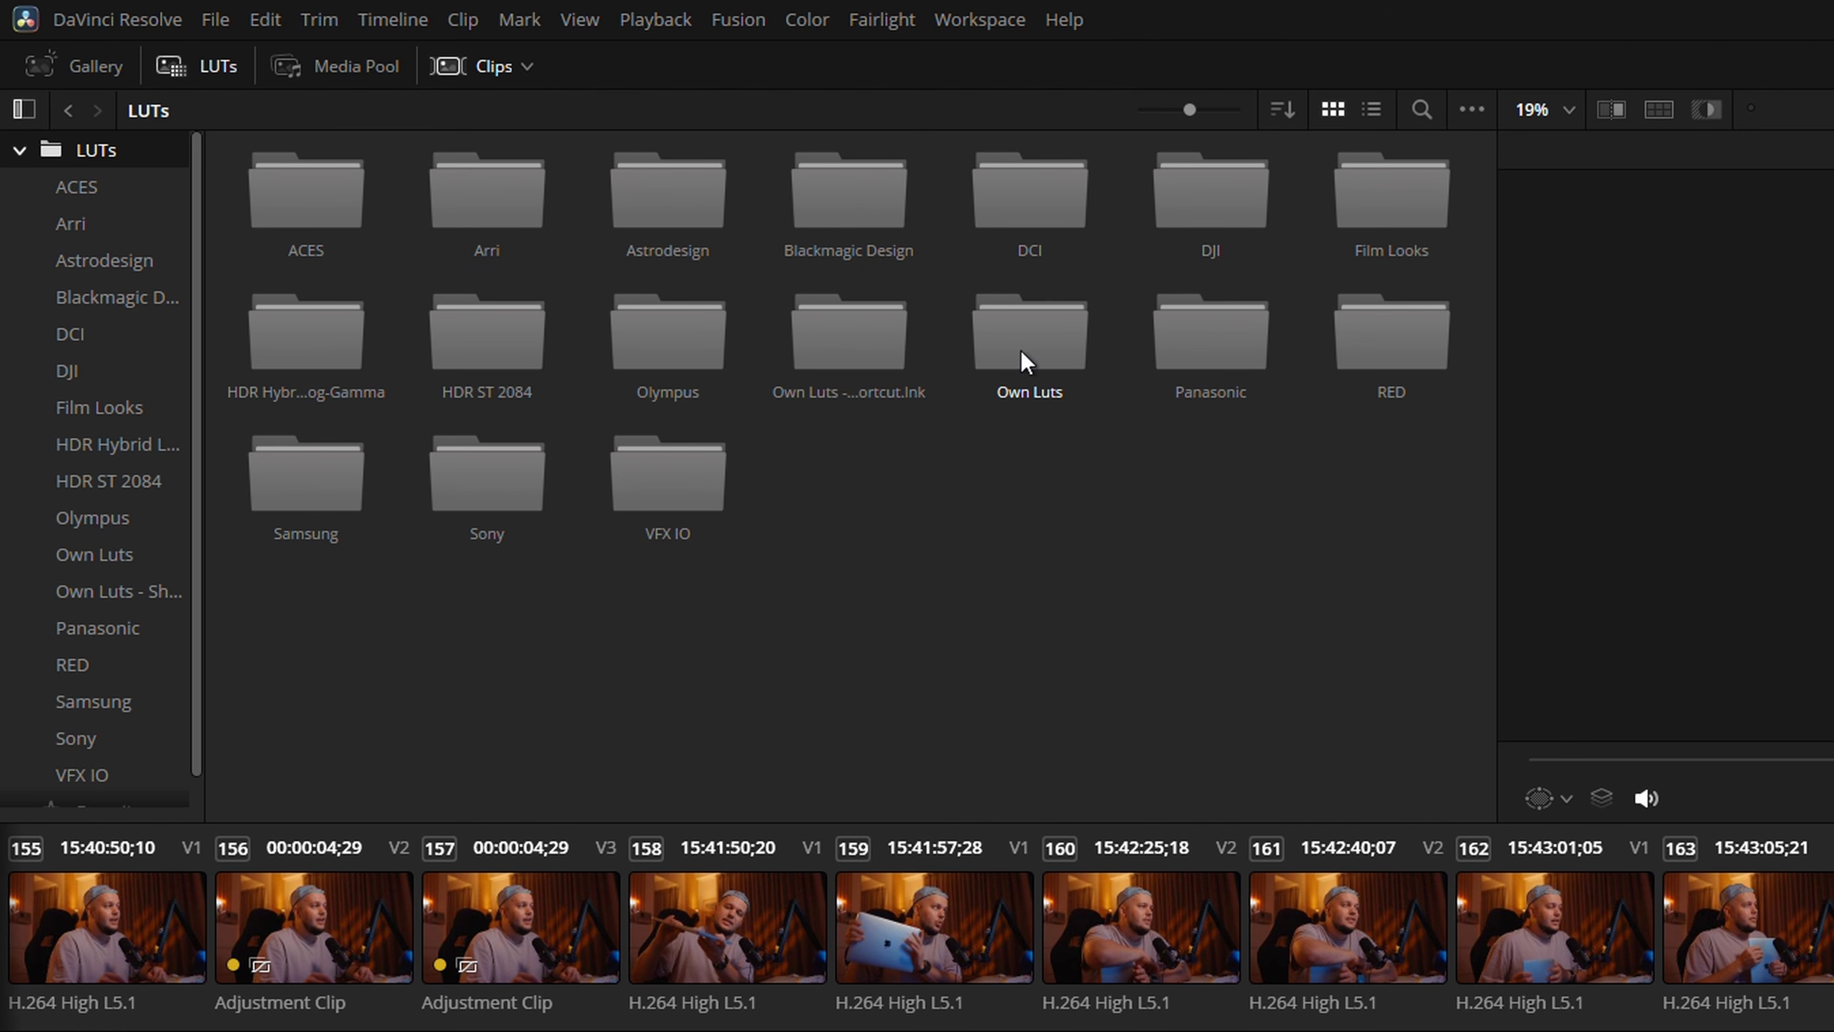
double_click(1031, 333)
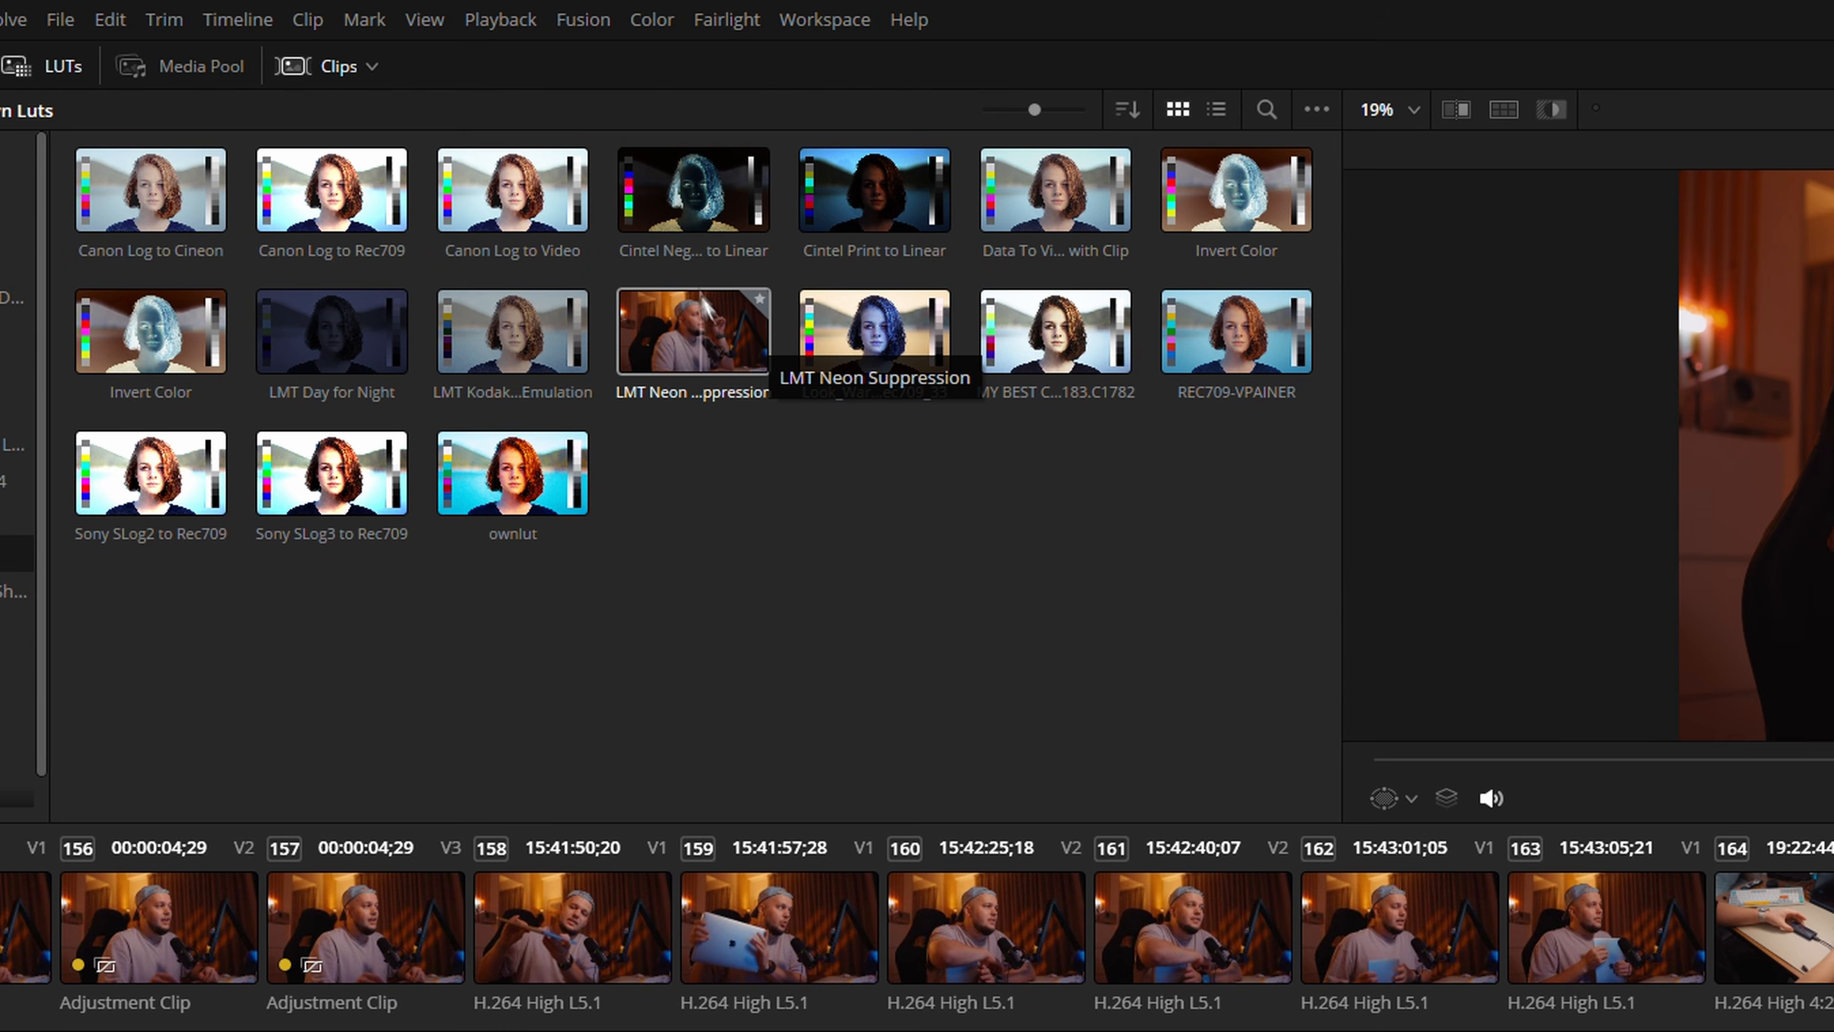
click(64, 590)
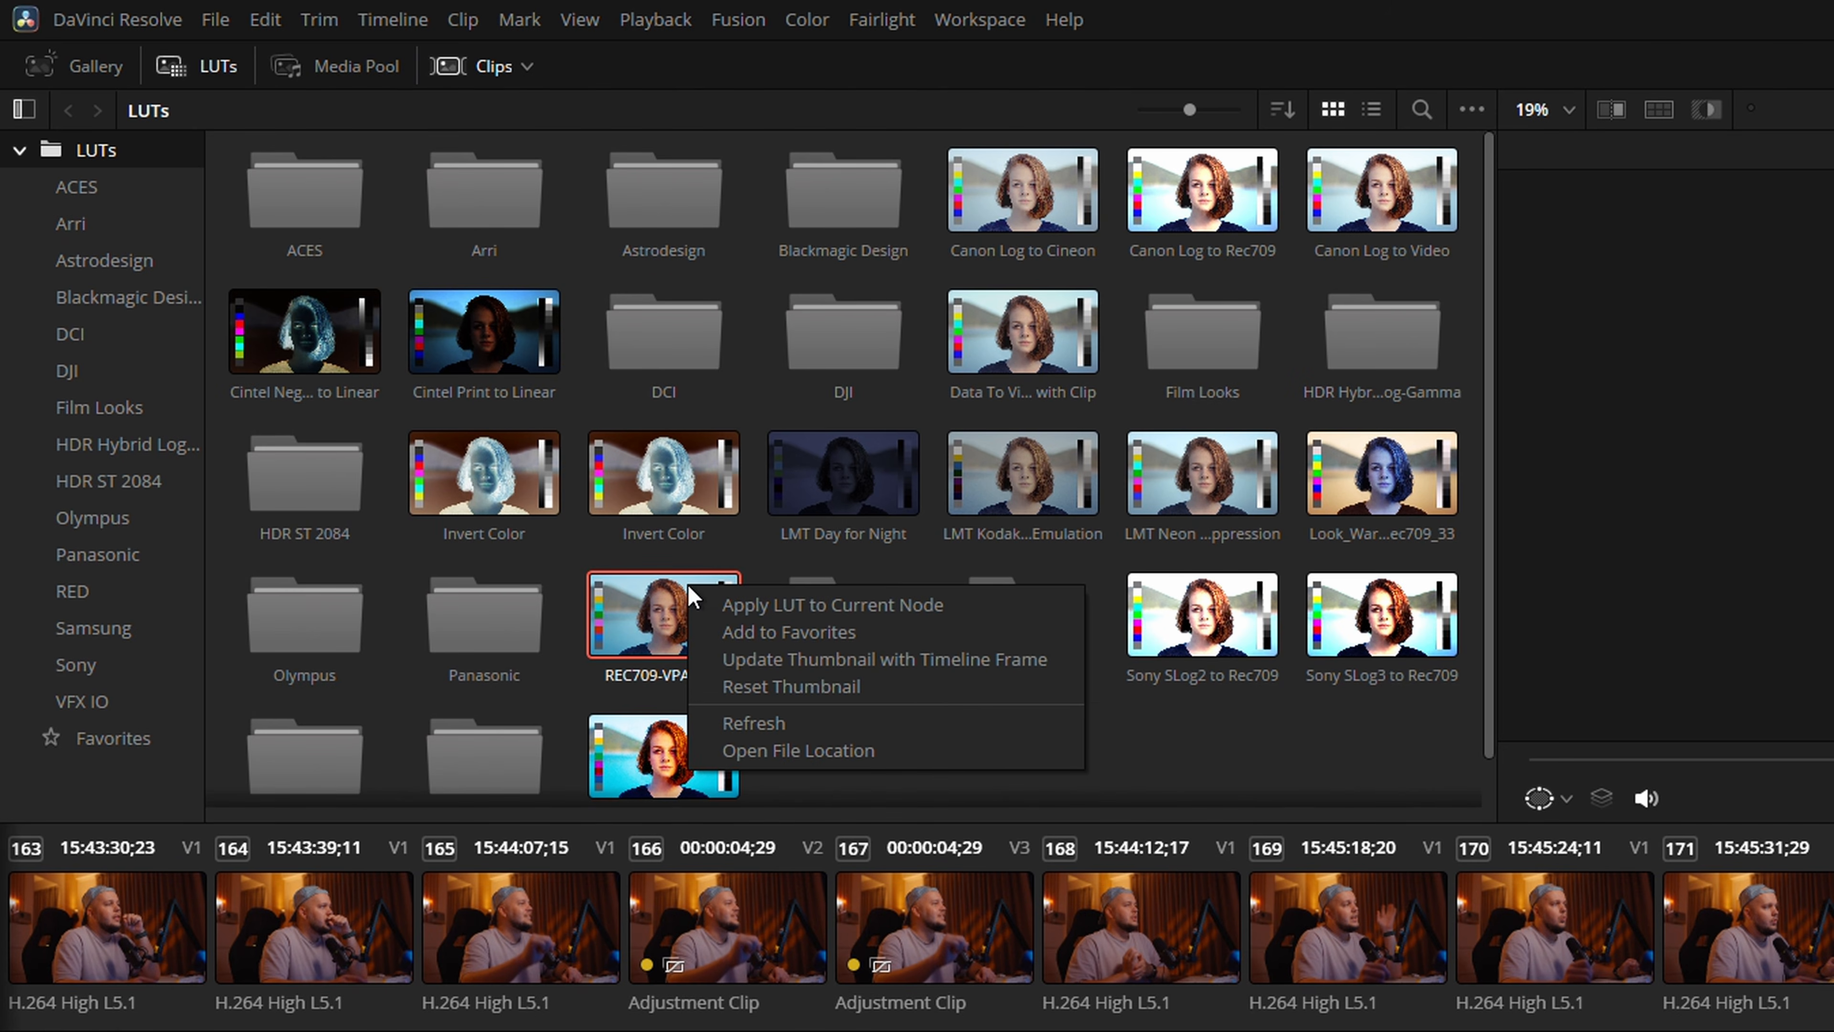
Add the REC709-VPAINER and ownlut LUTs to the favorites and show the Favorites collection
click(732, 631)
right_click(685, 762)
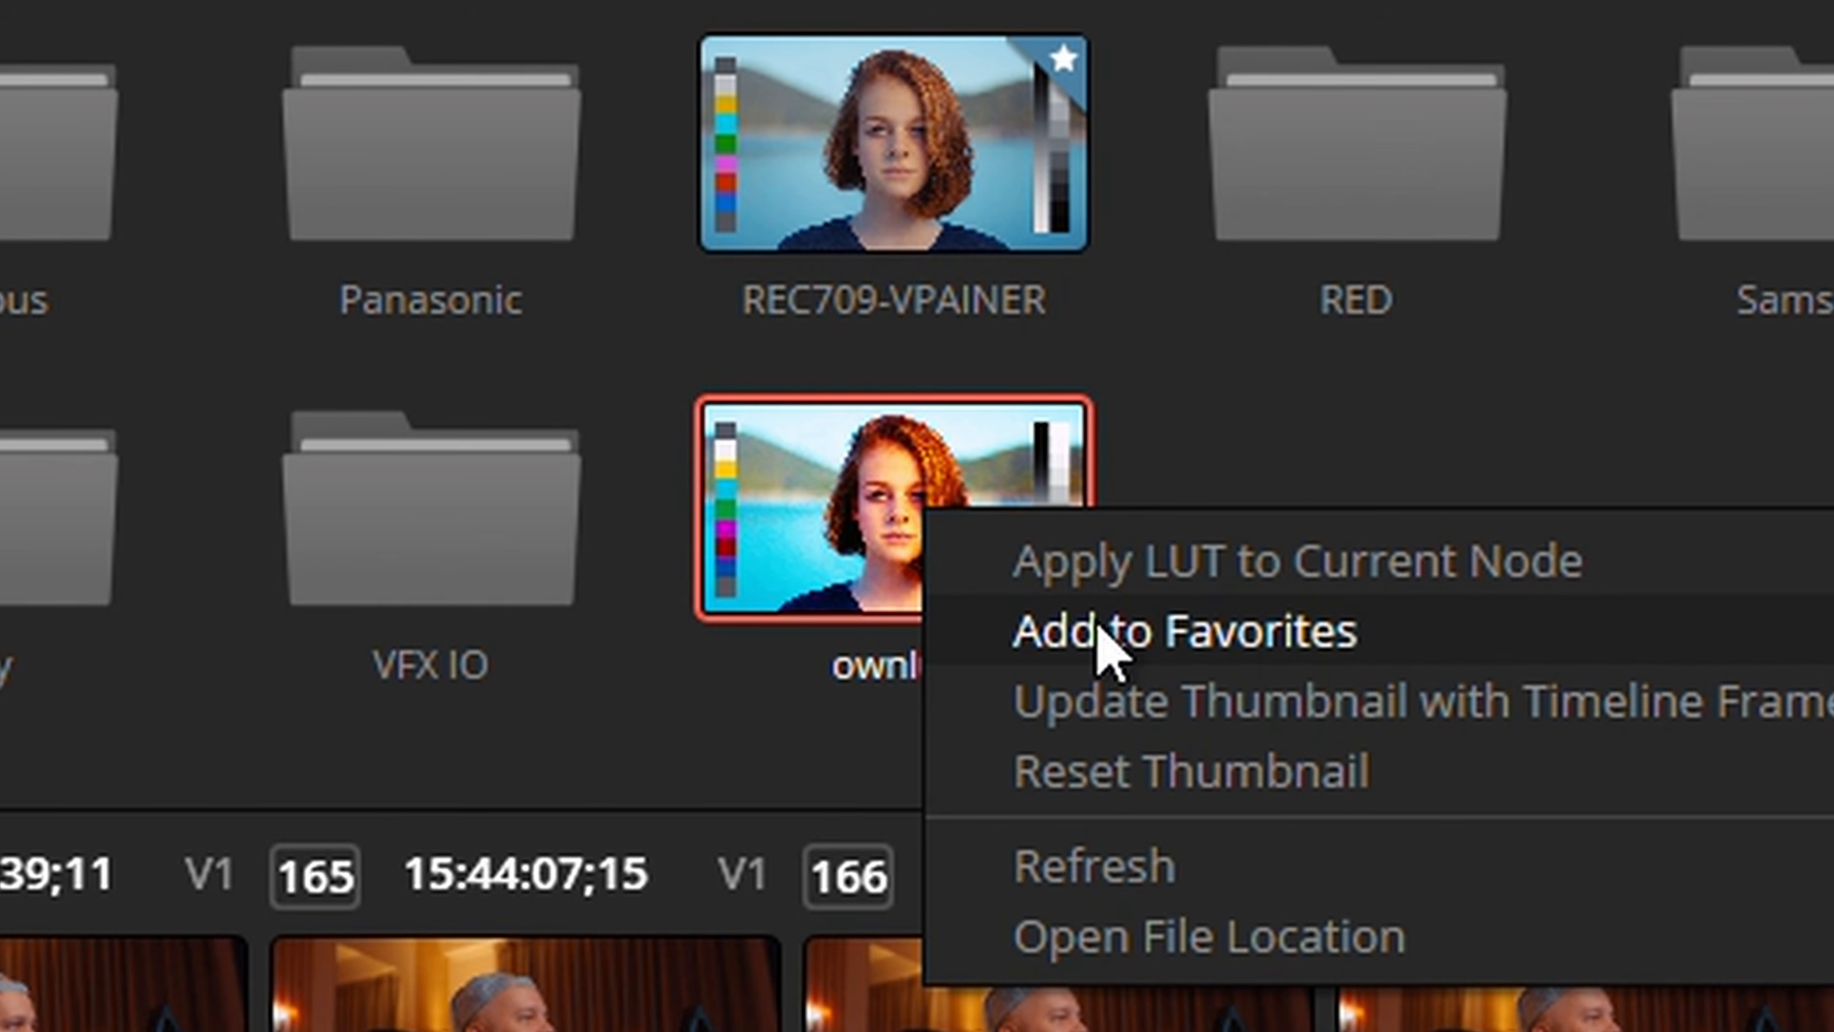
click(743, 812)
click(187, 72)
click(188, 72)
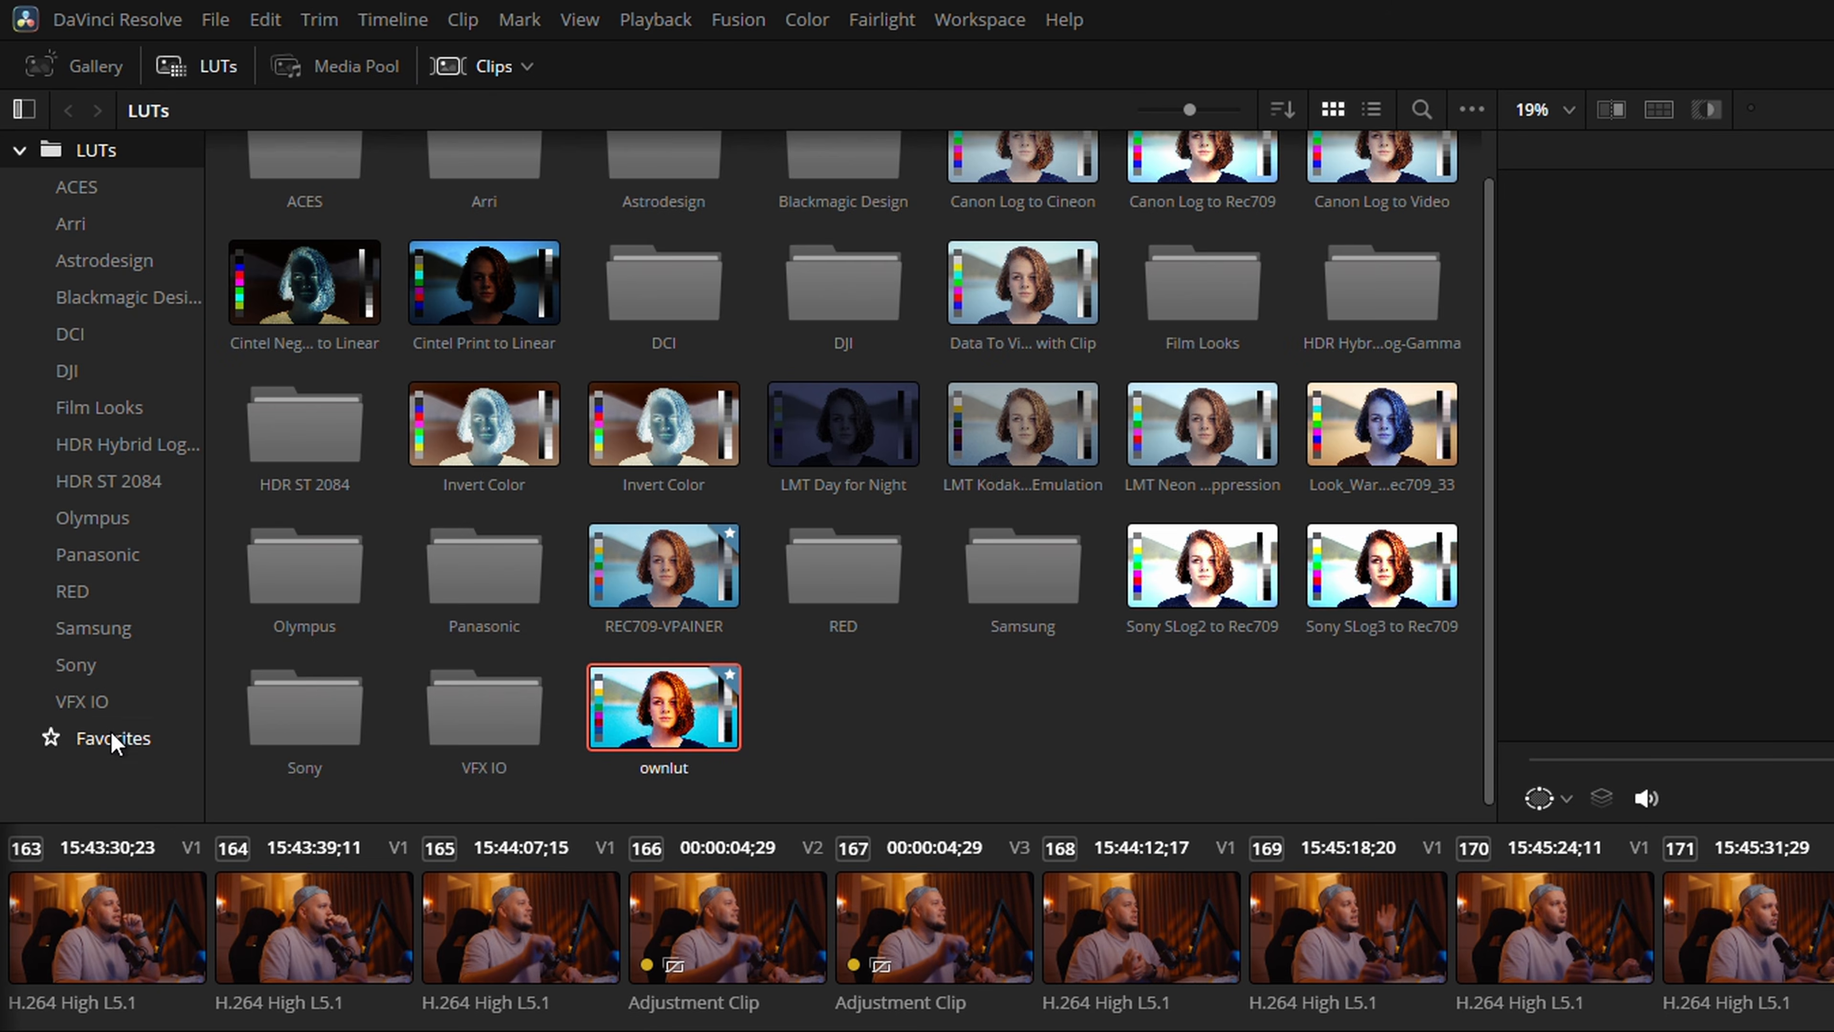
click(115, 740)
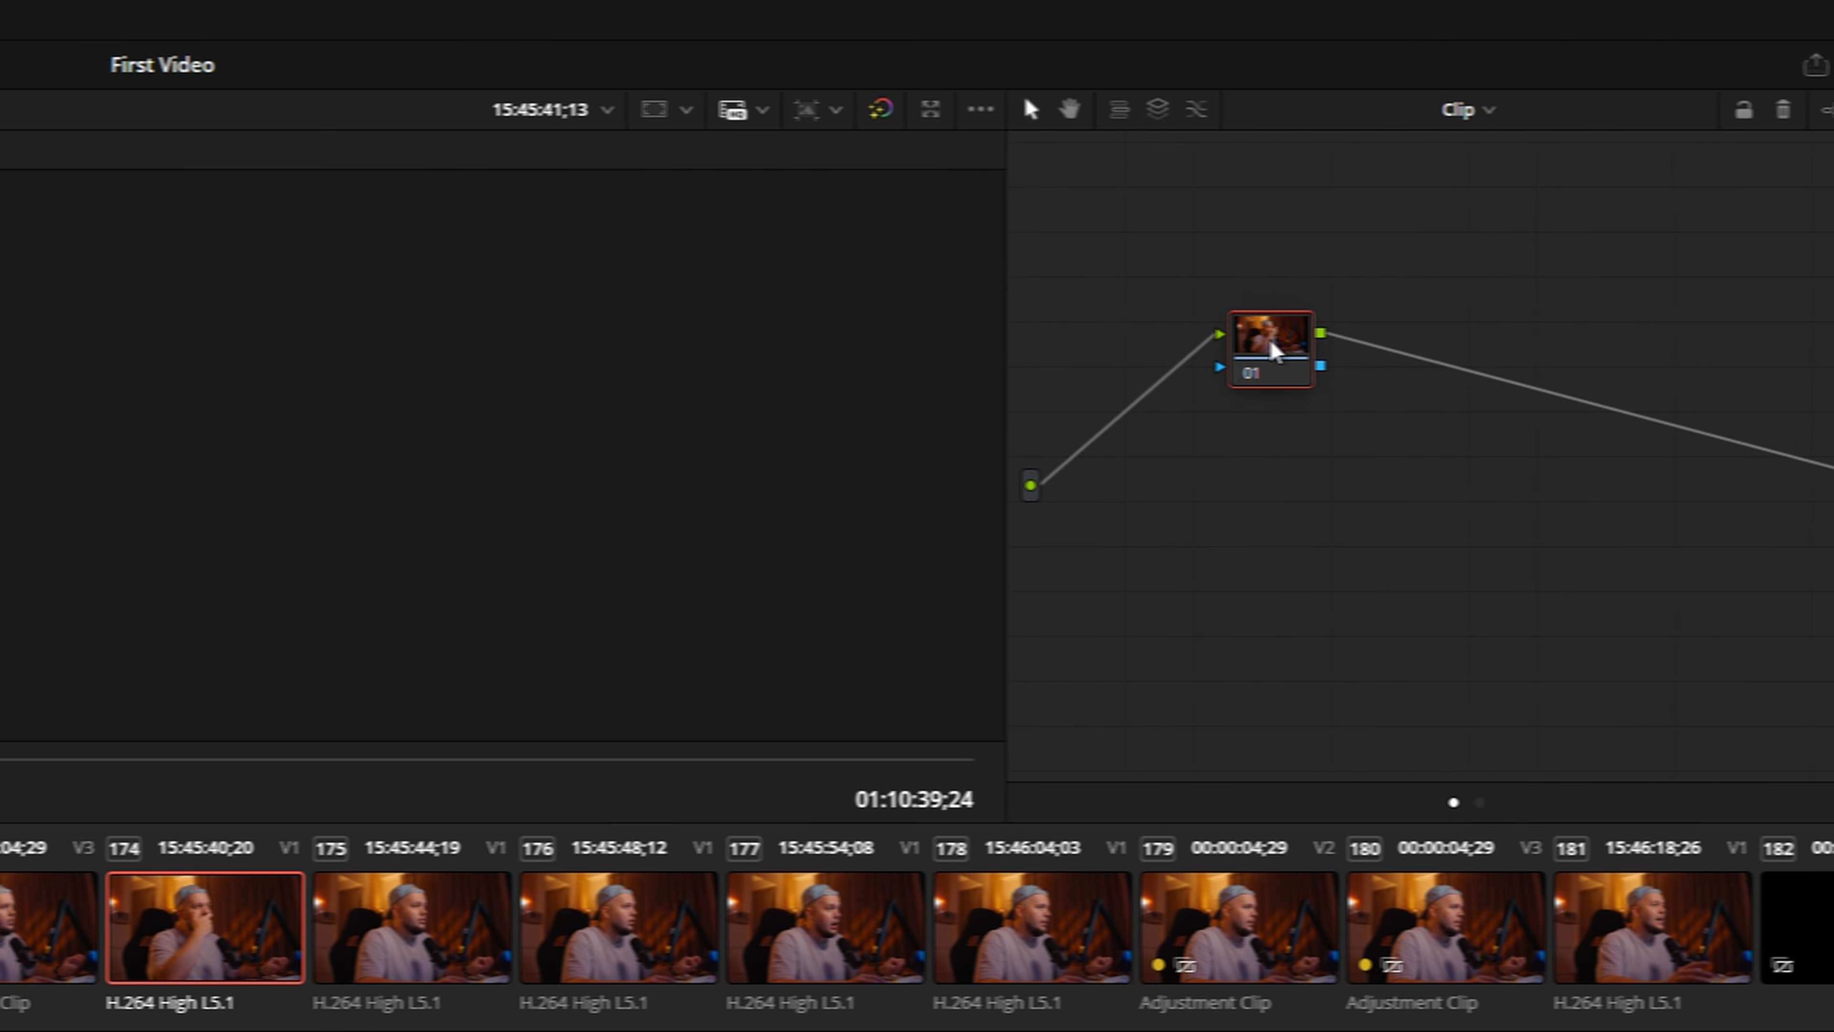
Apply the favorite LUT REC709-VPAINER to node 01 of clip 174
right_click(1462, 339)
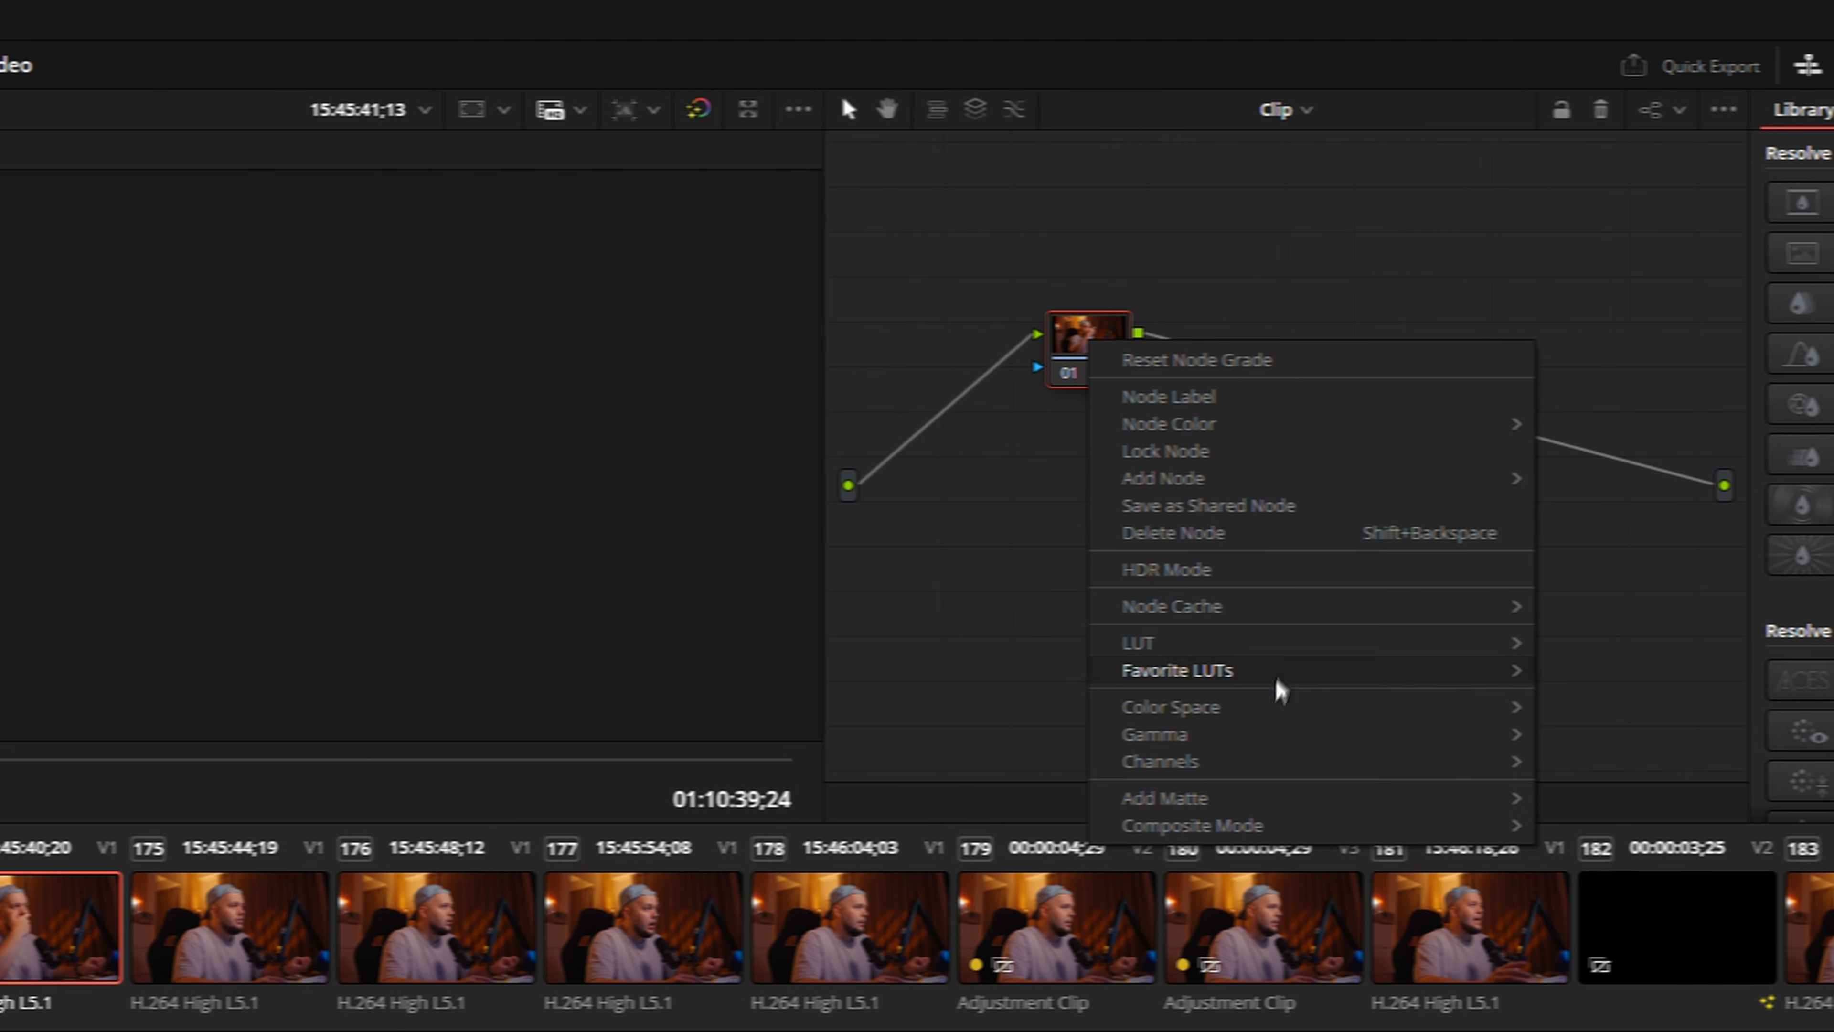
mouse_move(1300, 669)
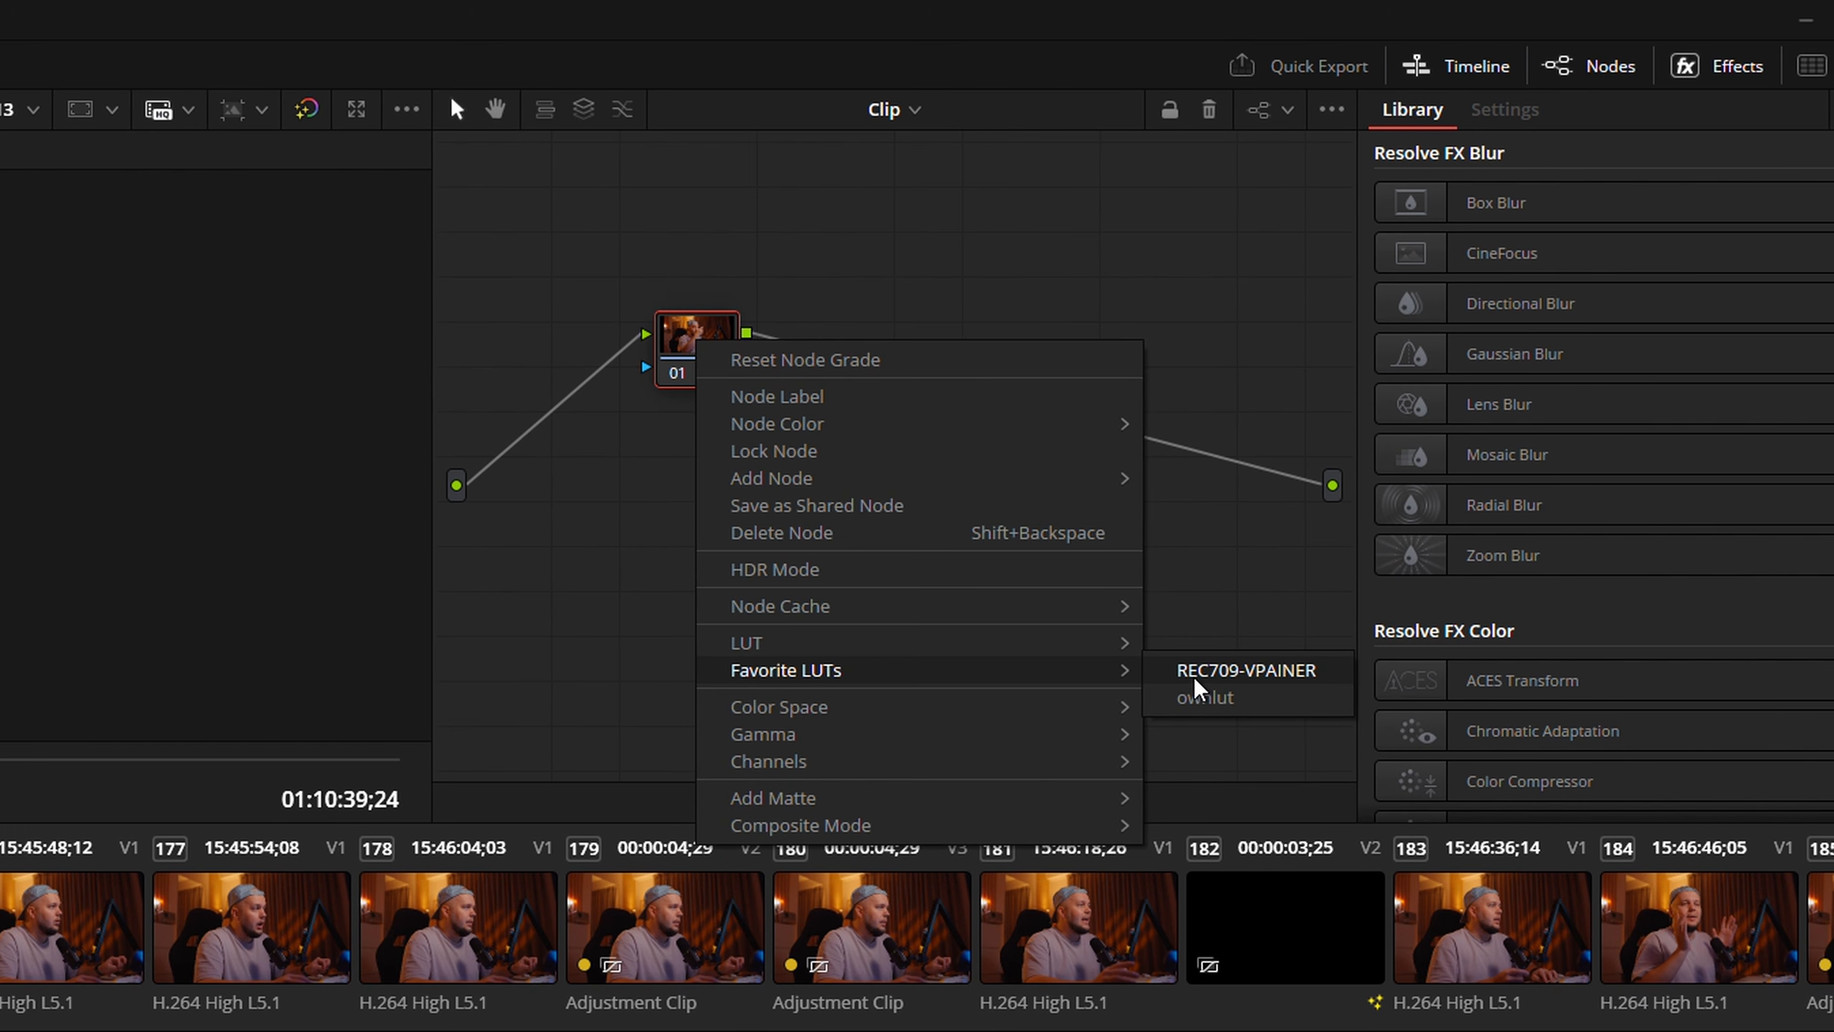
click(1197, 675)
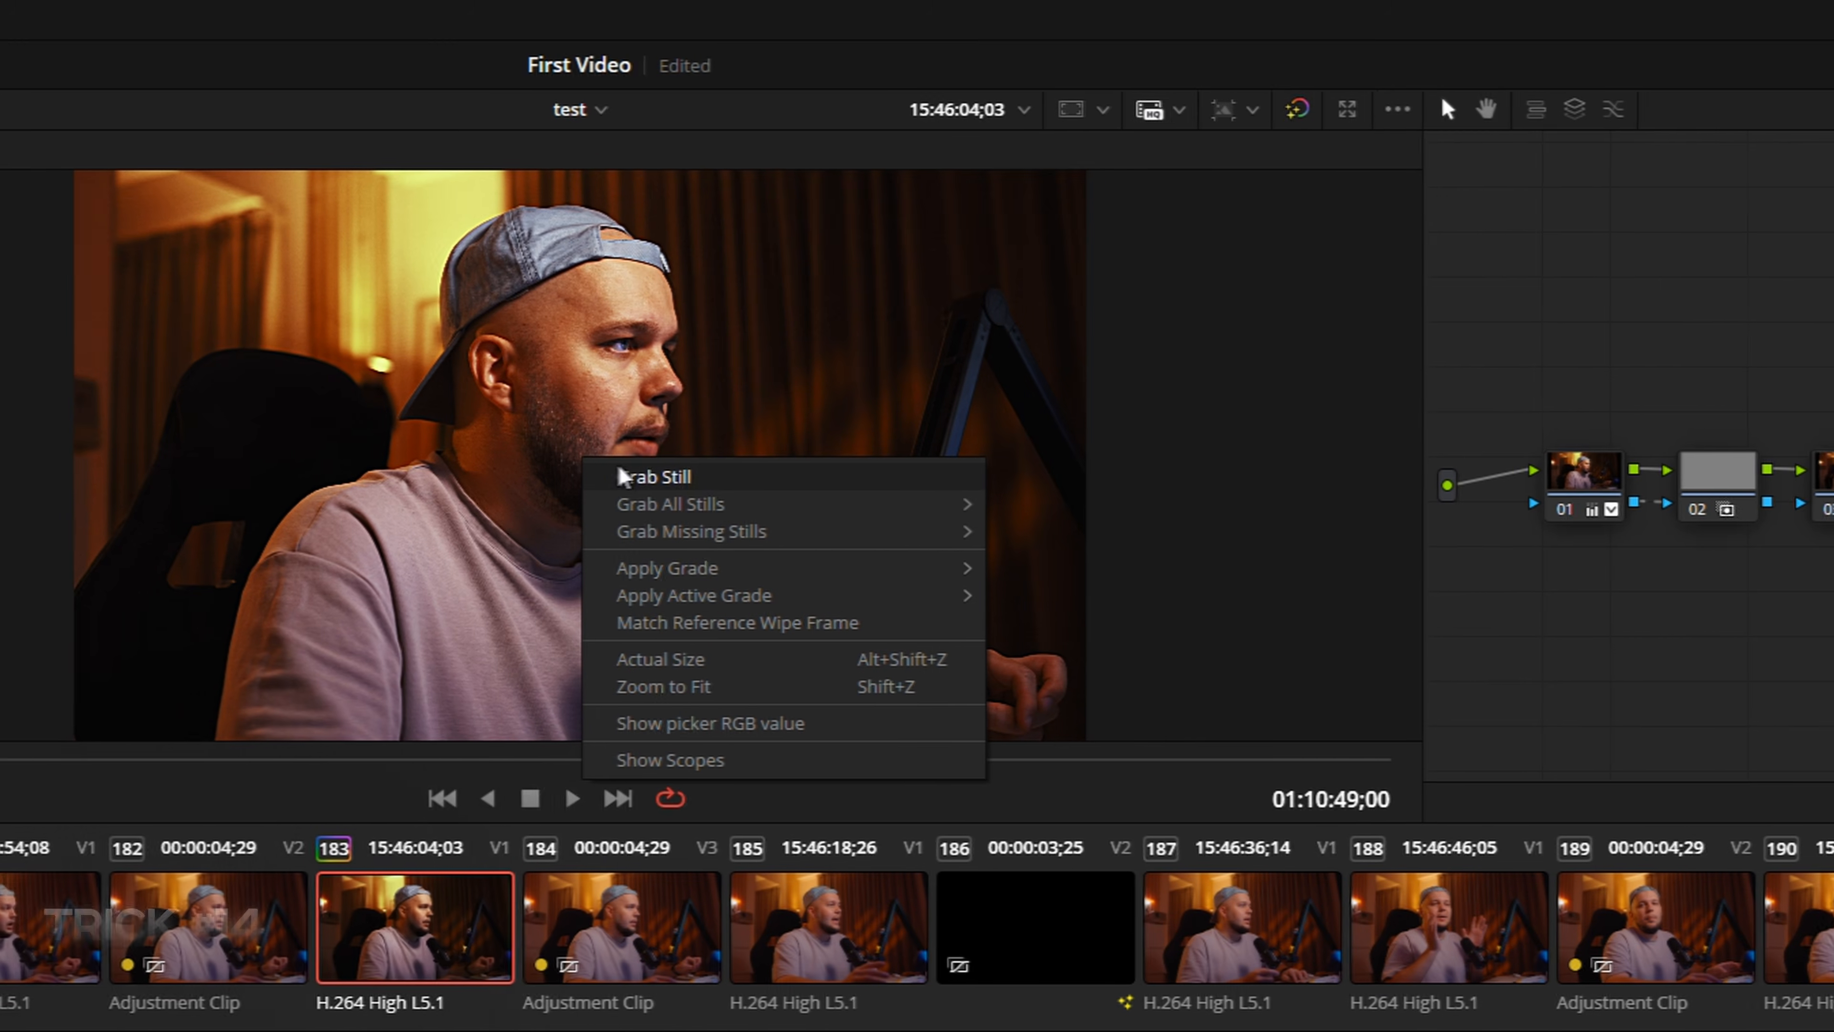
Generate a 33 Point Cube LUT from the grade of clip 183 and name it MY BEST CC LUT
click(623, 475)
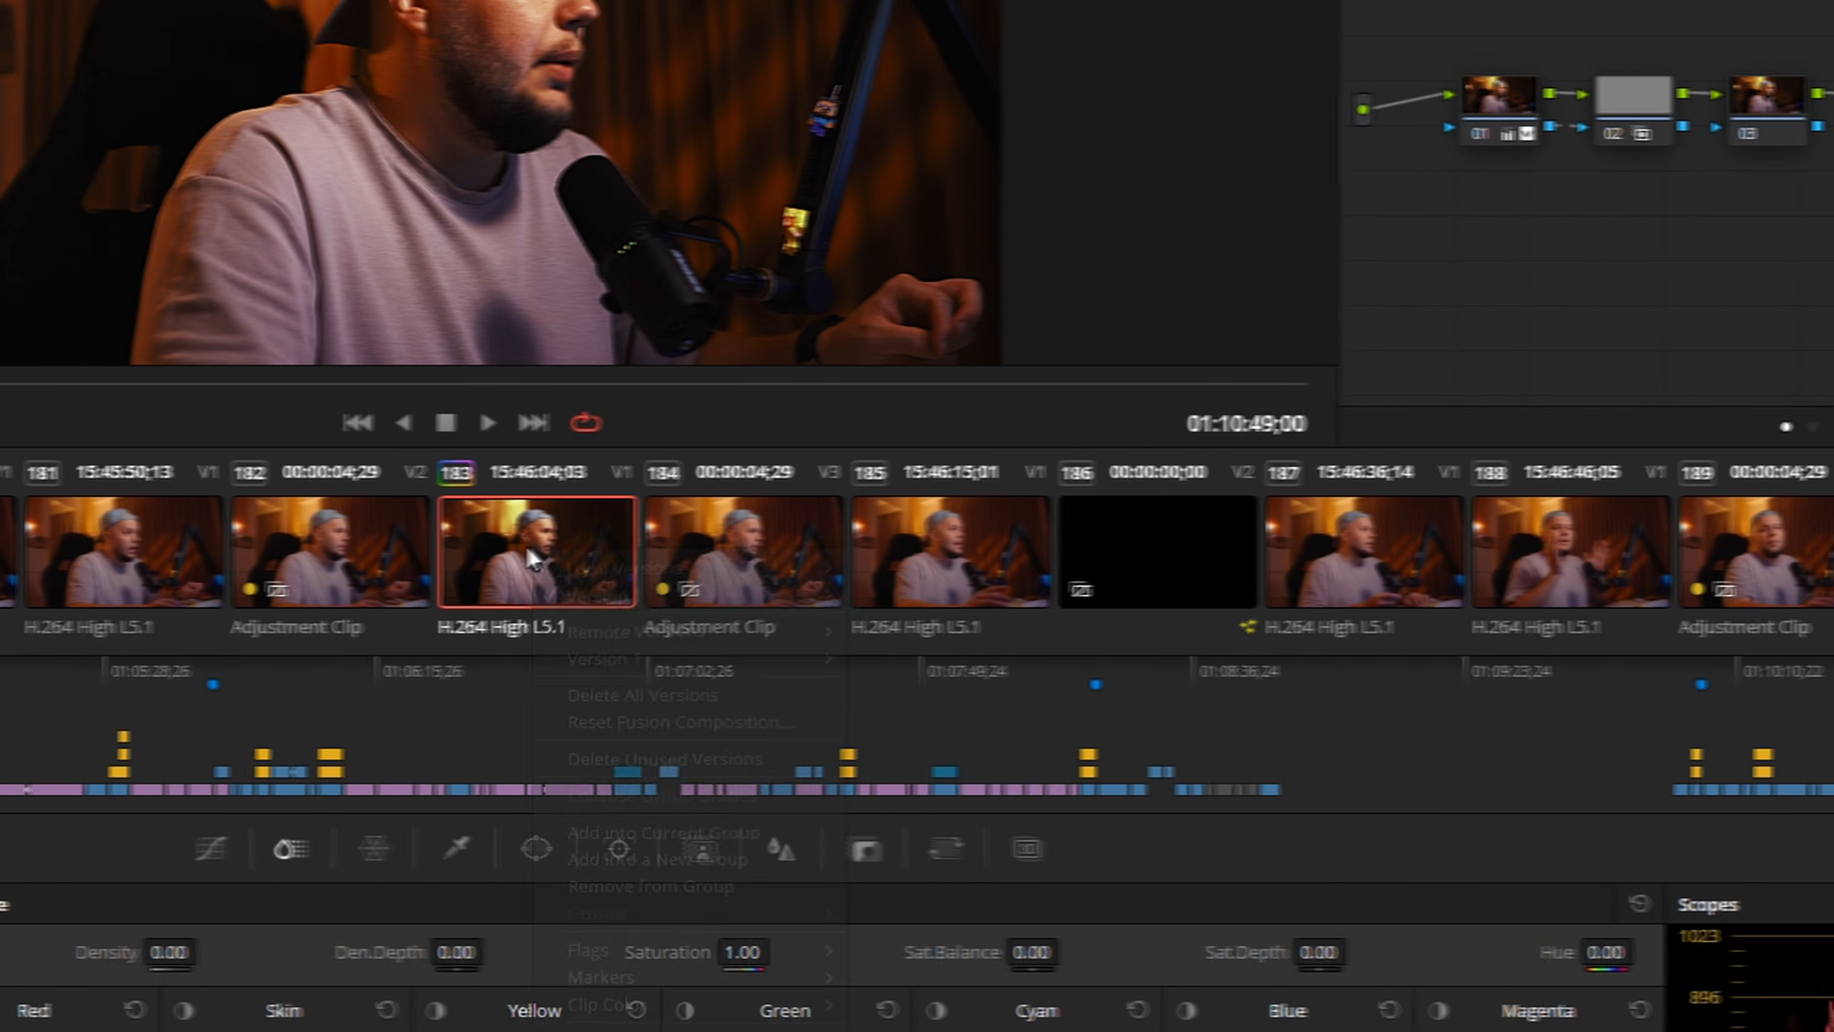
right_click(610, 548)
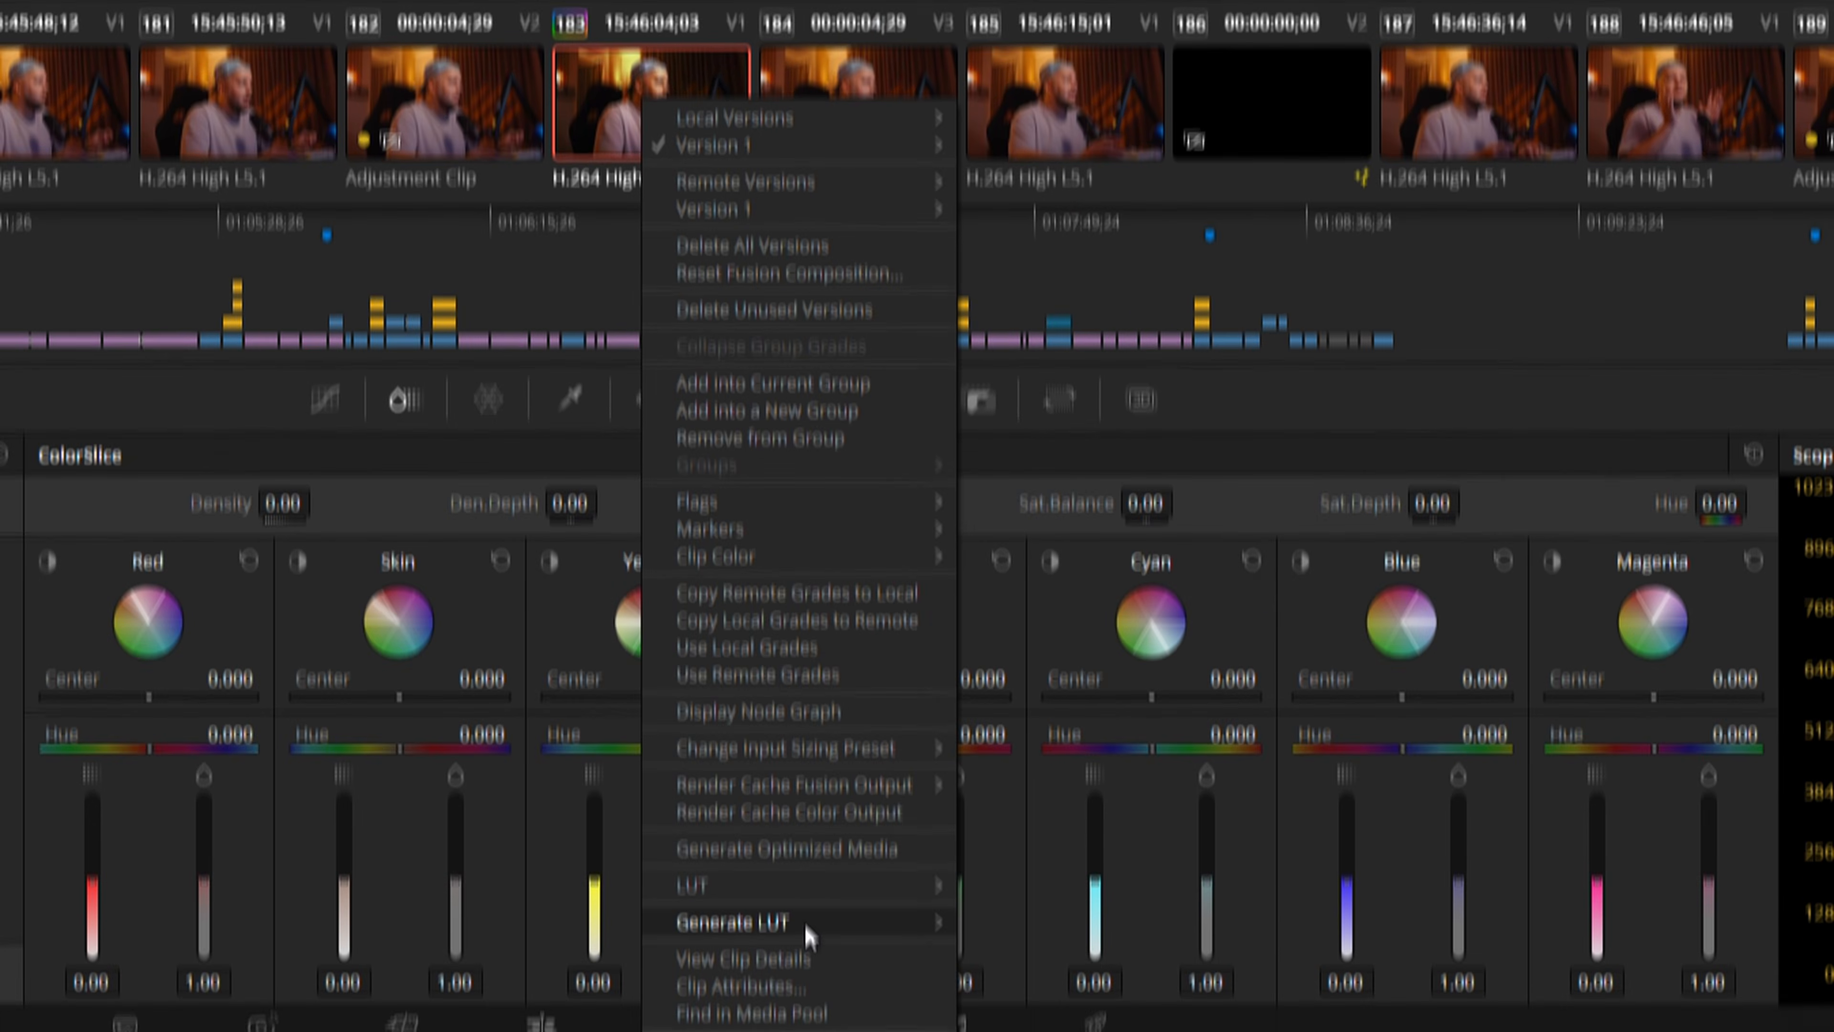
mouse_move(804, 830)
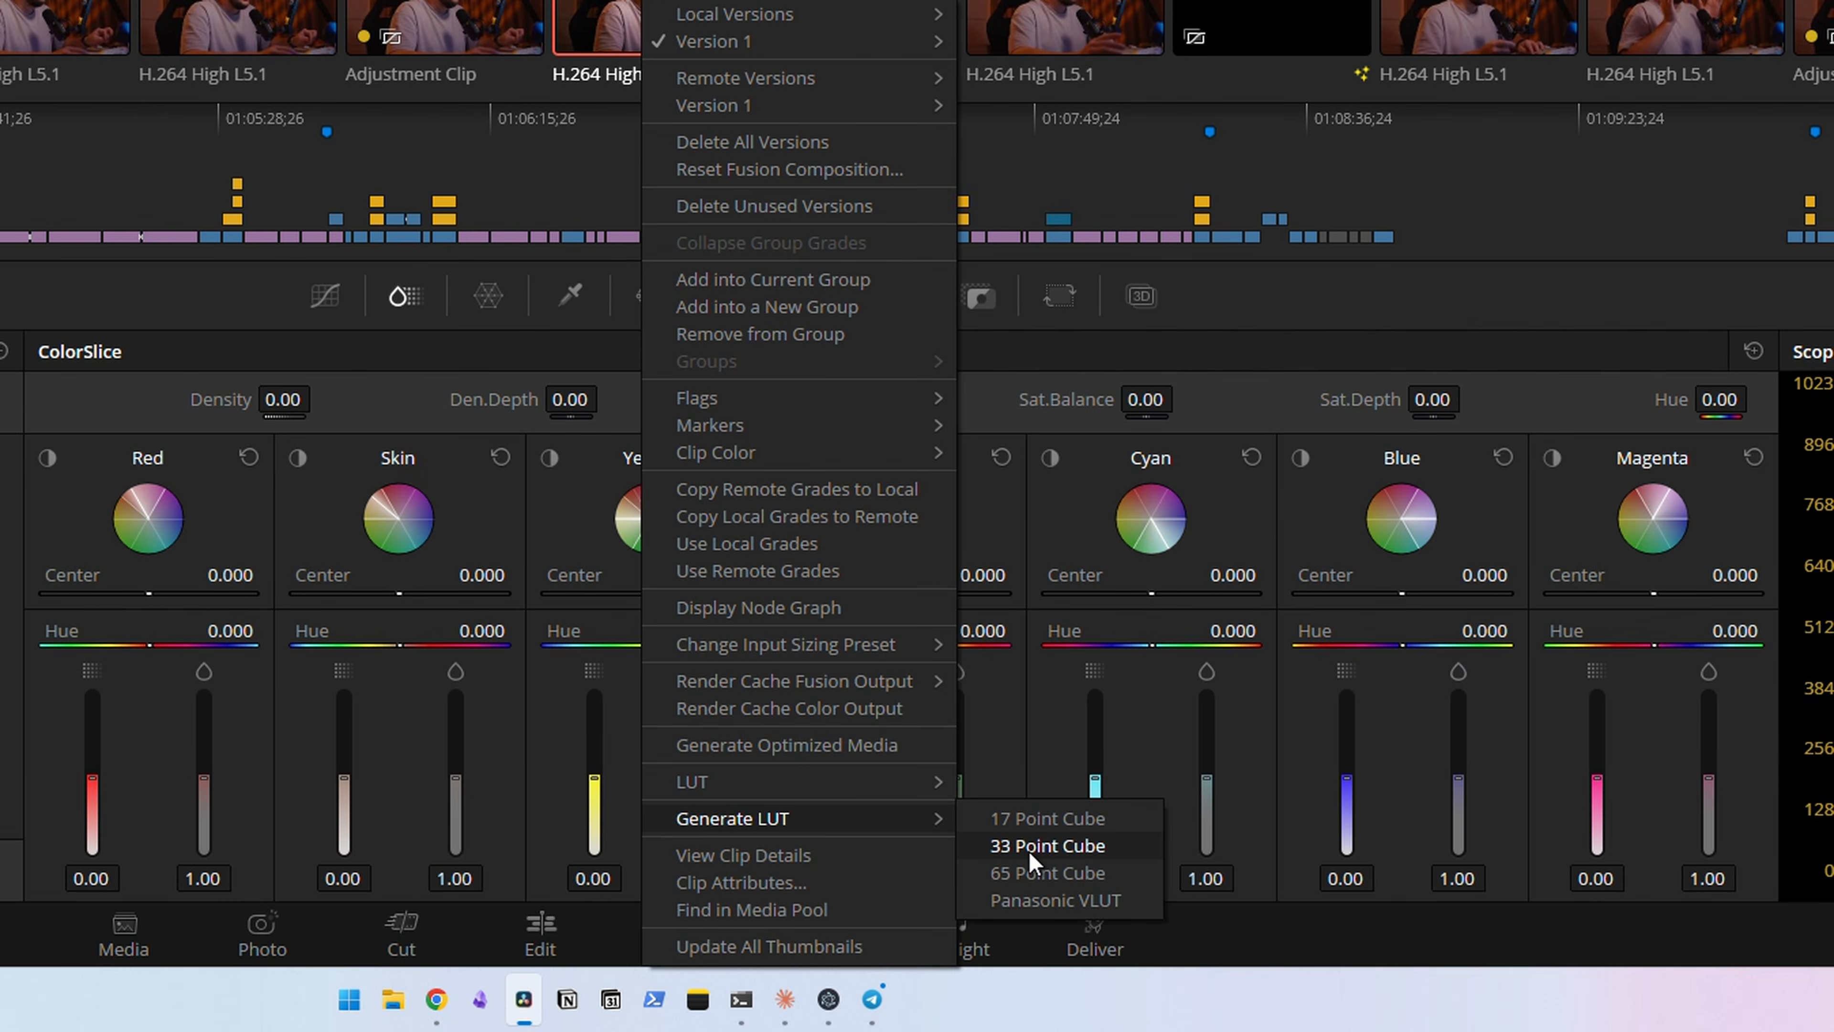
click(1086, 846)
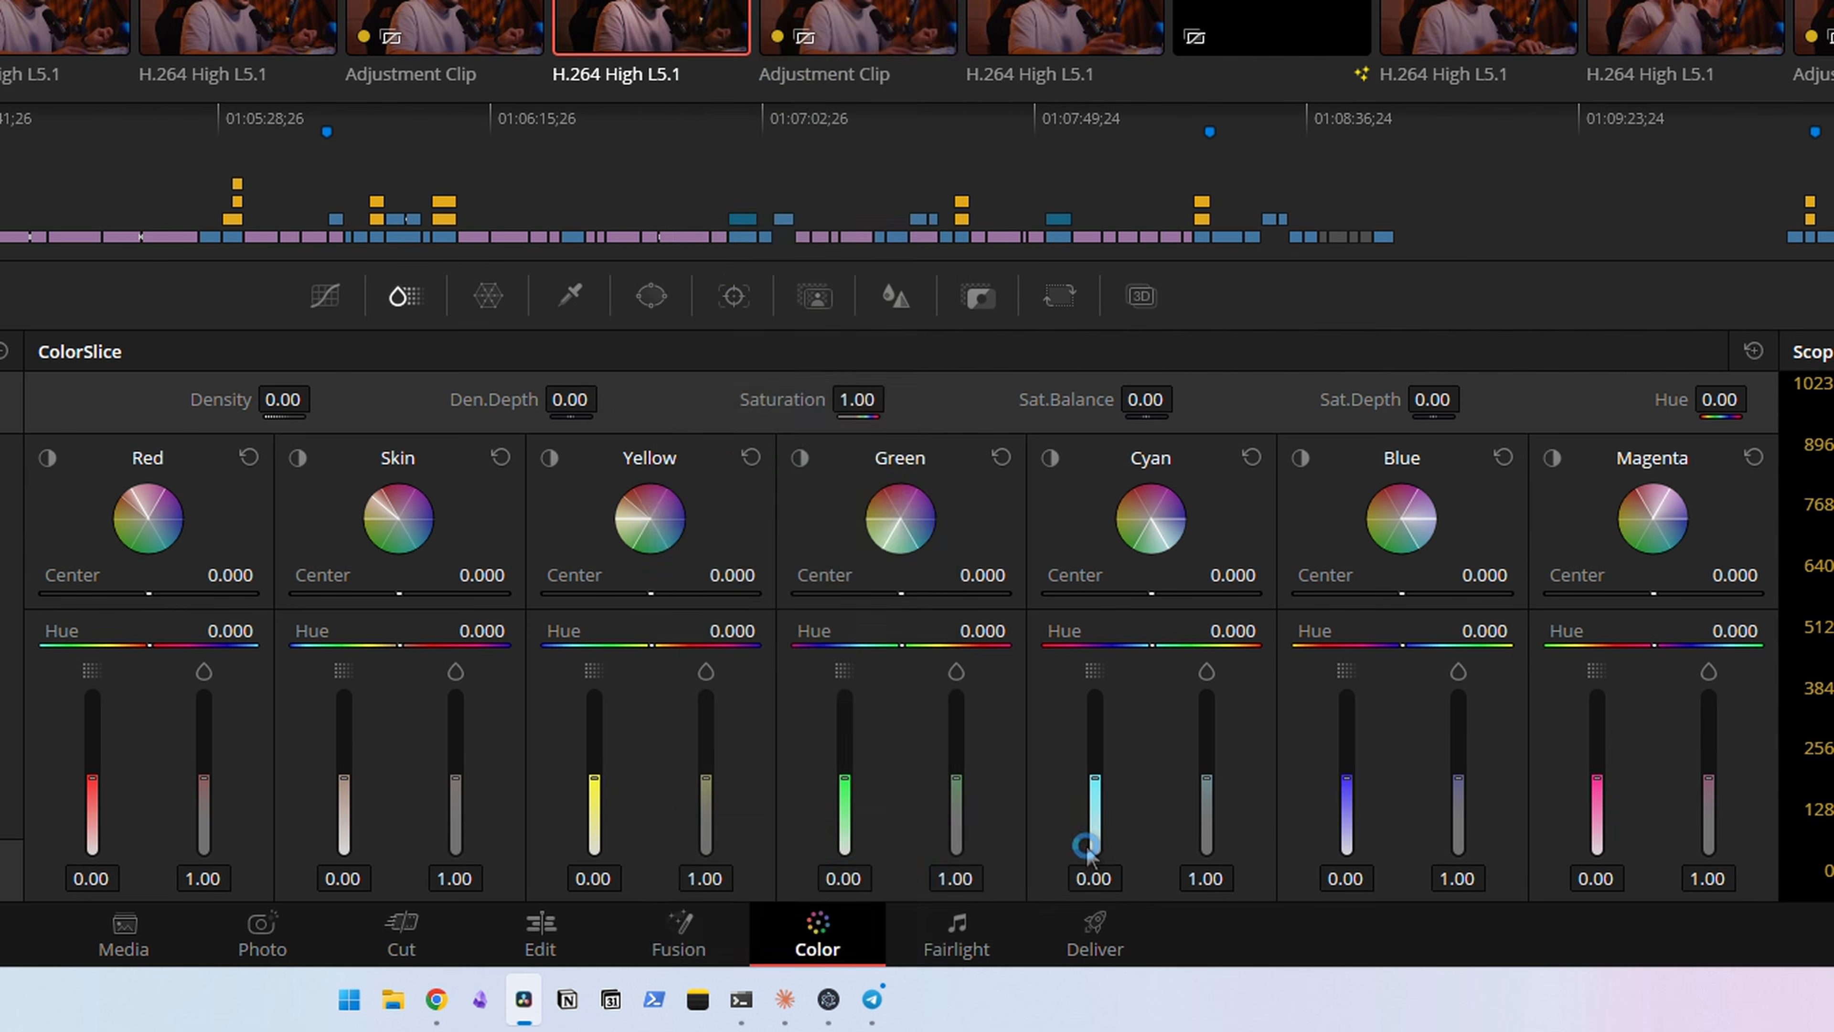
text(MY BES)
text(T CC LUT)
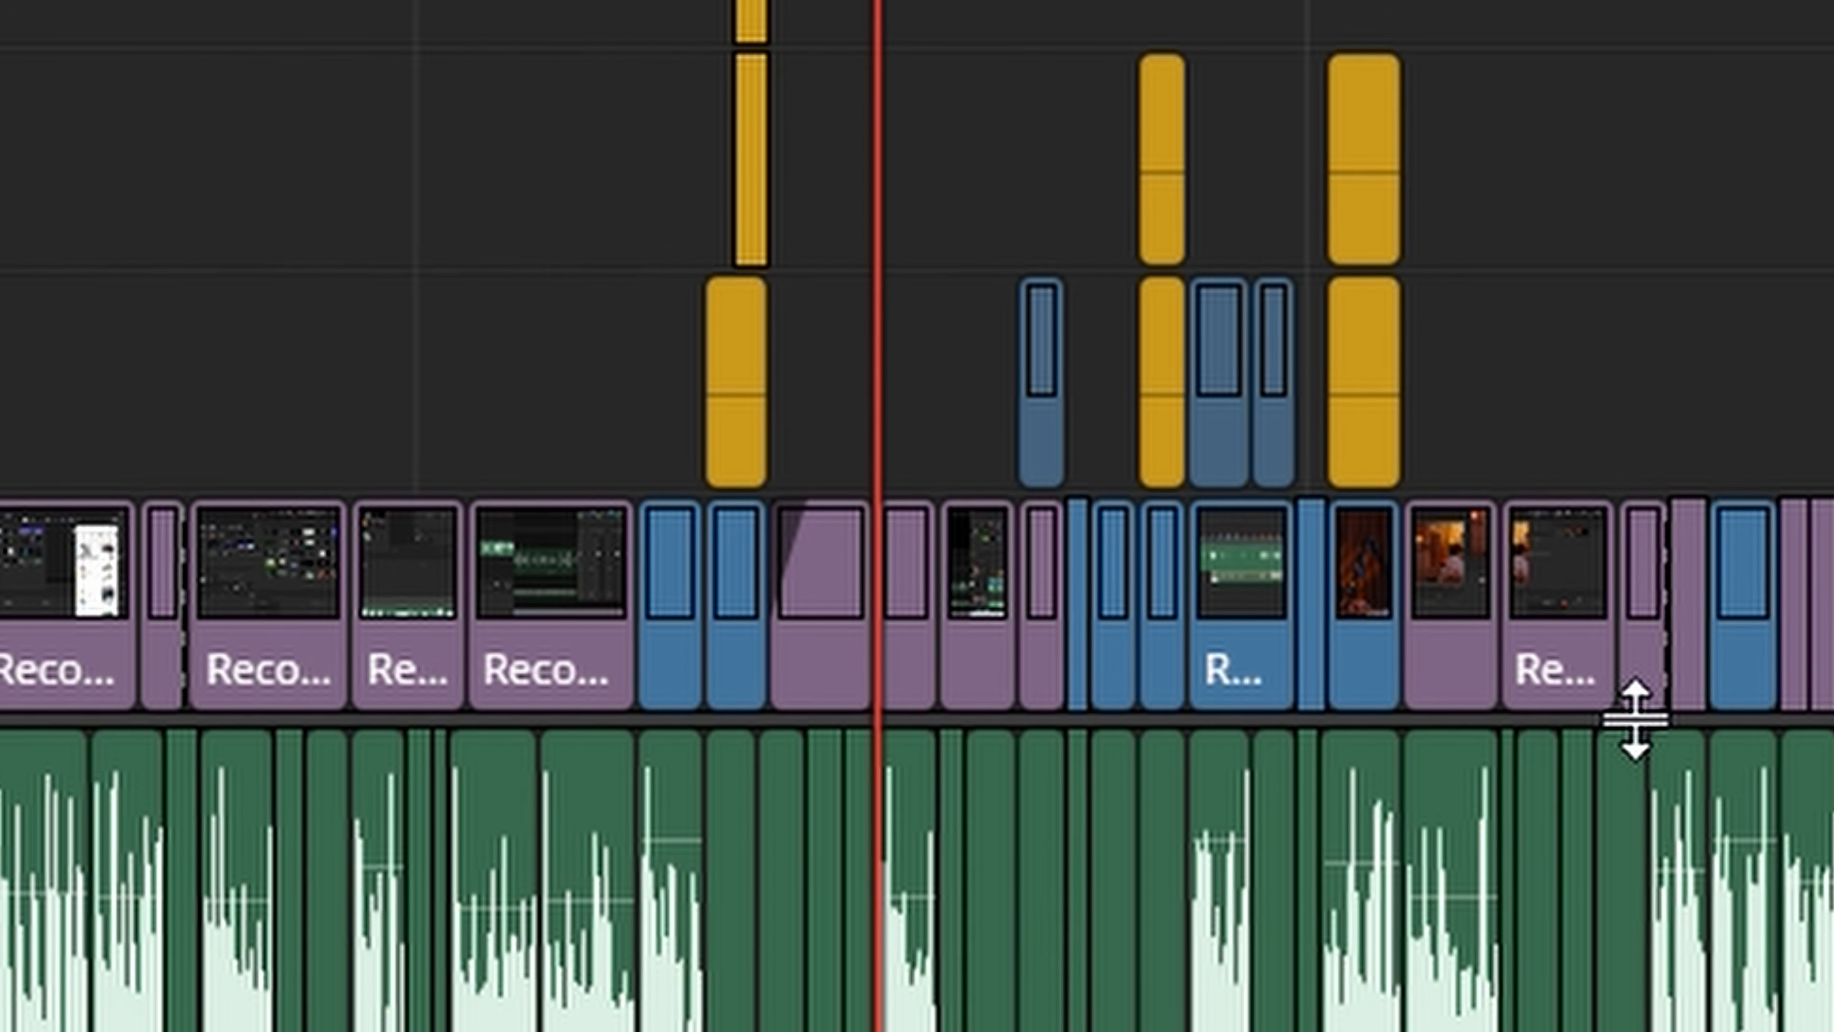
Stack Timeline 4 below Timeline 3 and cut its BeverlyHills-2-2000x1328.jpg clip into several shorter pieces
click(40, 251)
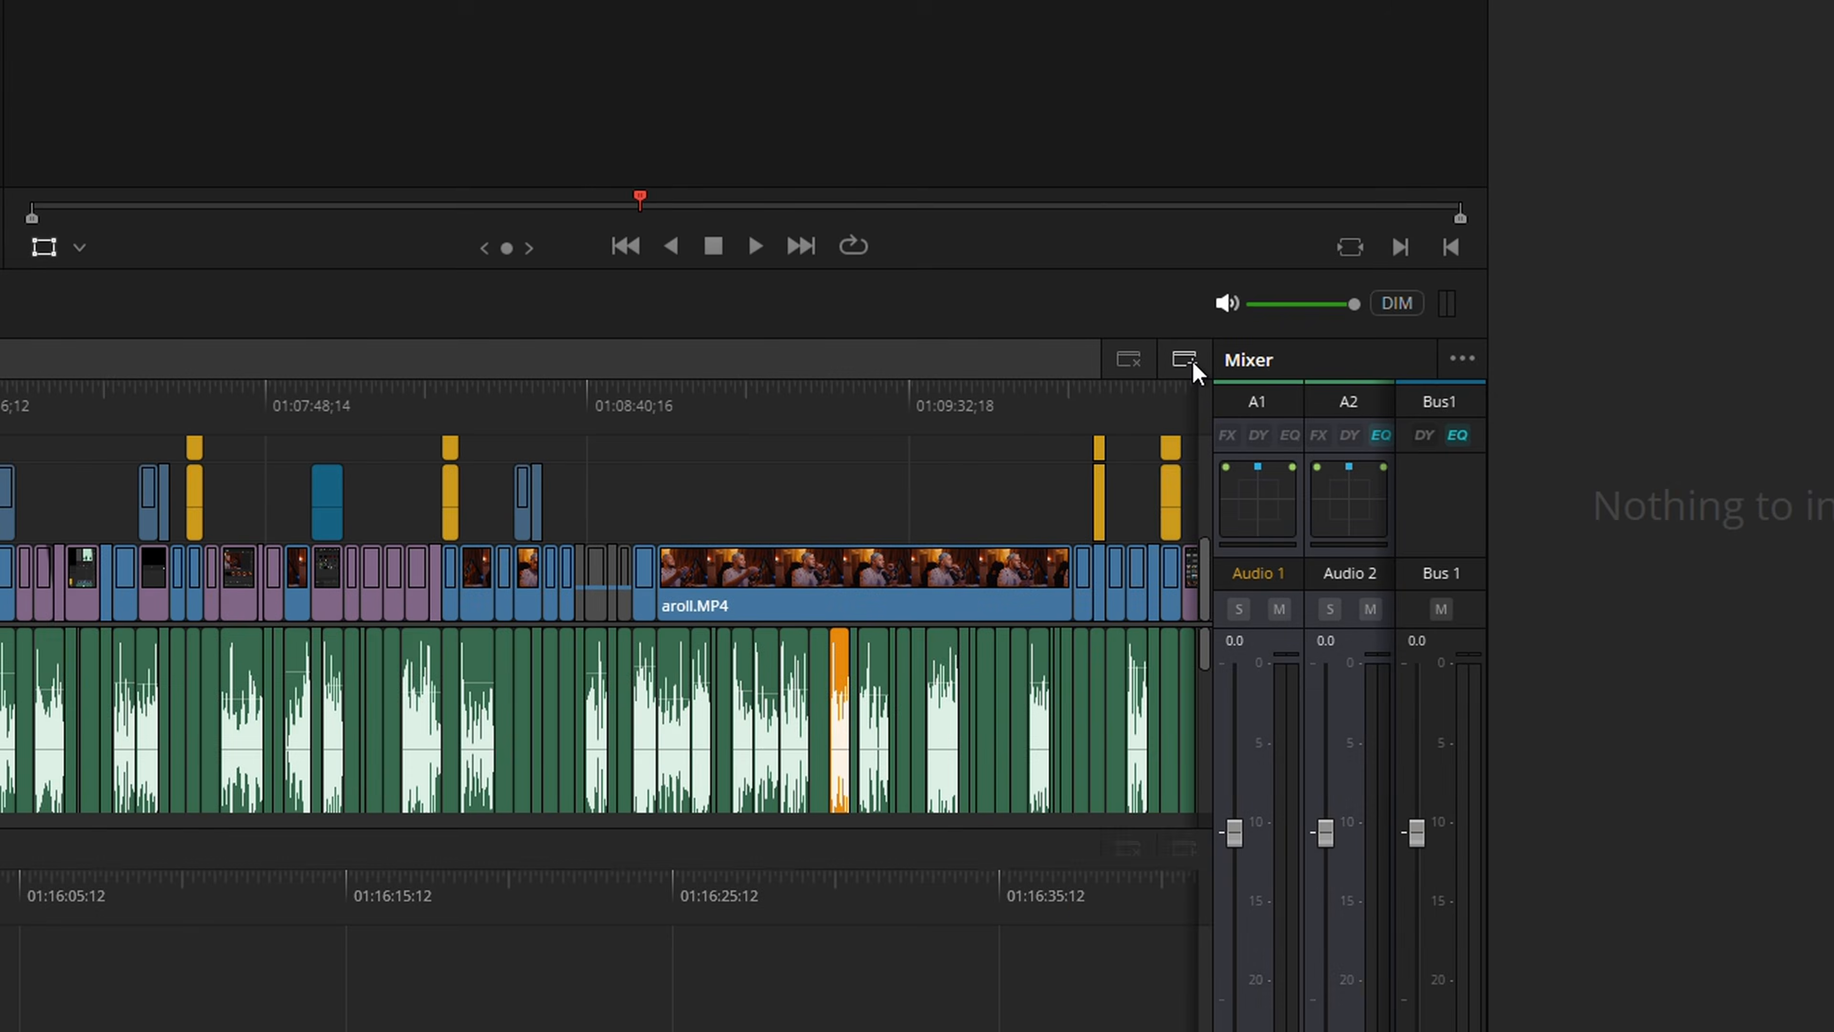
click(1192, 363)
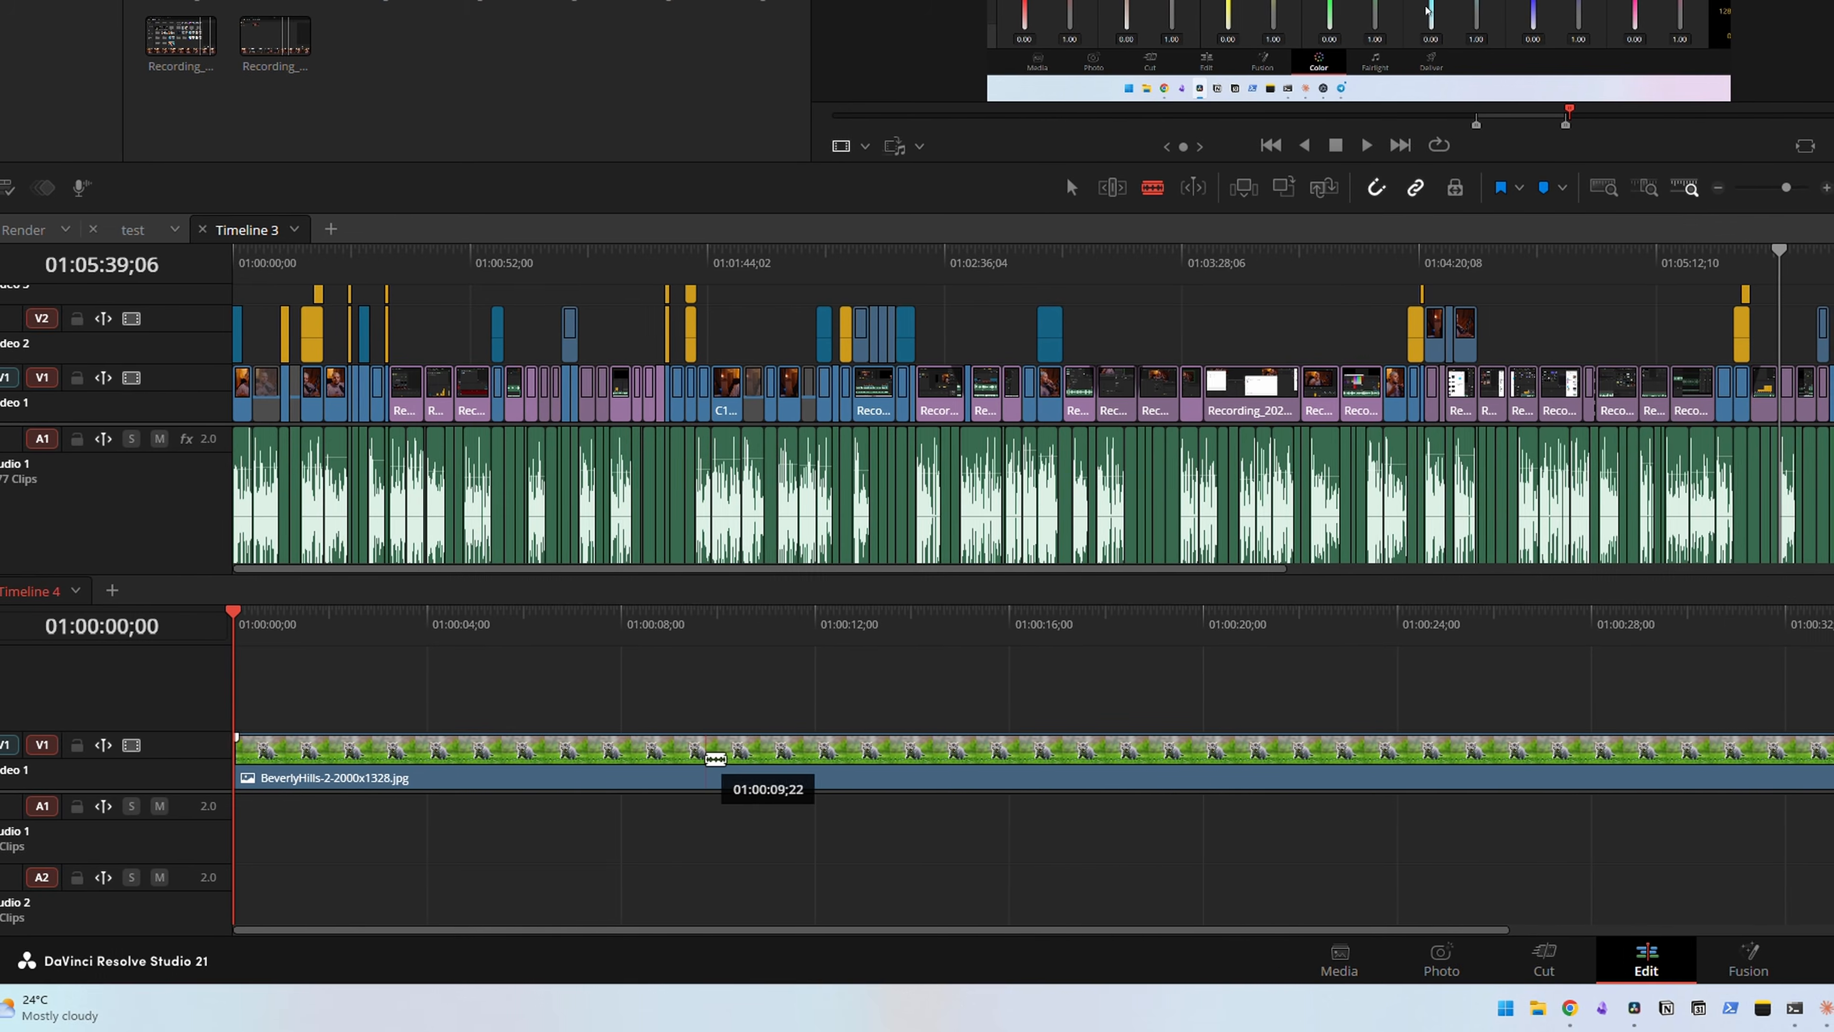
click(757, 751)
click(813, 751)
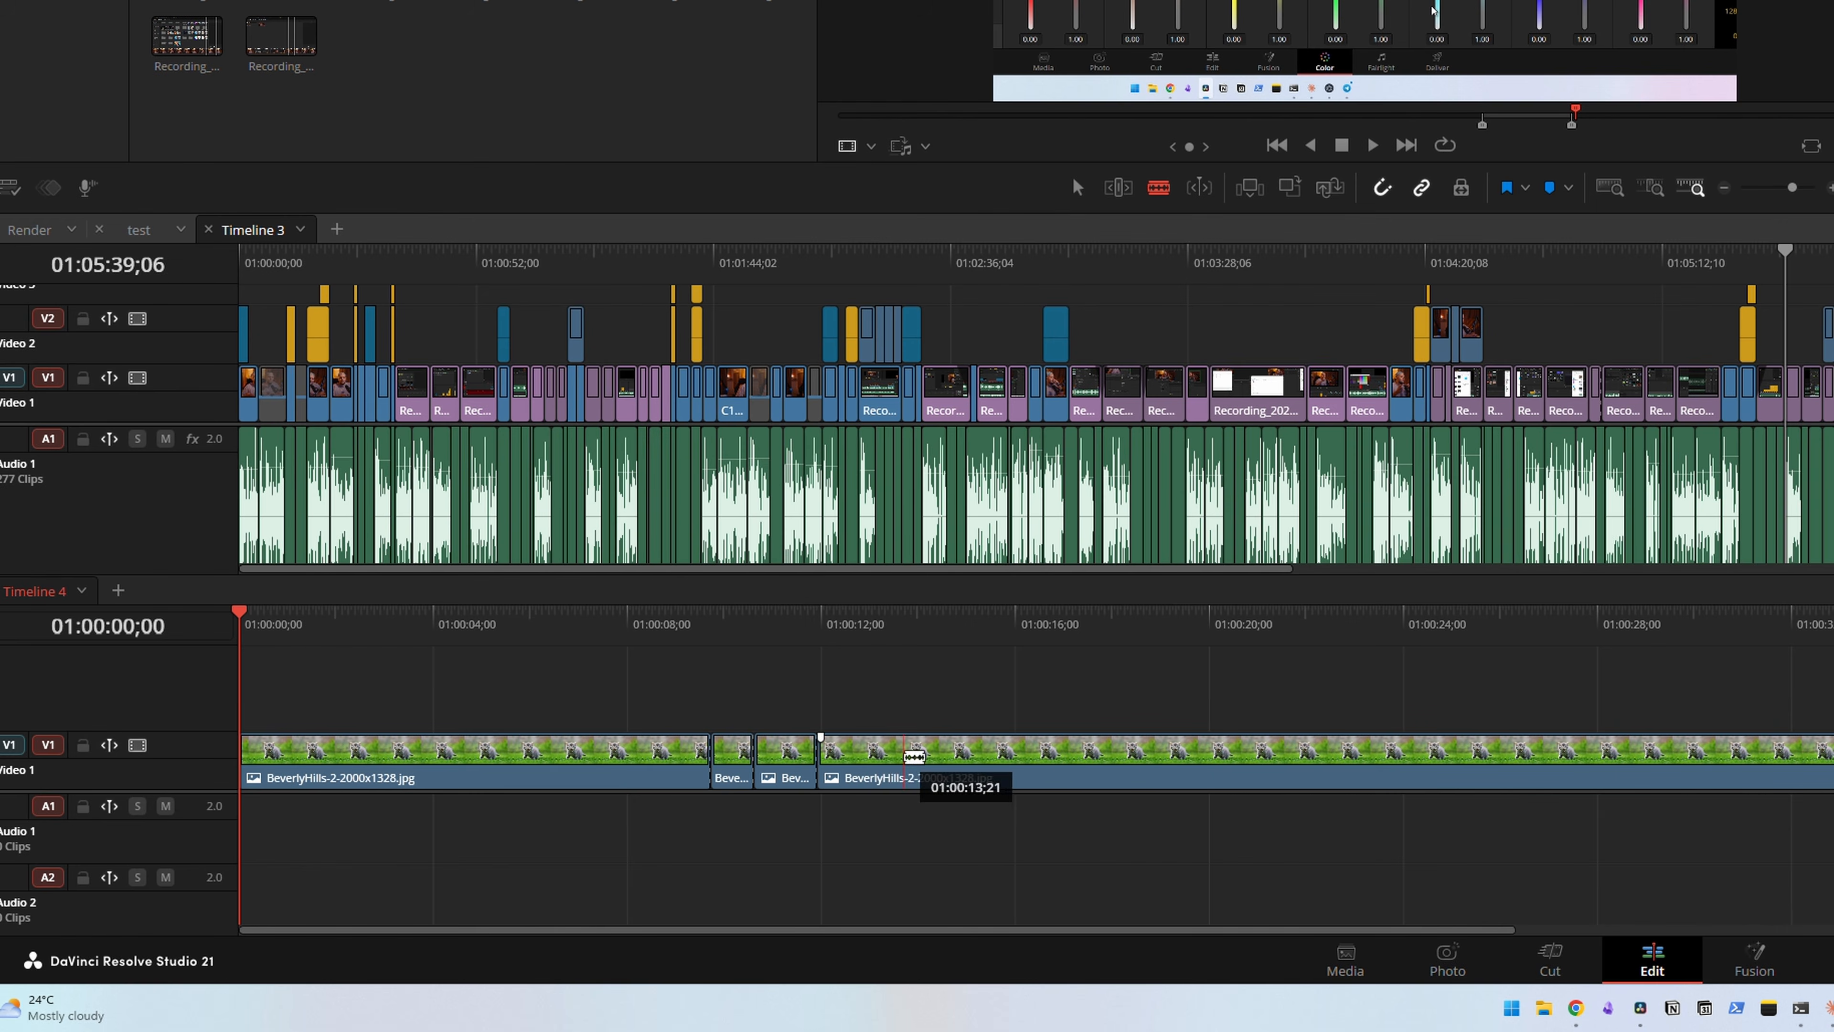
click(1030, 751)
click(1185, 751)
key(a)
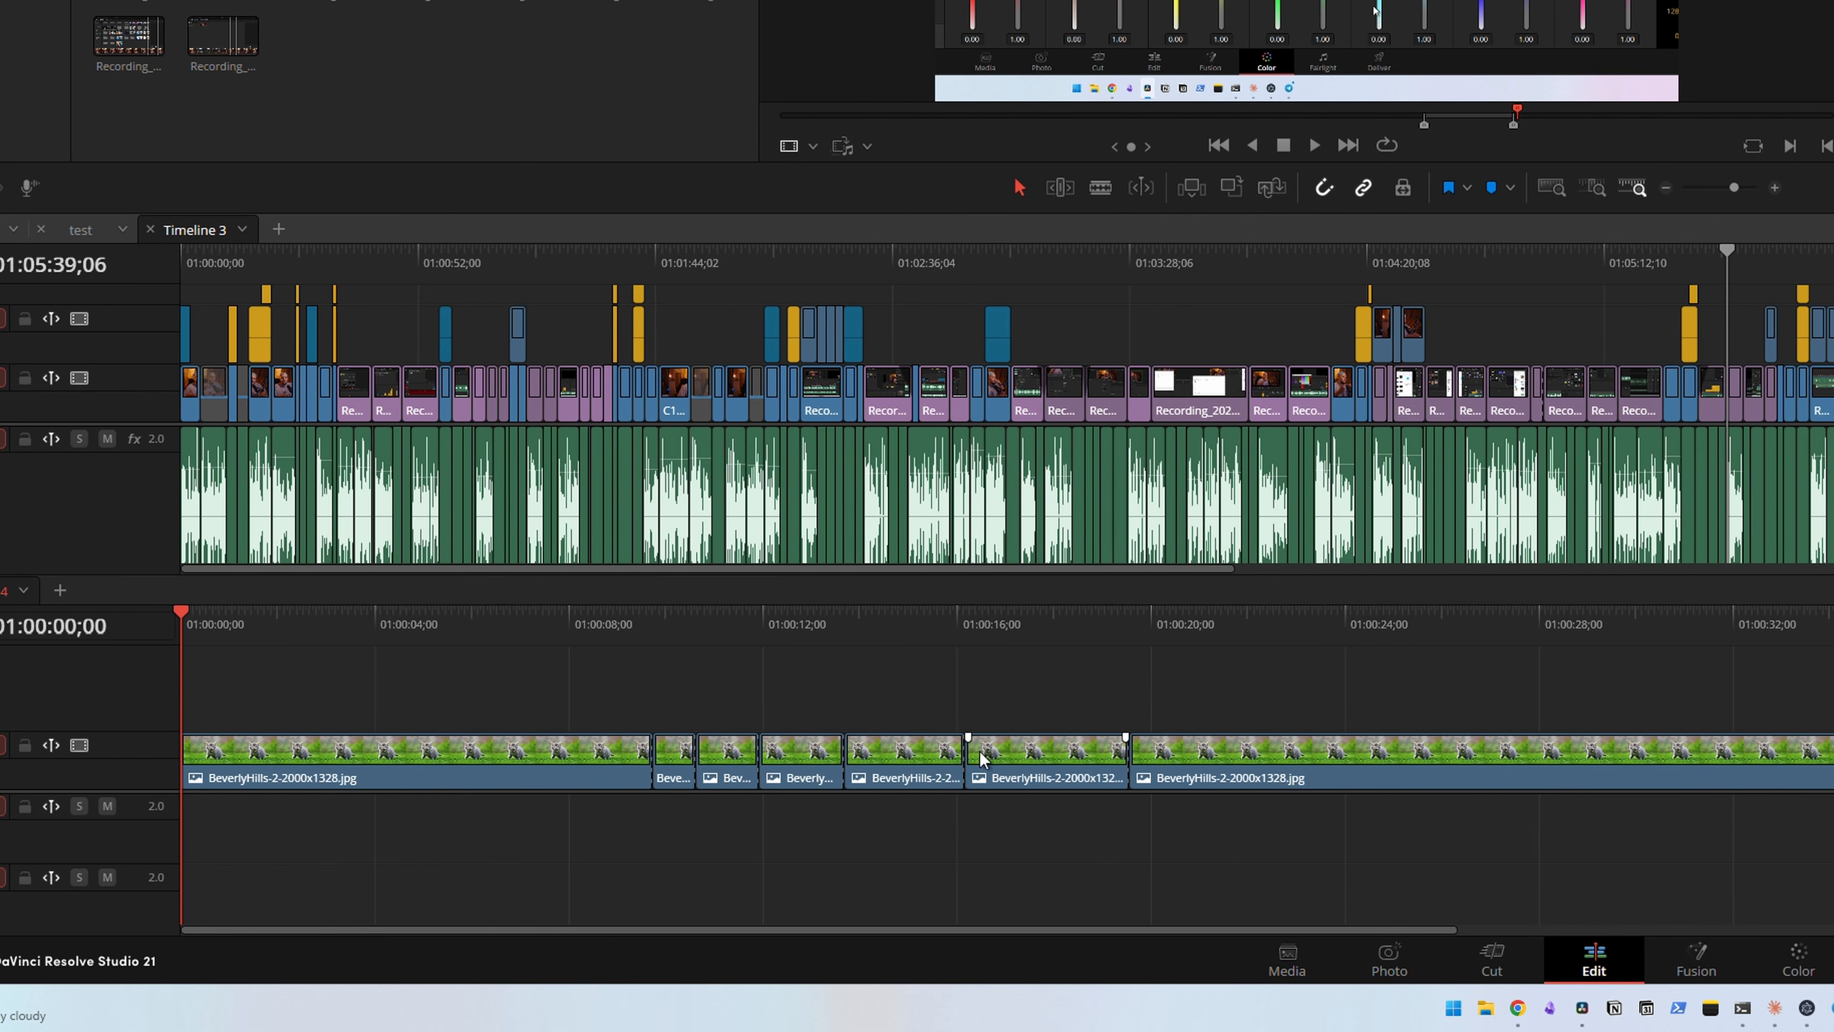
Delete several of the cut image pieces in Timeline 4 and select the remaining pieces at its start
key(Delete)
click(730, 770)
key(Delete)
click(599, 770)
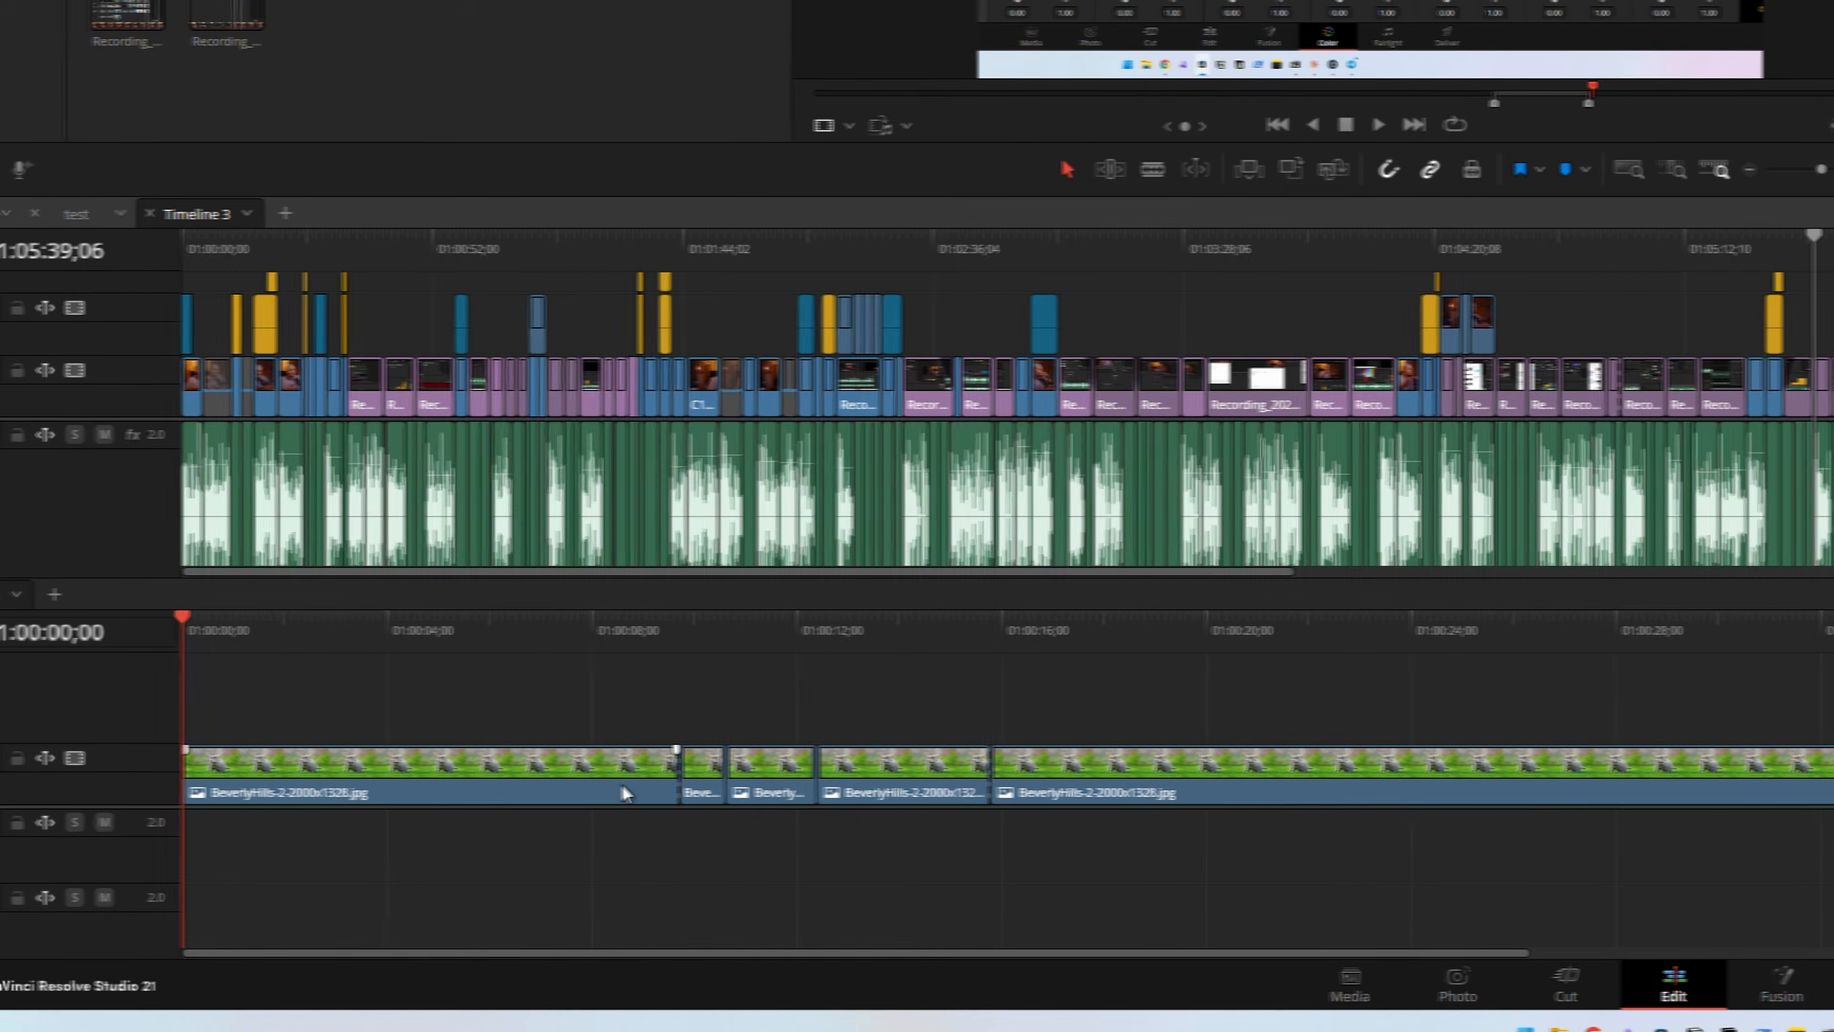
key(Delete)
click(644, 769)
key(Delete)
drag(556, 719, 249, 786)
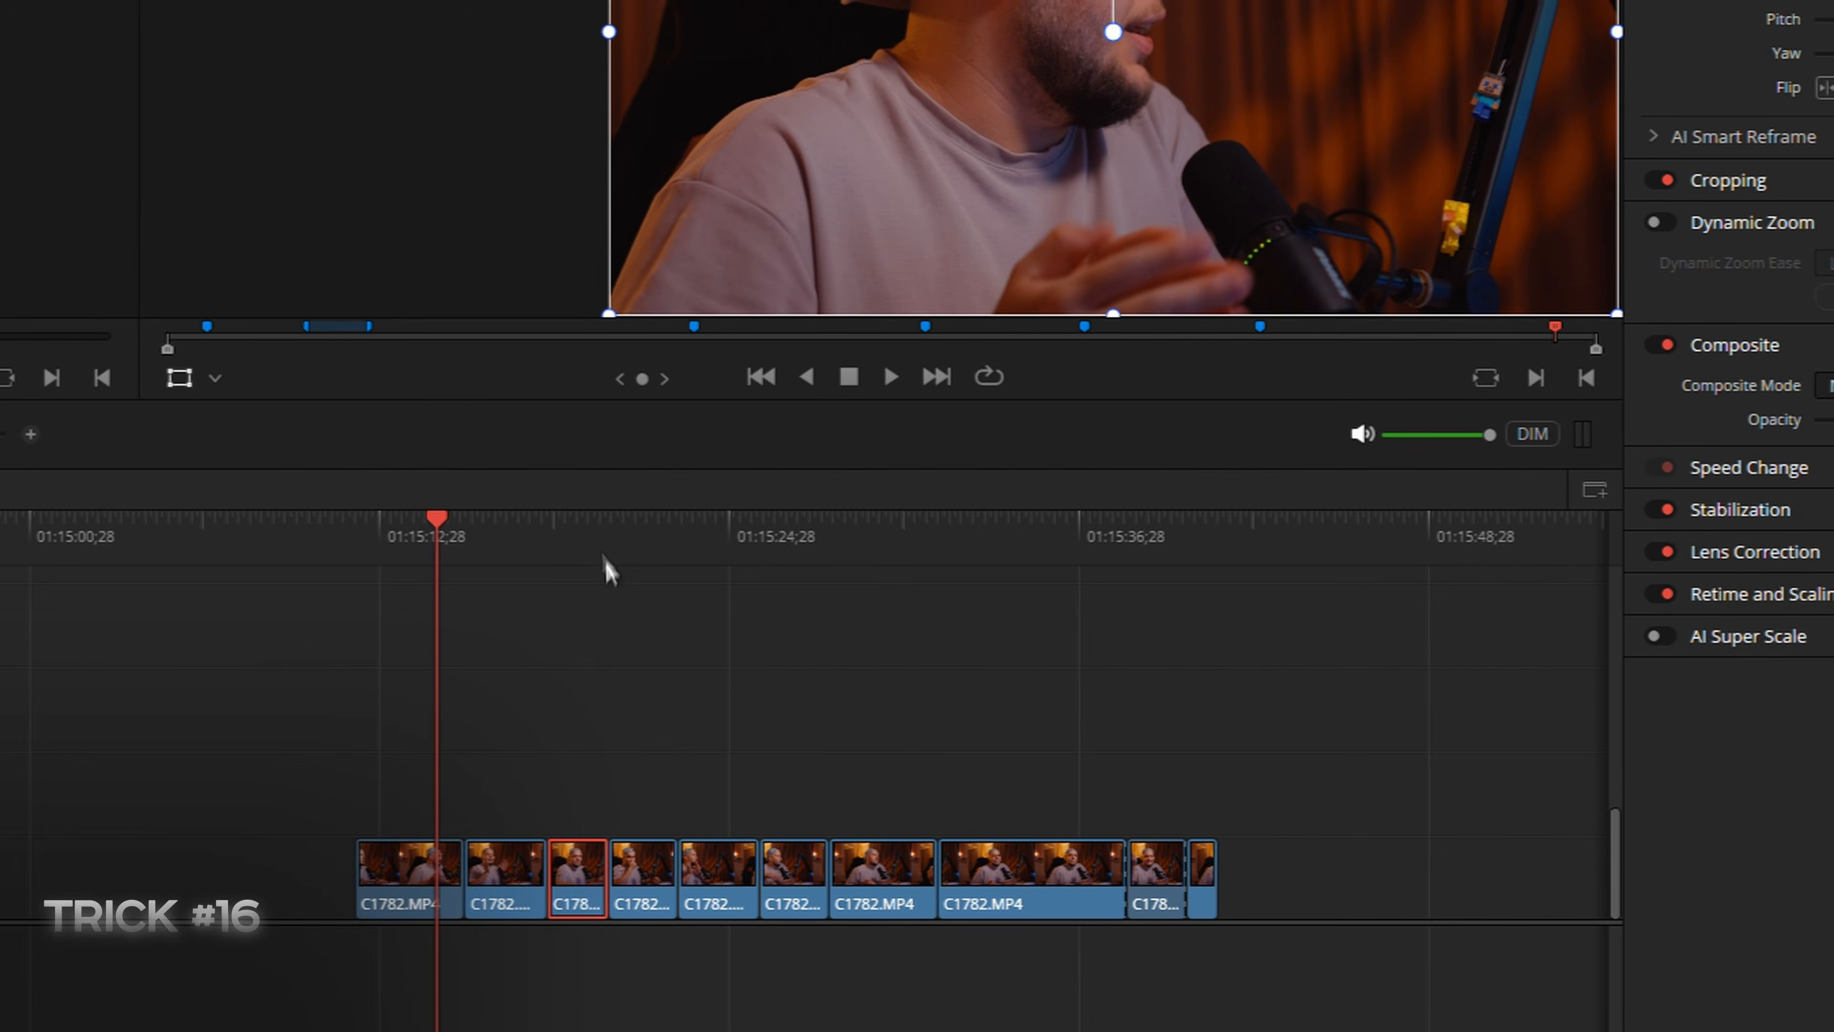
Reframe a C1782.MP4 clip by adjusting its transform, and paste its attributes, including position and zoom, onto another C1782.MP4 clip
click(570, 552)
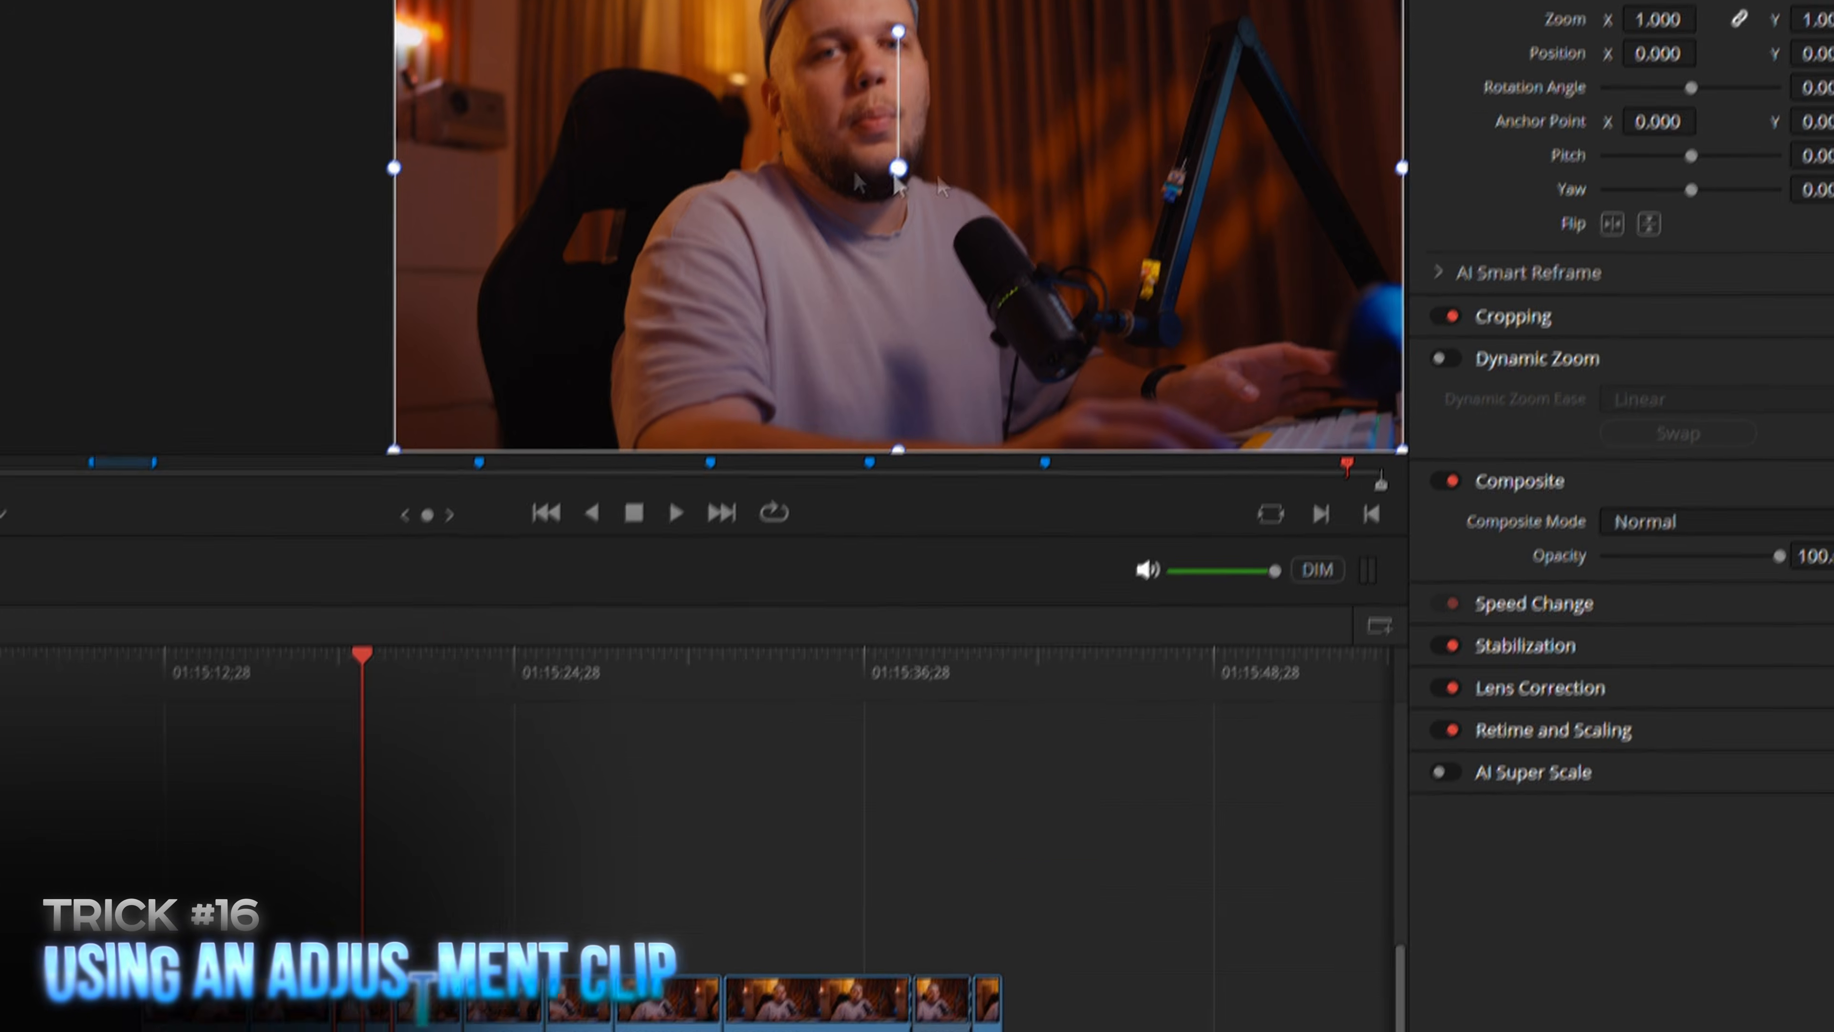
drag(876, 145, 835, 38)
drag(942, 95, 957, 115)
drag(956, 288, 968, 360)
drag(1638, 257, 1697, 257)
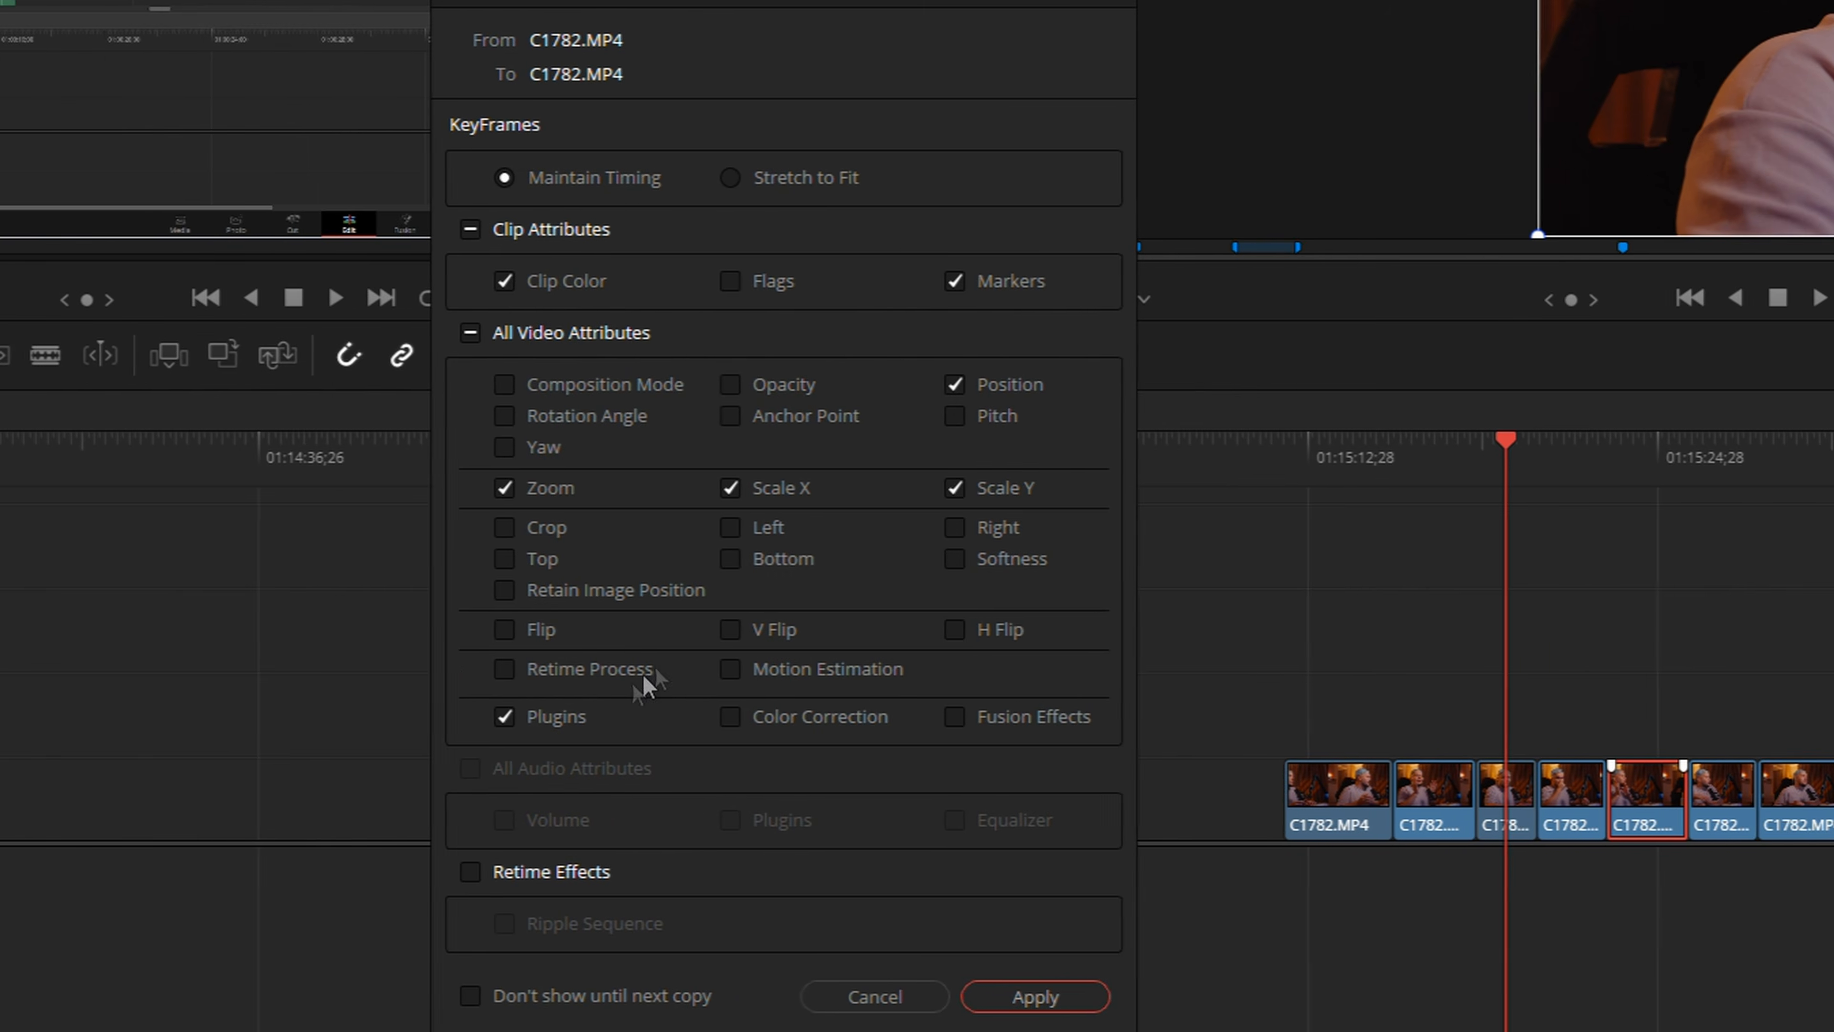
click(617, 715)
click(1096, 992)
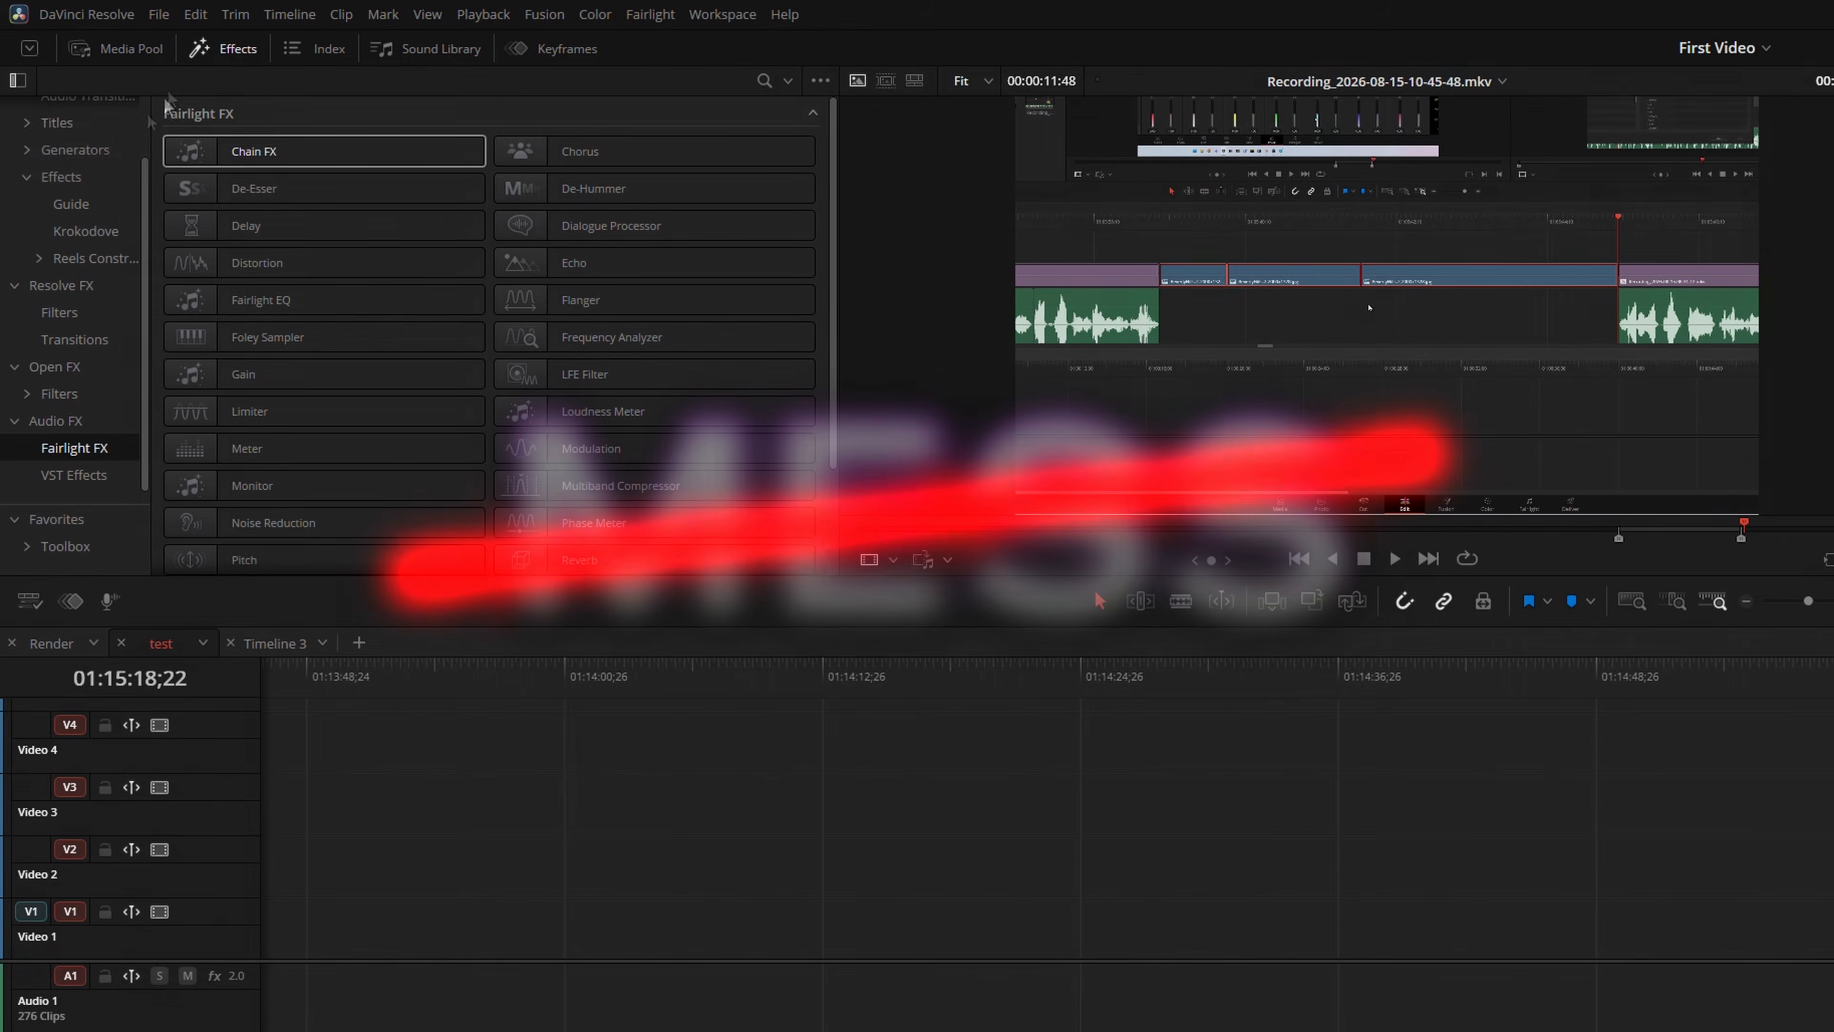
Place an Adjustment Clip effect above the C1782.MP4 clips and position a copy over a later clip in the sequence
click(64, 182)
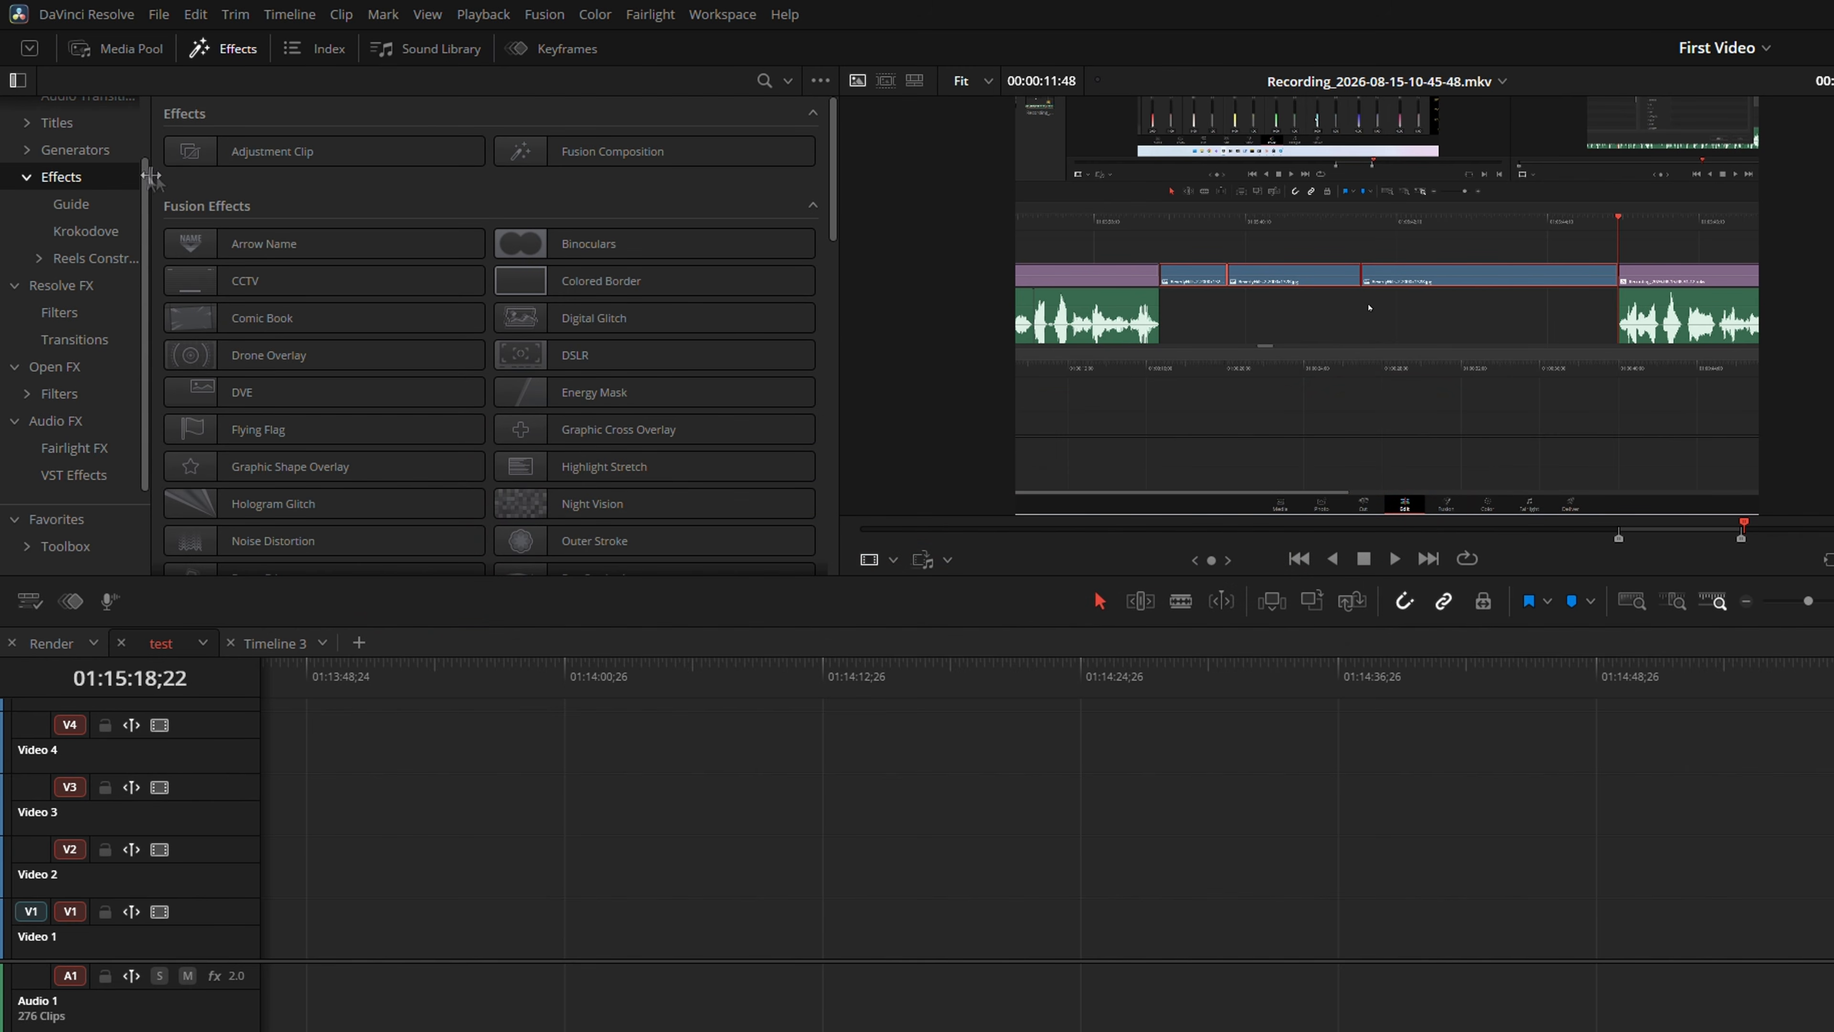
drag(1502, 651, 1208, 749)
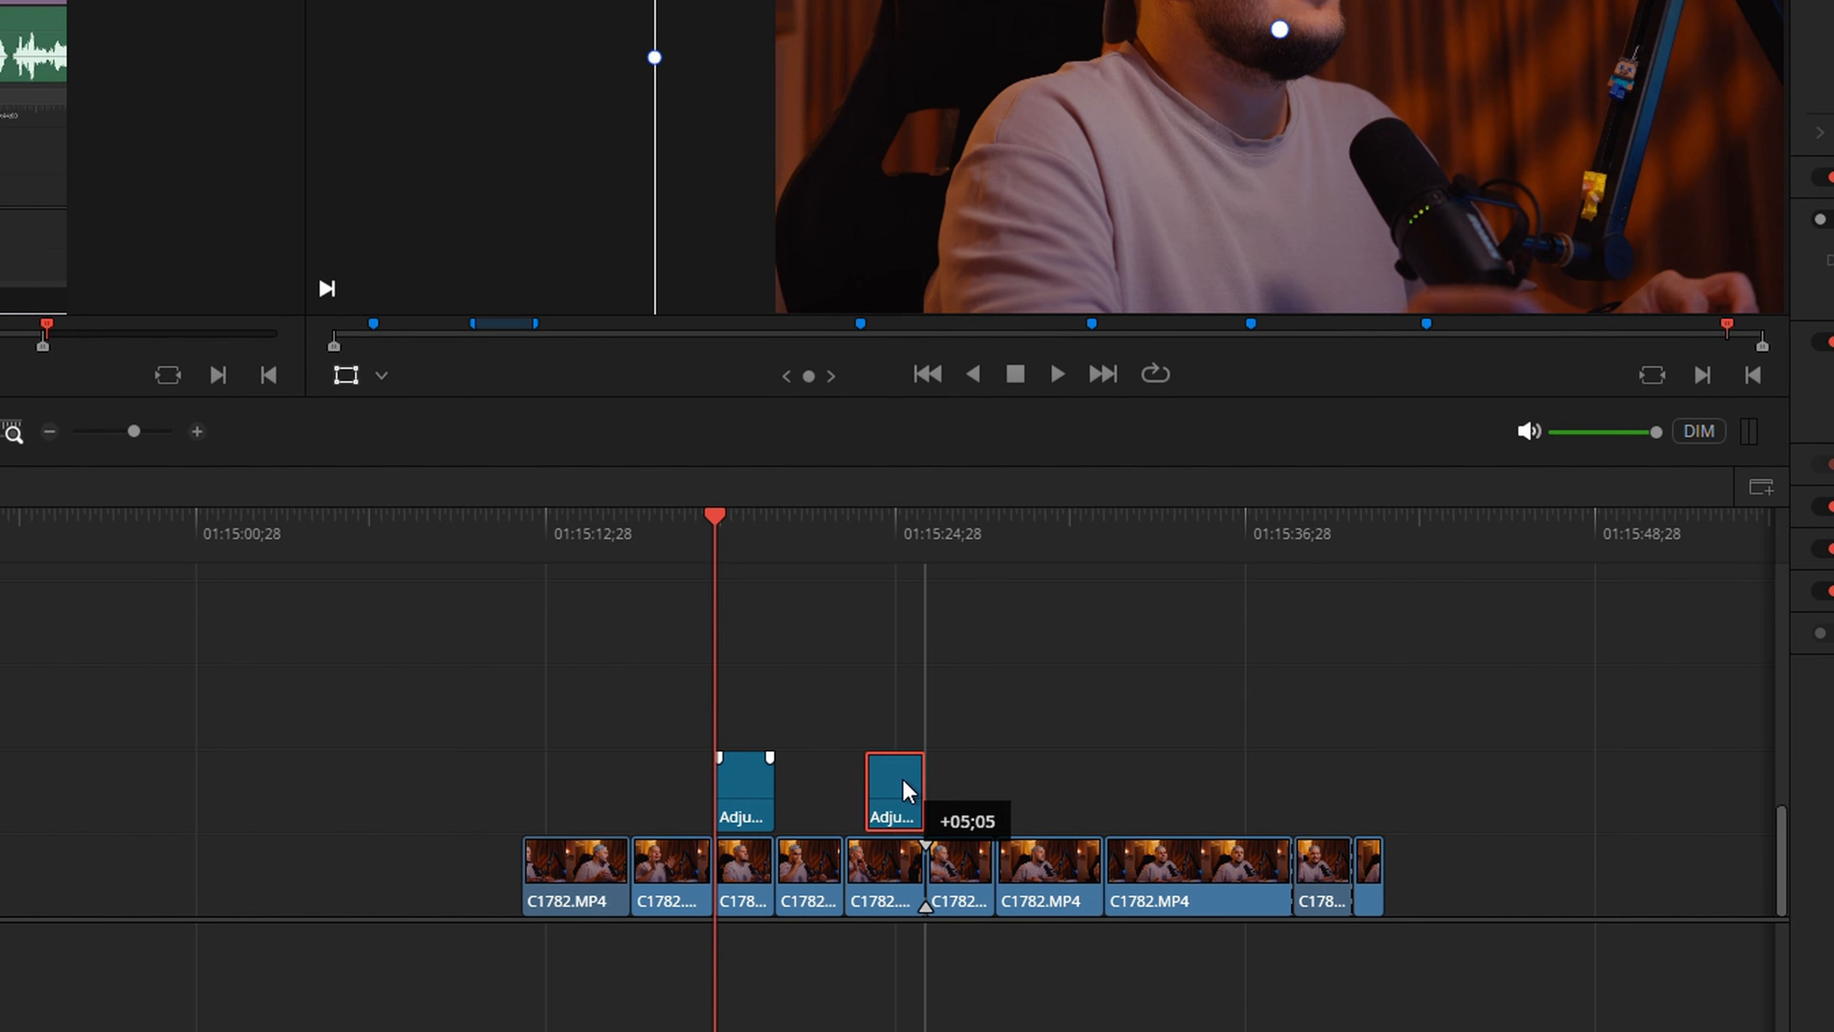
drag(897, 782, 988, 785)
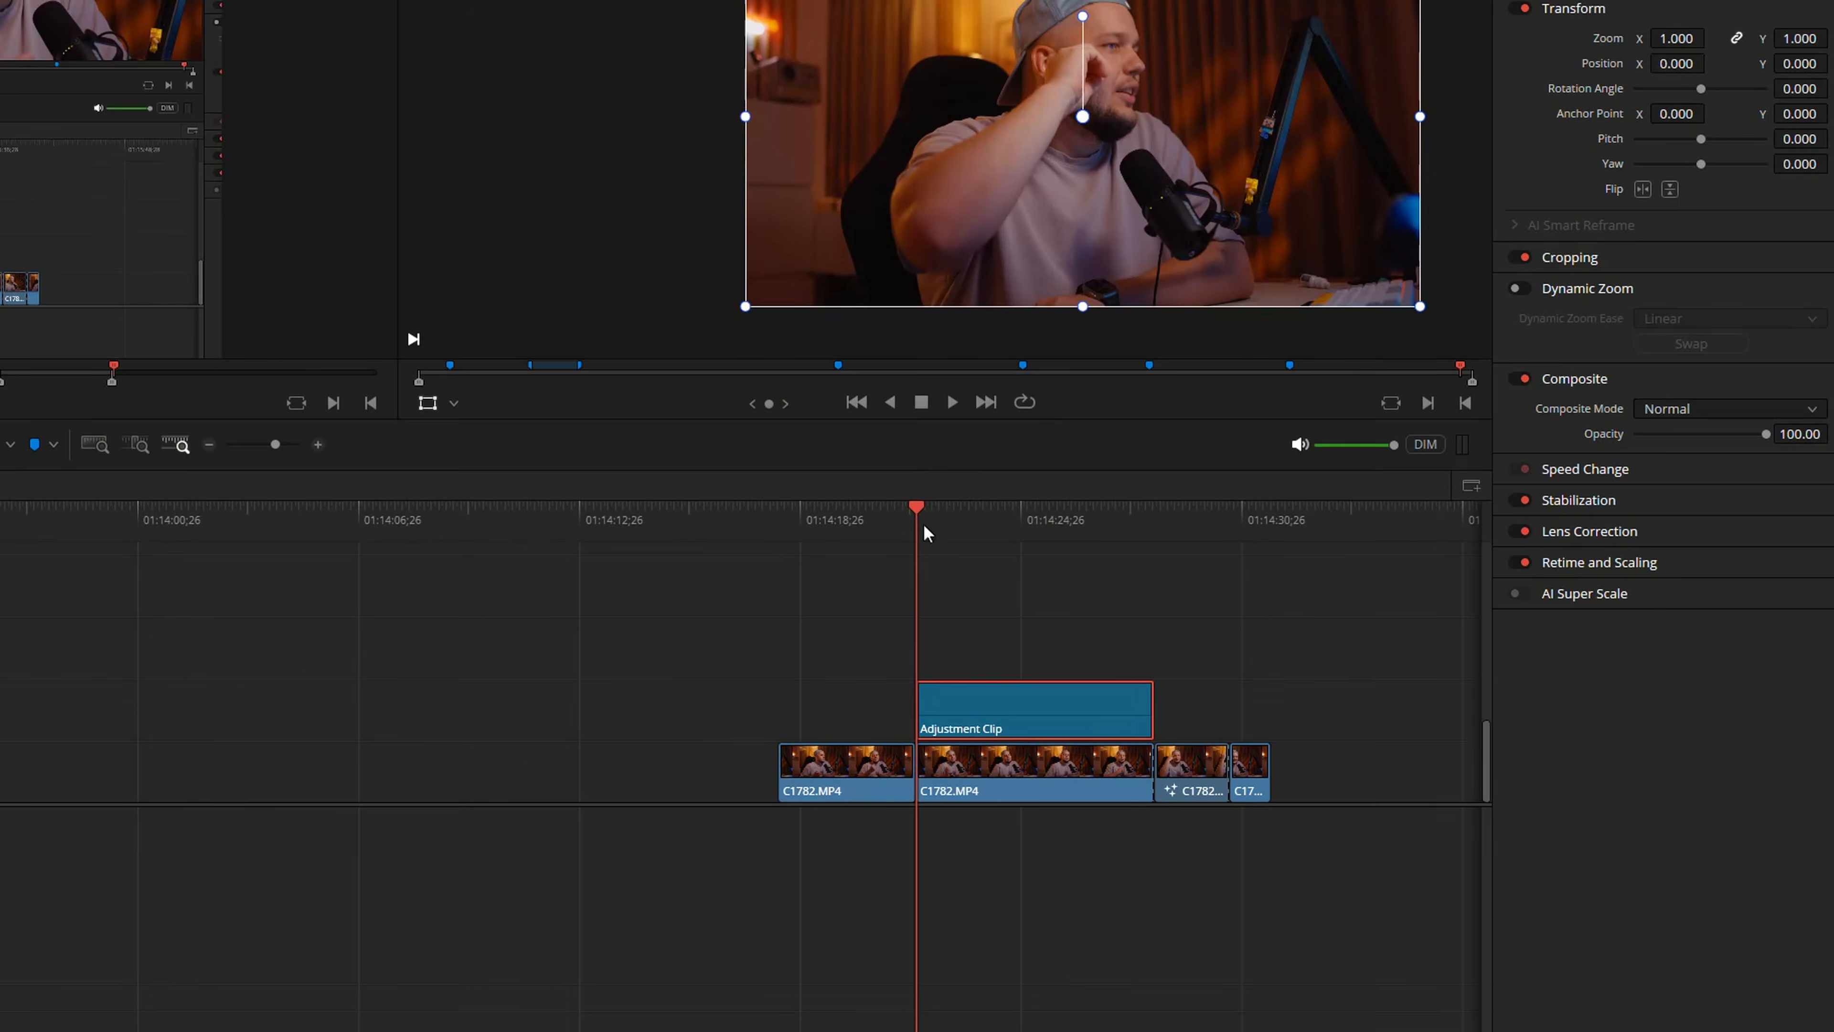
Enable Dynamic Zoom on the Adjustment Clip, preview the zoom in playback, and return the playhead near the clip's start
click(1435, 287)
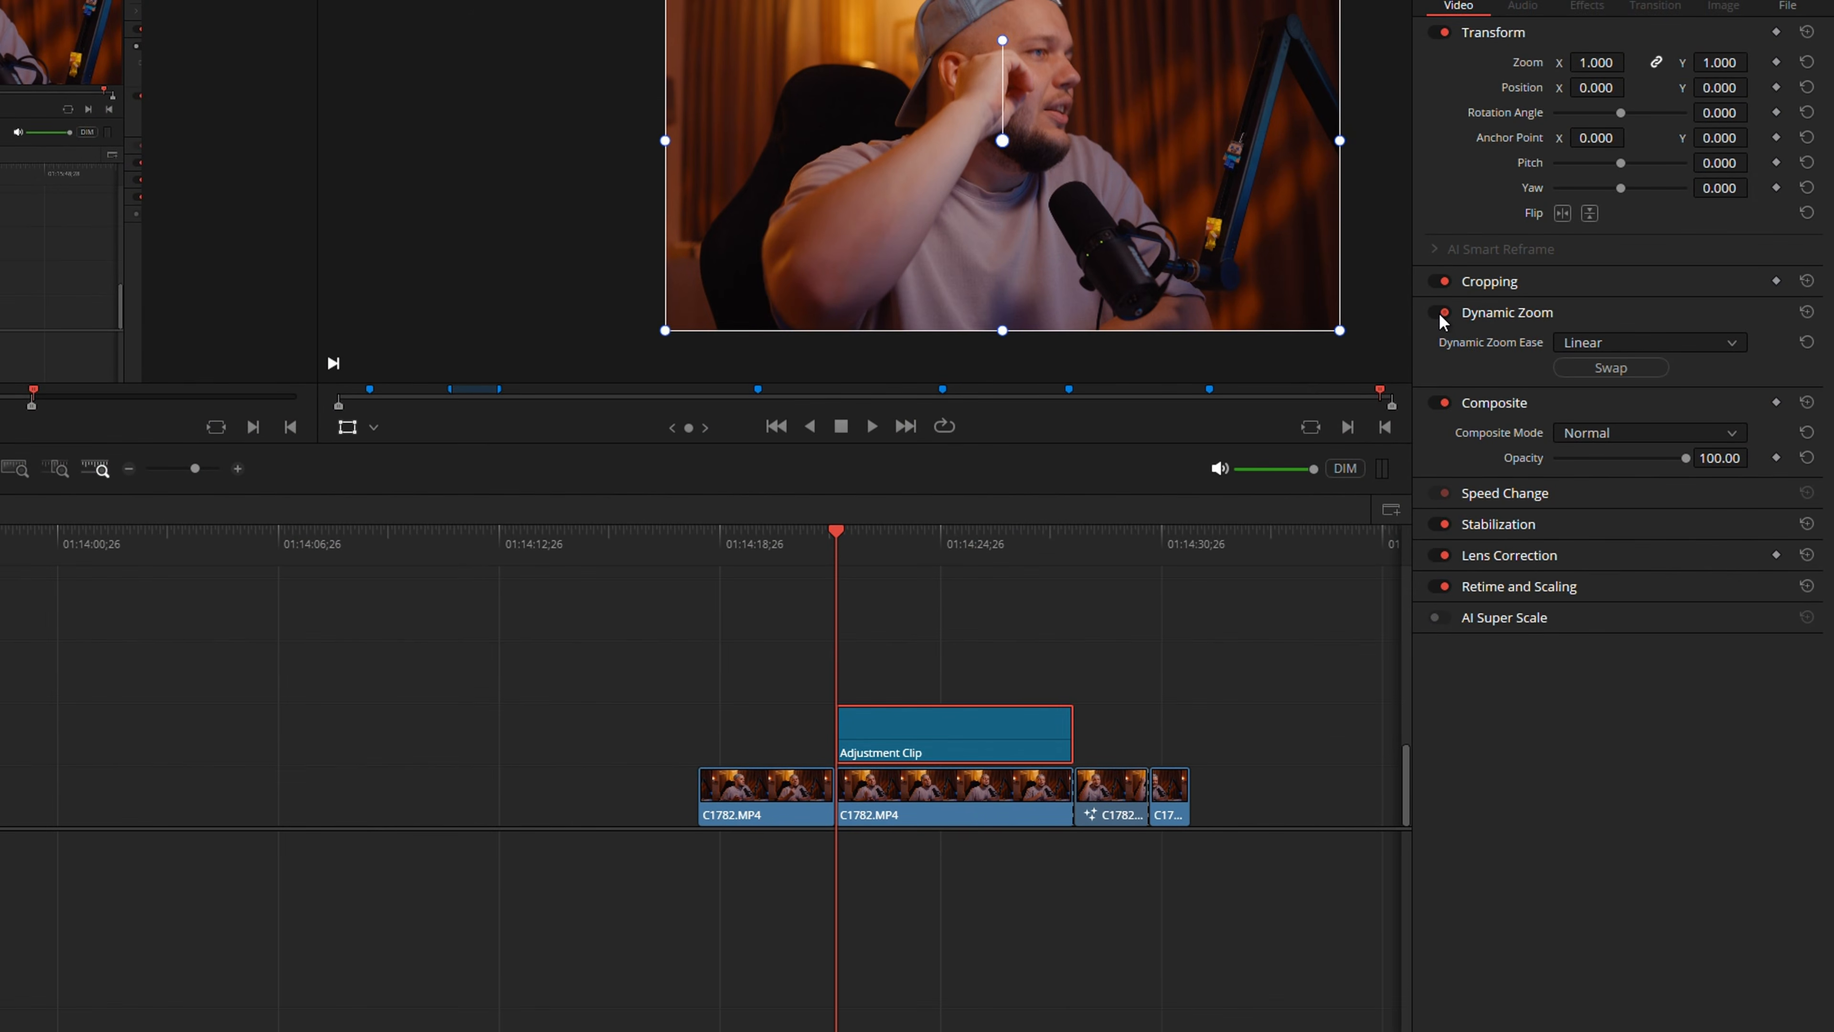
key(space)
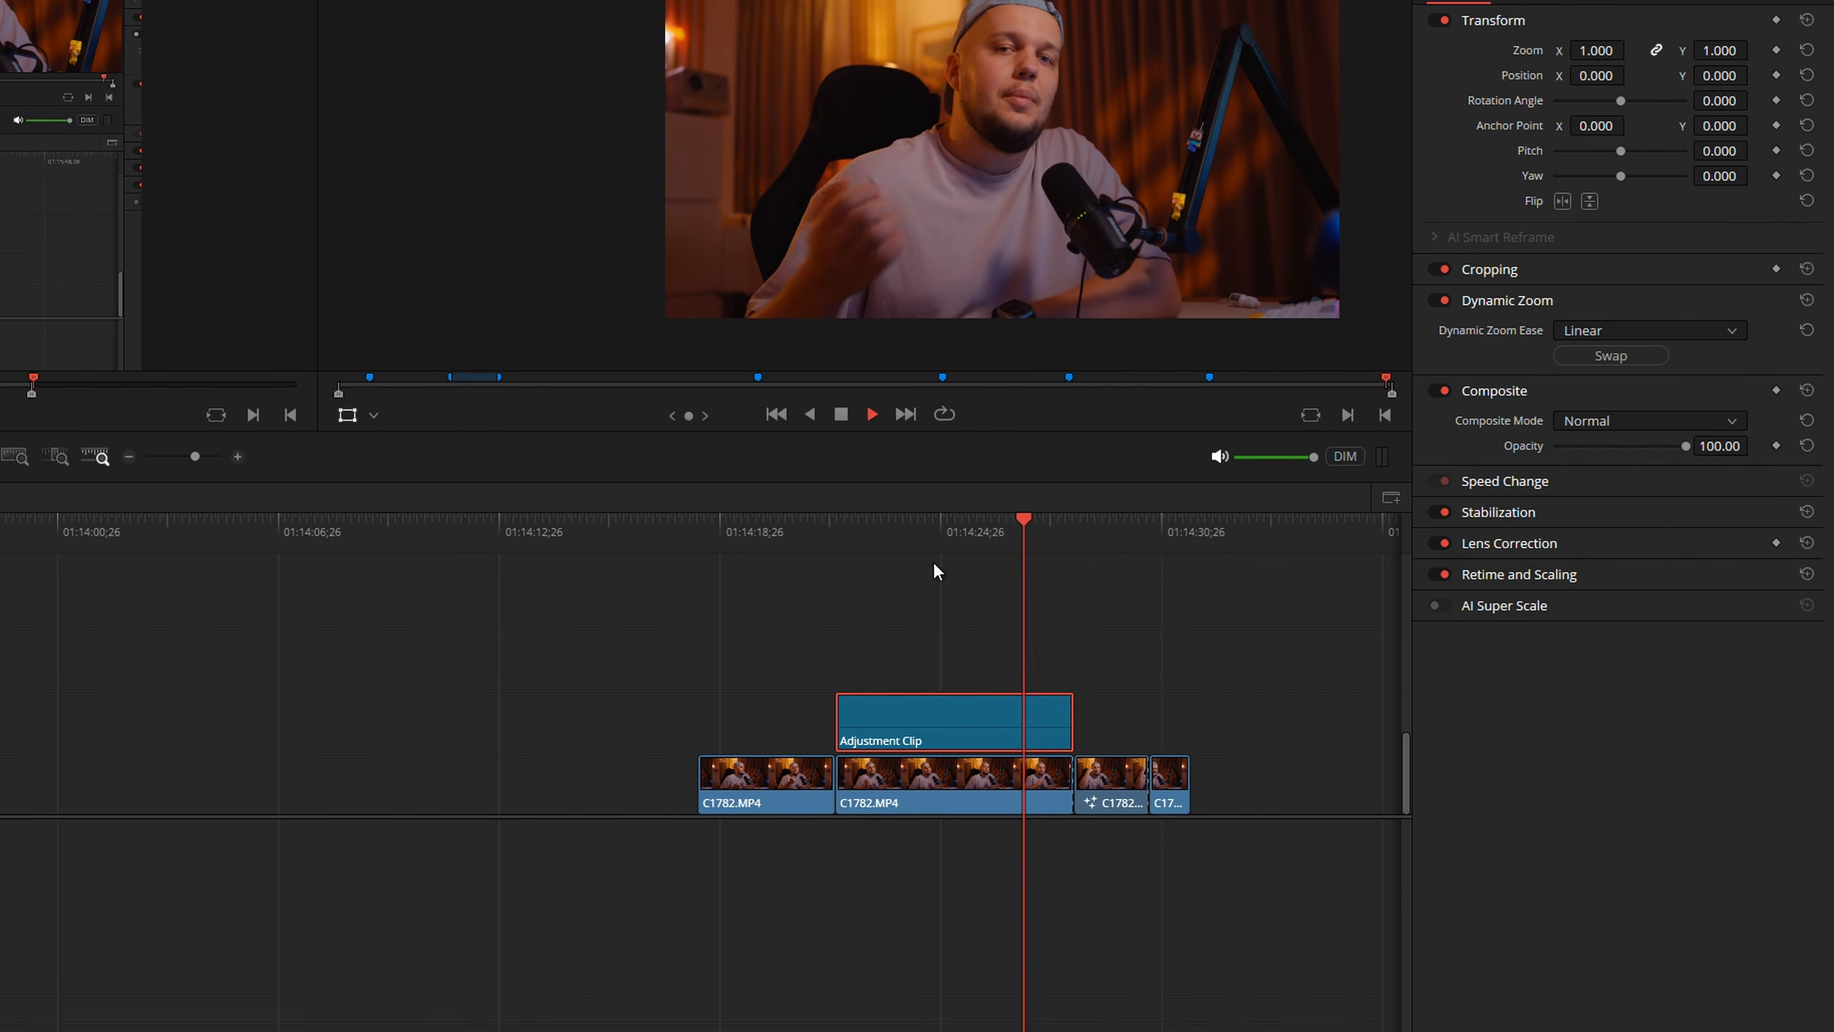
key(space)
click(866, 532)
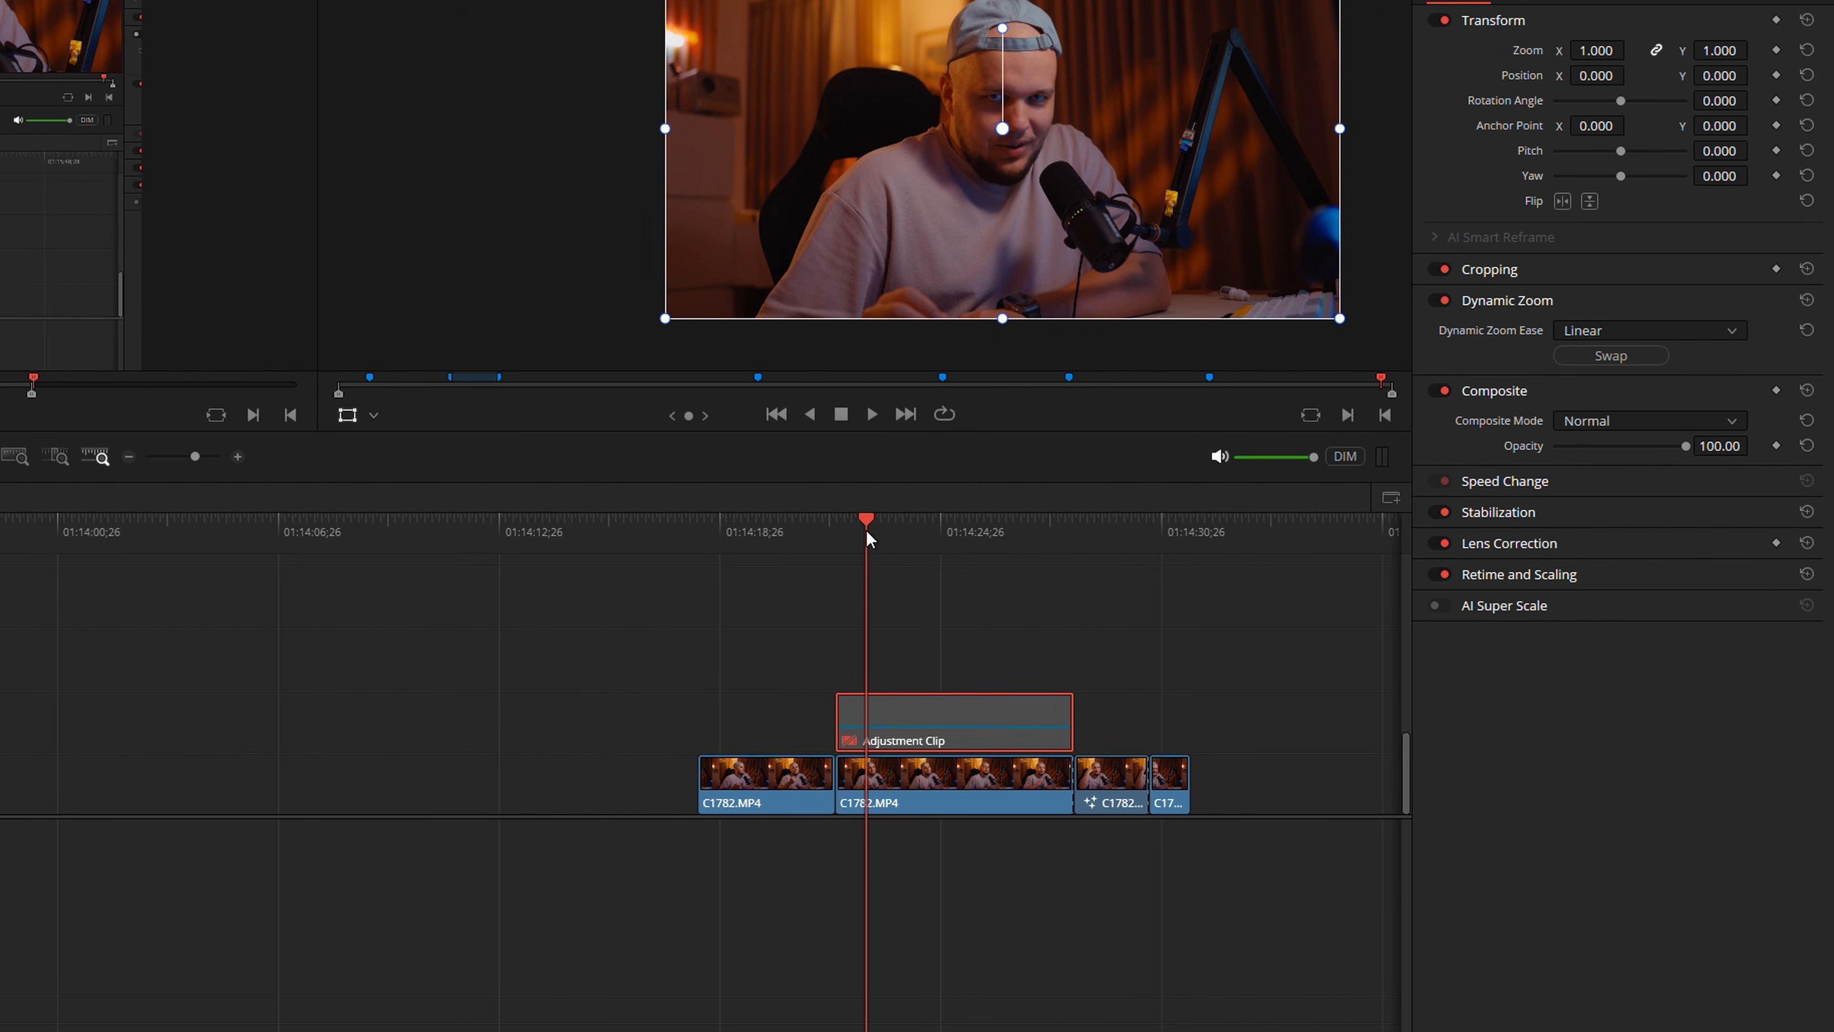